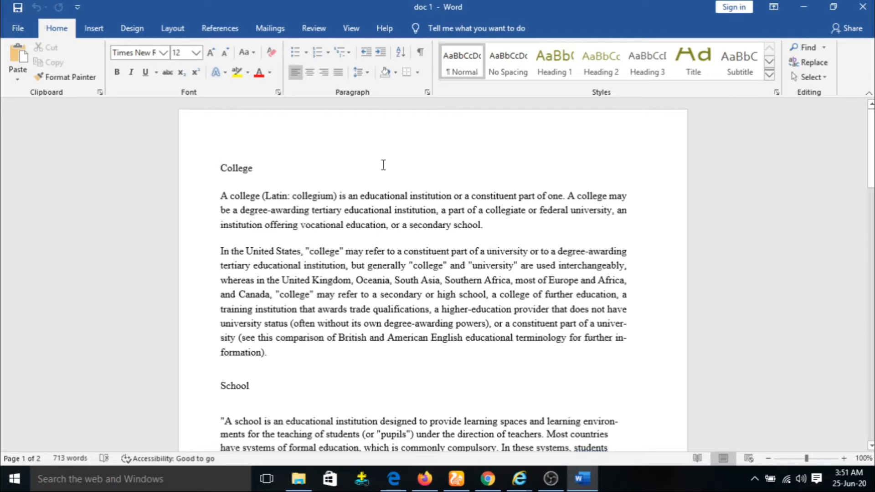
Step: Misspell college as 'colege', trying its spelling suggestion and then undoing the correction
click(317, 32)
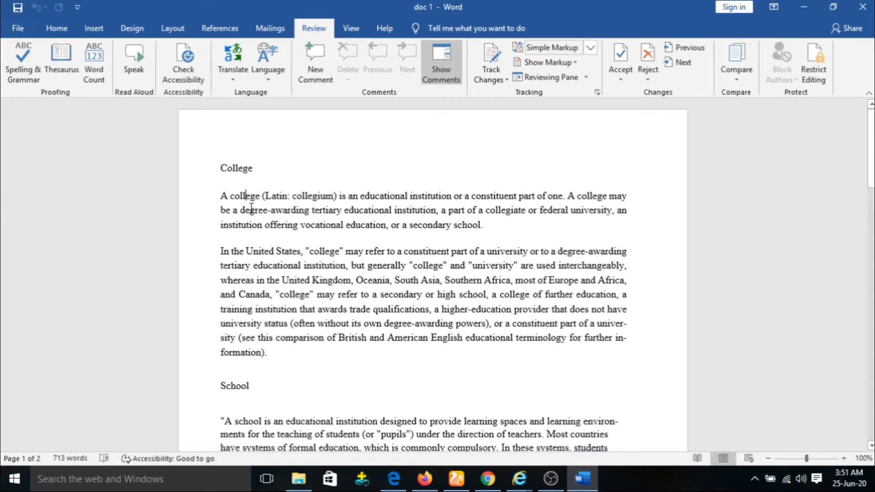
key(BackSpace)
click(311, 167)
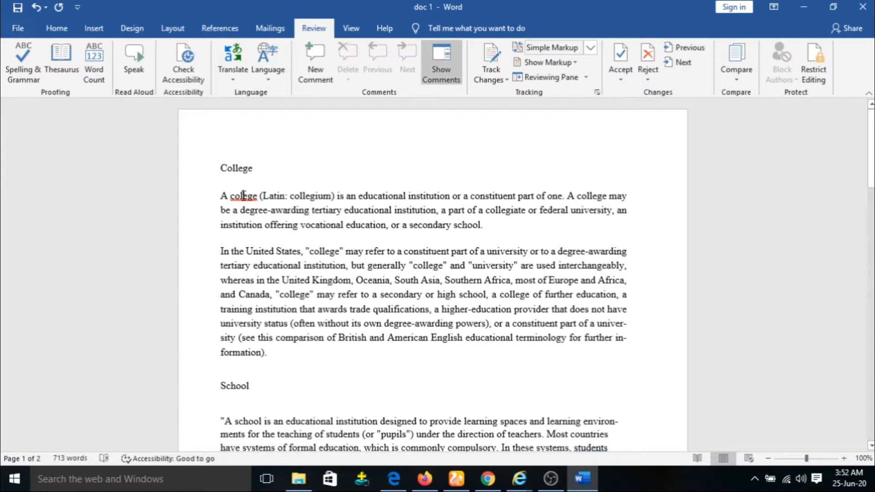
right_click(243, 197)
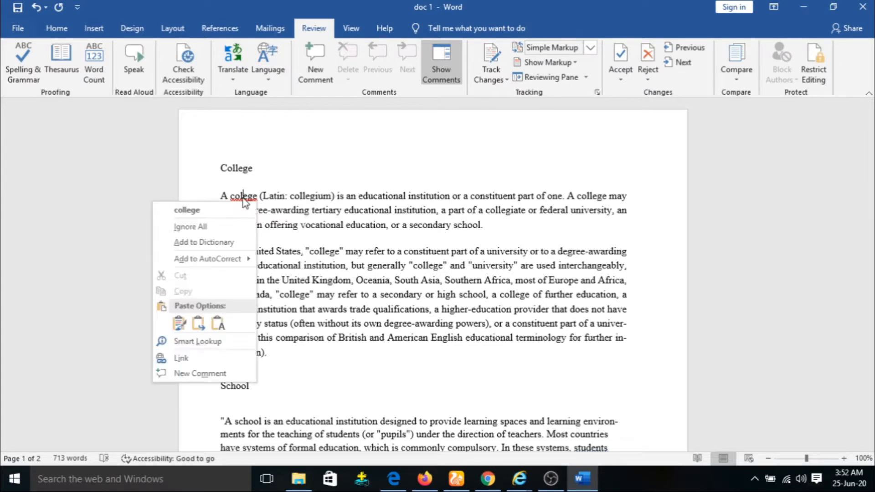
click(199, 213)
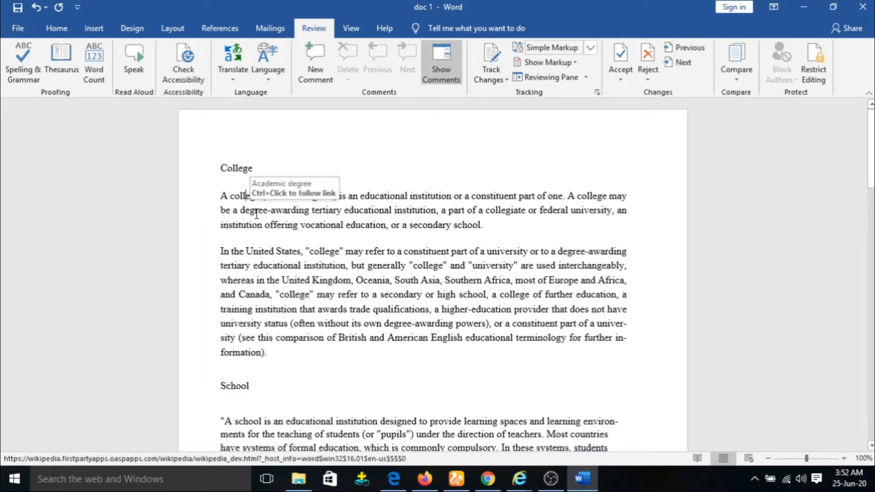
key(ctrl+z)
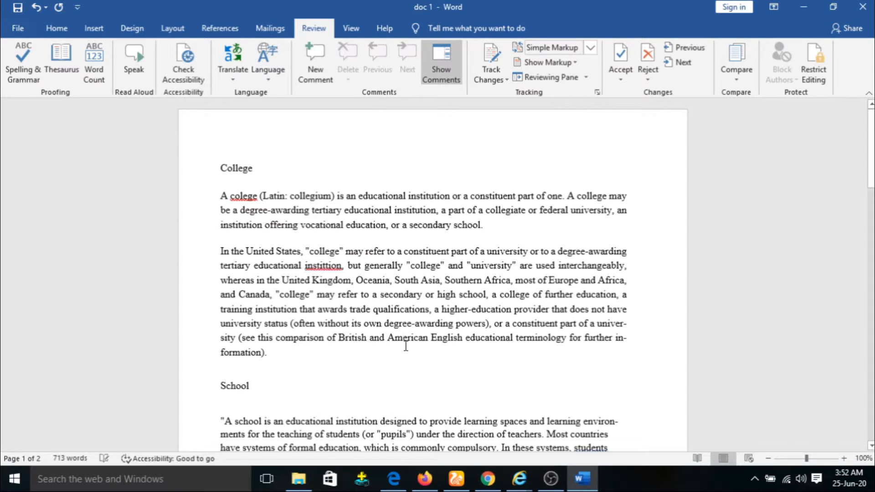
Step: Misspell American, Canada, college and designed as 'Aerican', 'Cnada', 'cllege' and 'deigned'
key(BackSpace)
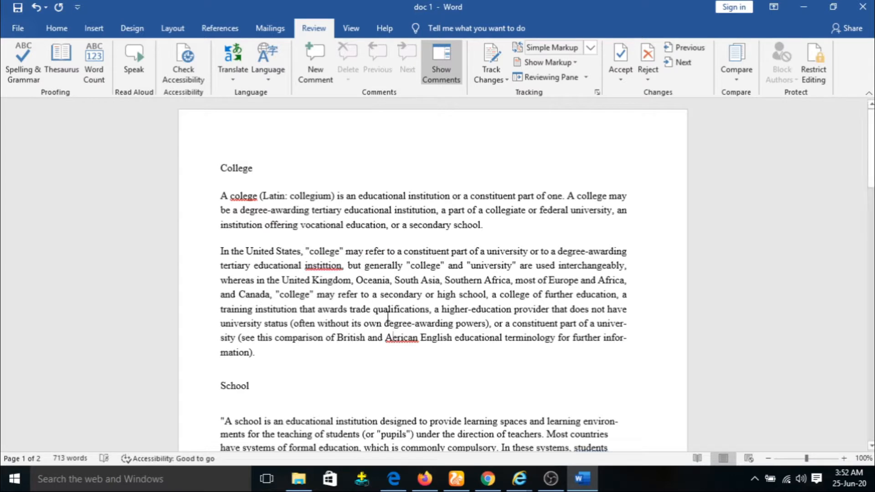
click(251, 295)
key(BackSpace)
click(509, 295)
key(BackSpace)
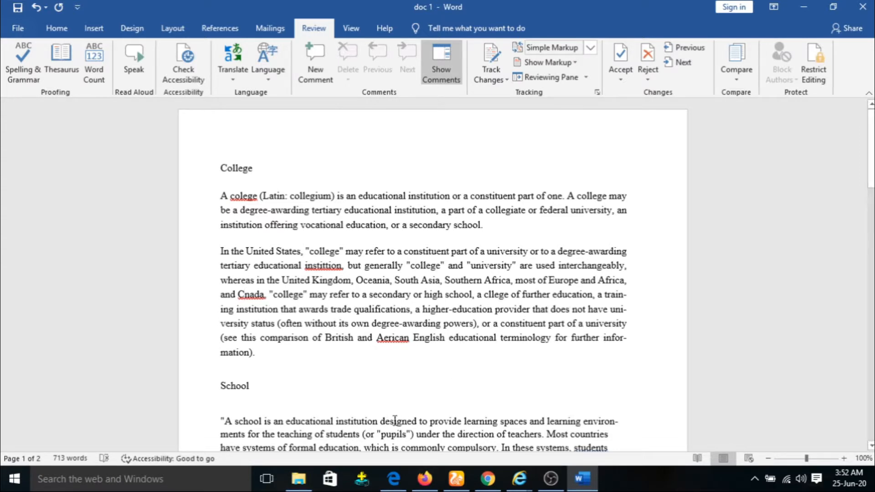
key(BackSpace)
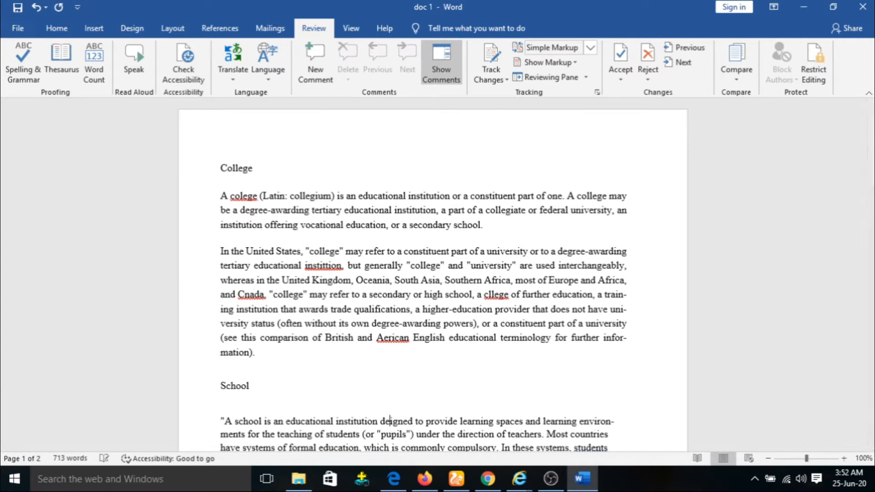
click(321, 165)
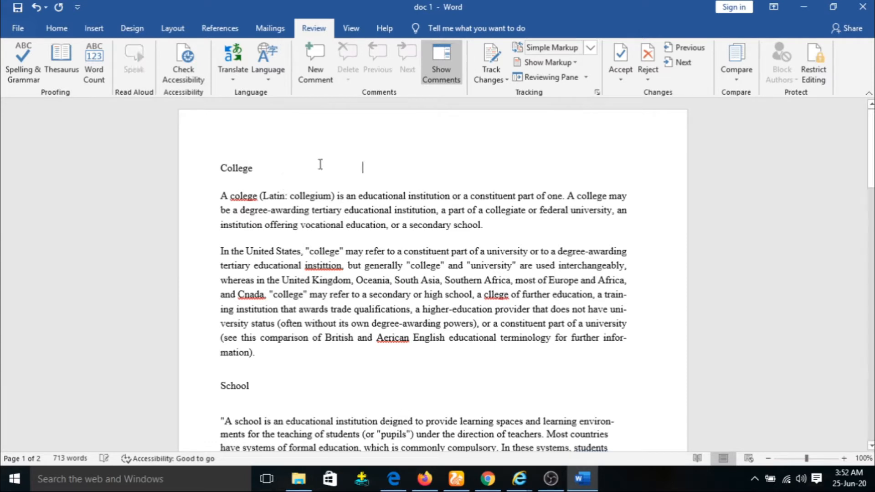
Step: Run Spelling & Grammar to change the words to college, institution, Canada, college, American and students'
click(13, 68)
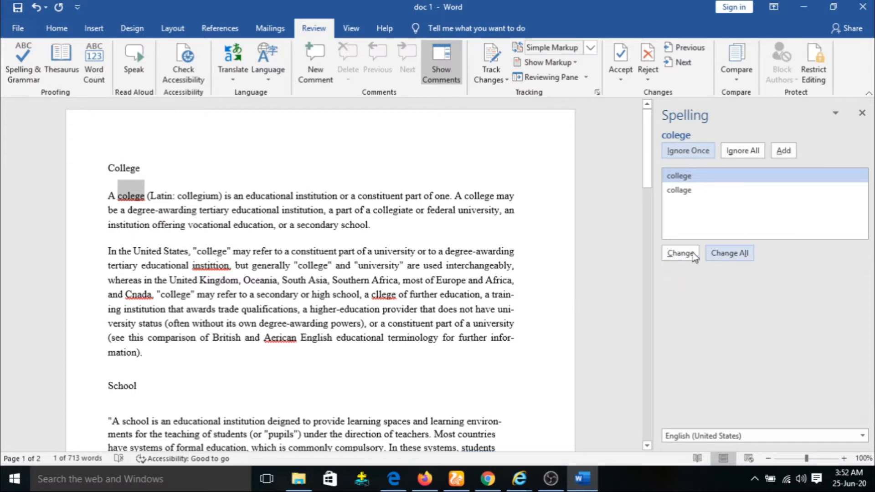
click(674, 256)
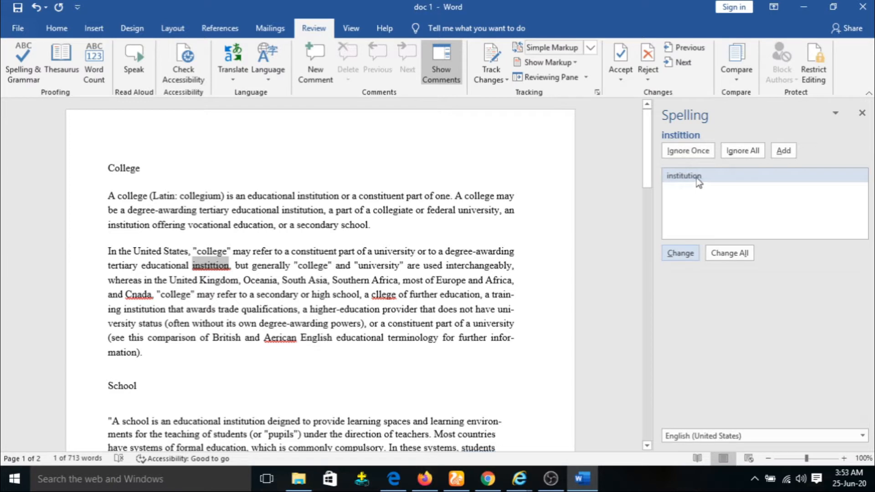
click(679, 256)
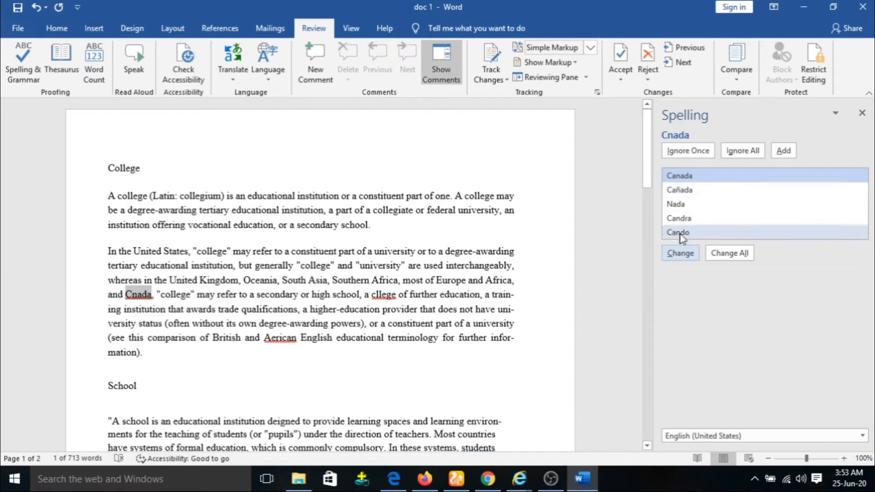
click(678, 254)
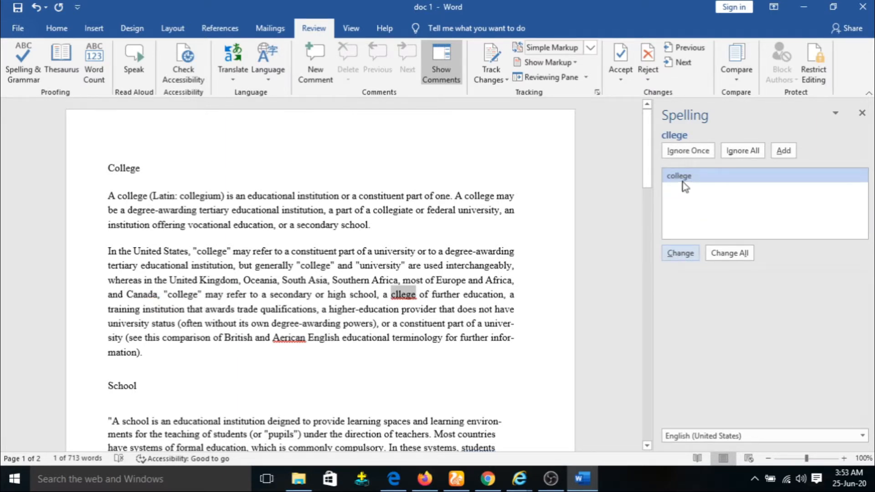
click(685, 256)
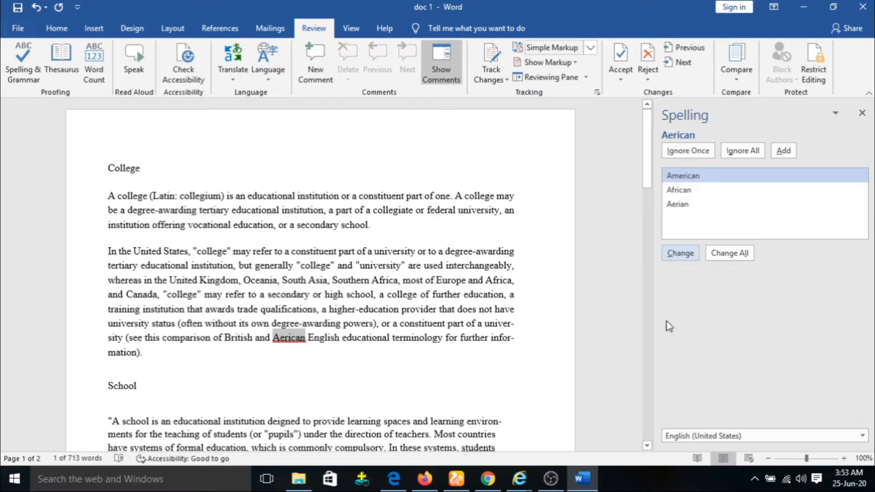
click(681, 259)
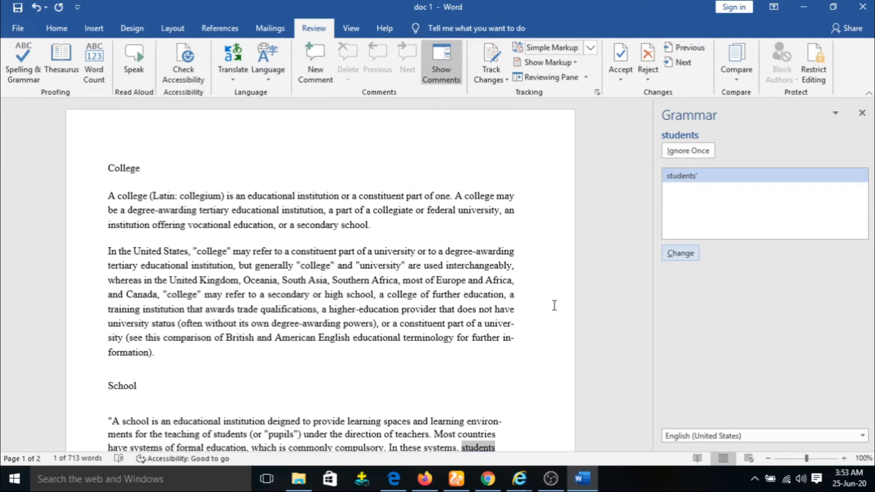
click(683, 255)
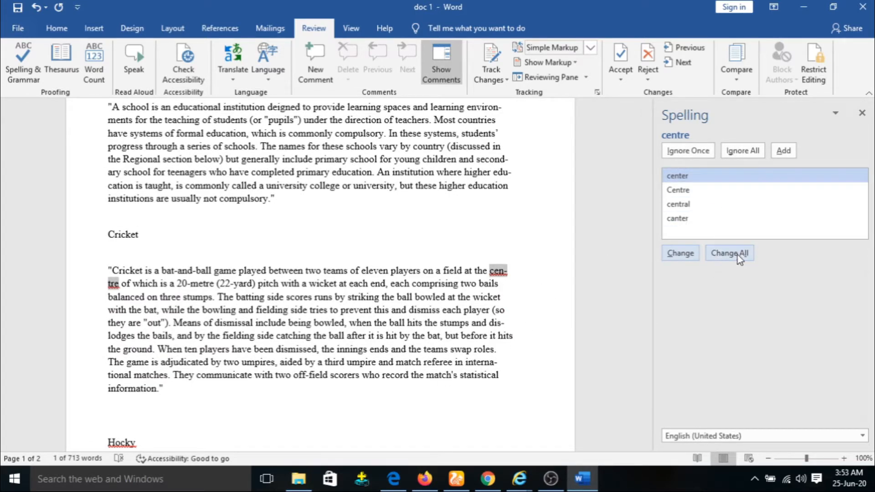
Step: Change centre to center and Hocky to Hockey in the spelling check
click(679, 254)
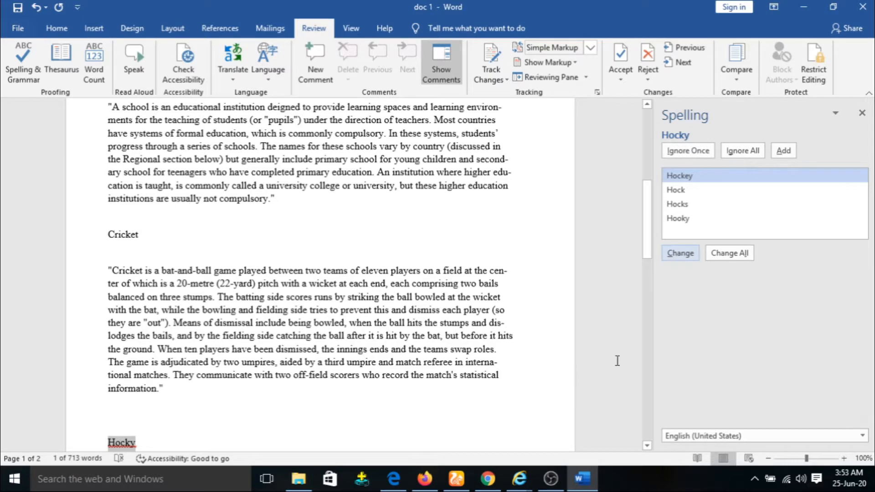
click(678, 254)
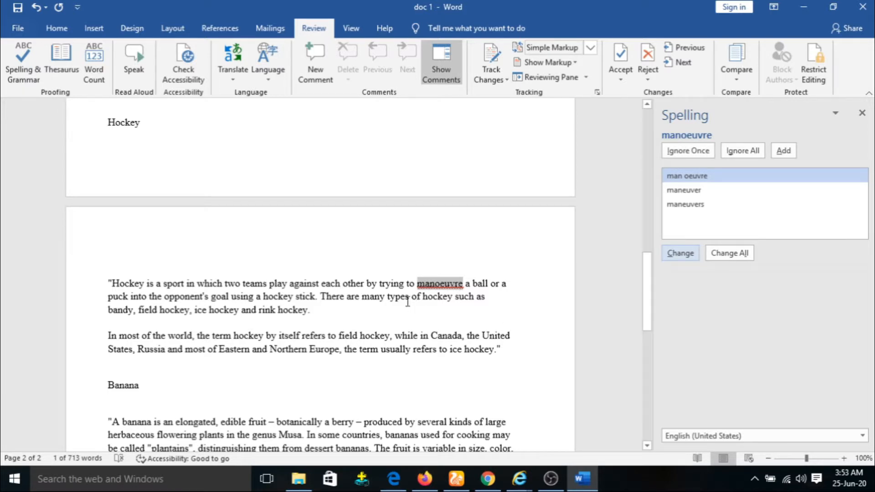
scroll(445, 305, down, 3)
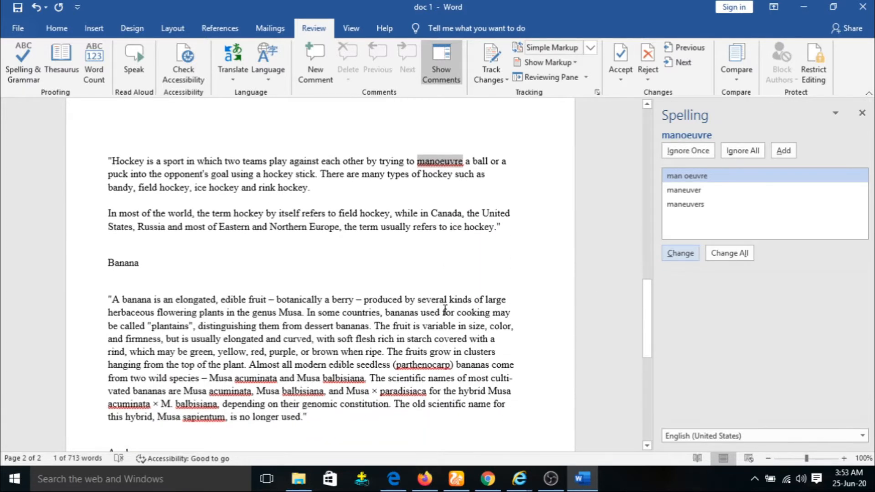
scroll(446, 311, down, 5)
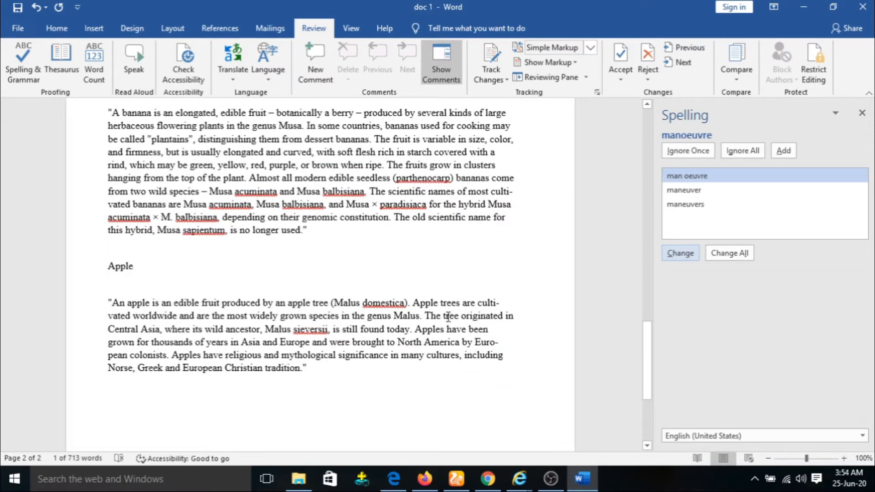
scroll(448, 316, up, 2)
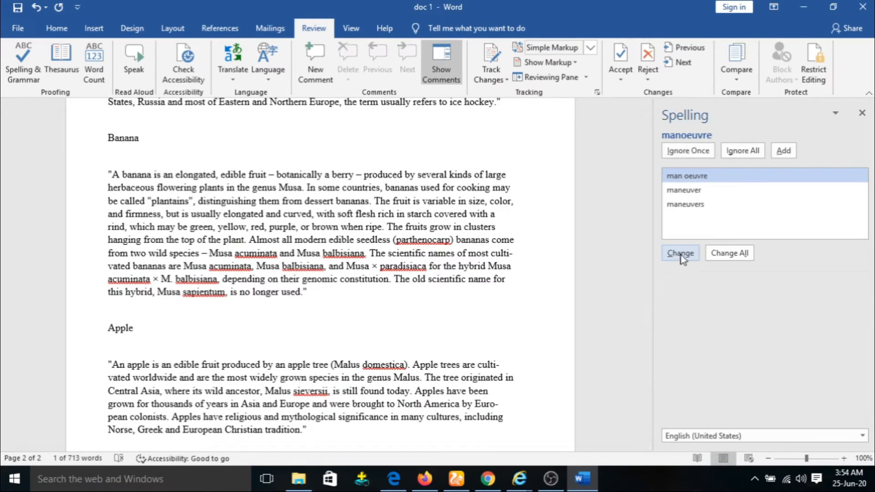
Step: Accept man oeuvre, parthenocarpy and acuminate, then close the spelling check and return to the top
click(682, 255)
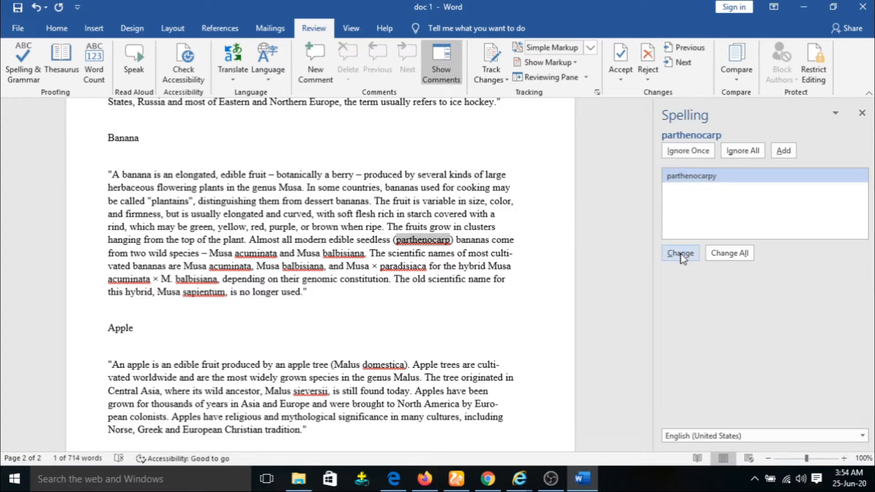
click(682, 254)
click(682, 256)
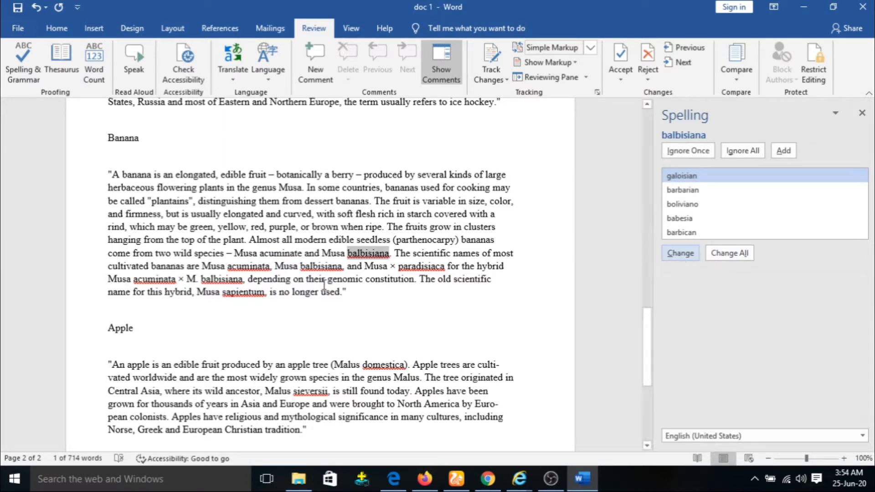
click(401, 317)
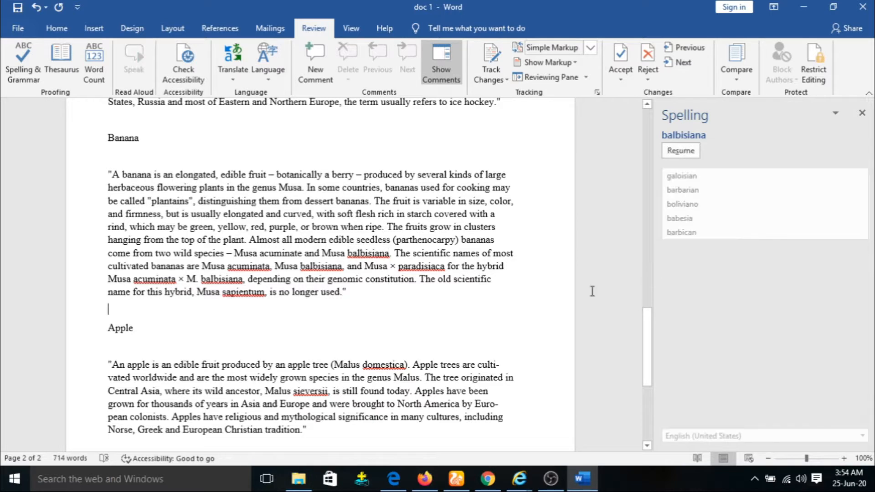
click(862, 114)
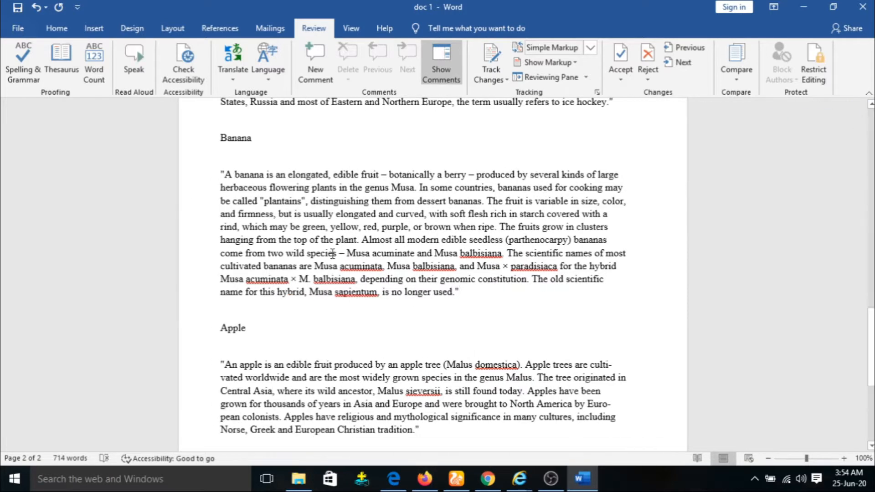
scroll(409, 234, up, 10)
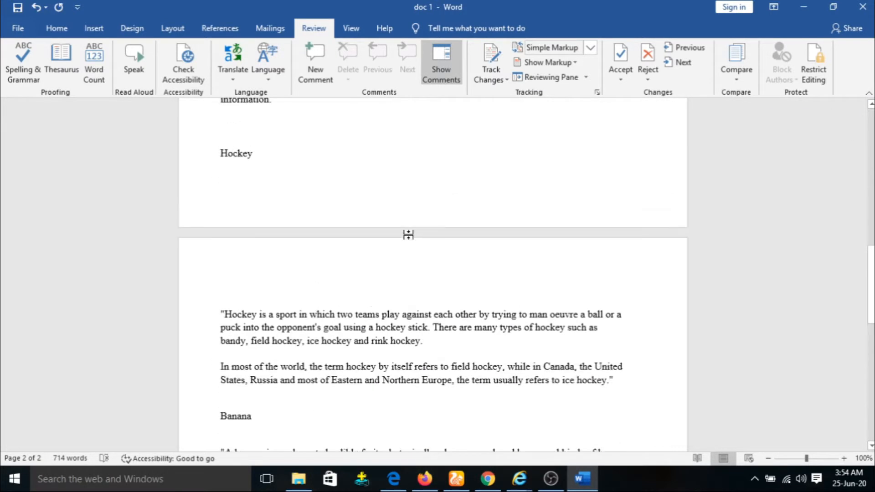
scroll(410, 234, up, 10)
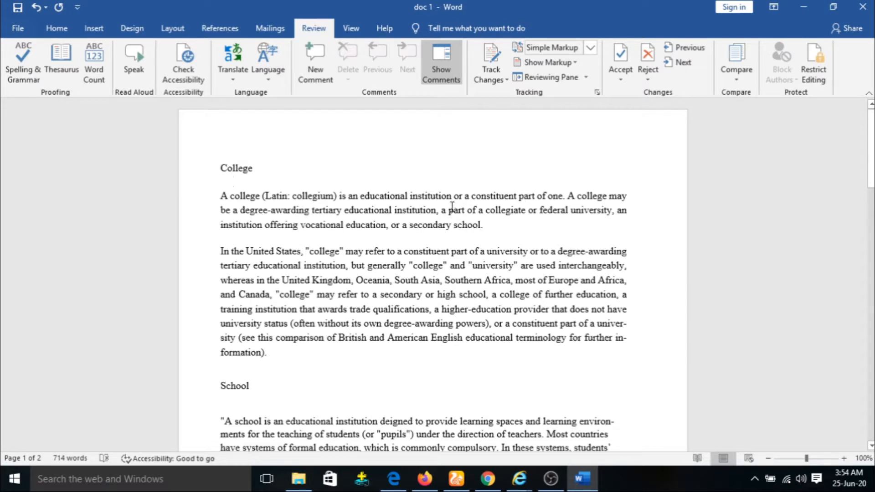
drag(453, 197, 410, 196)
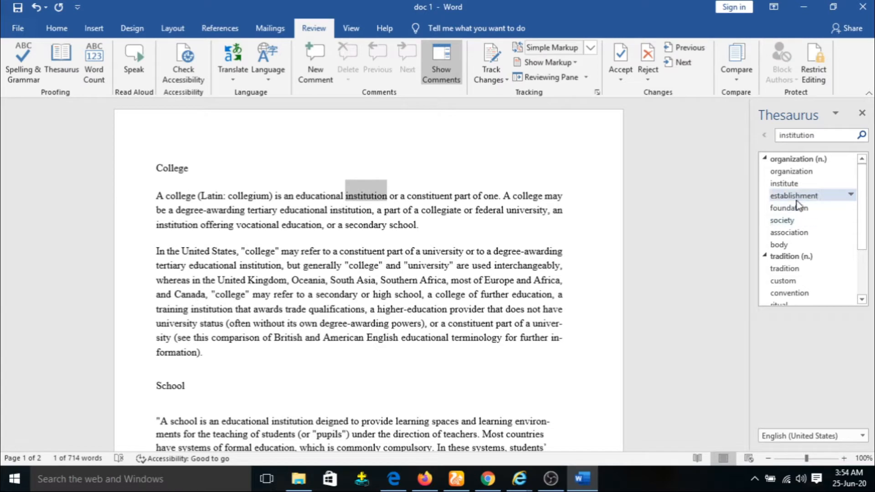
click(851, 171)
click(844, 184)
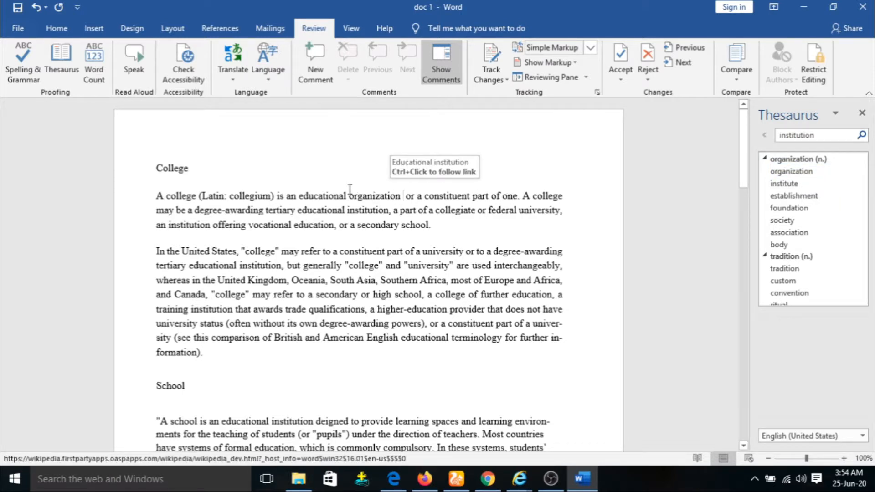
click(417, 170)
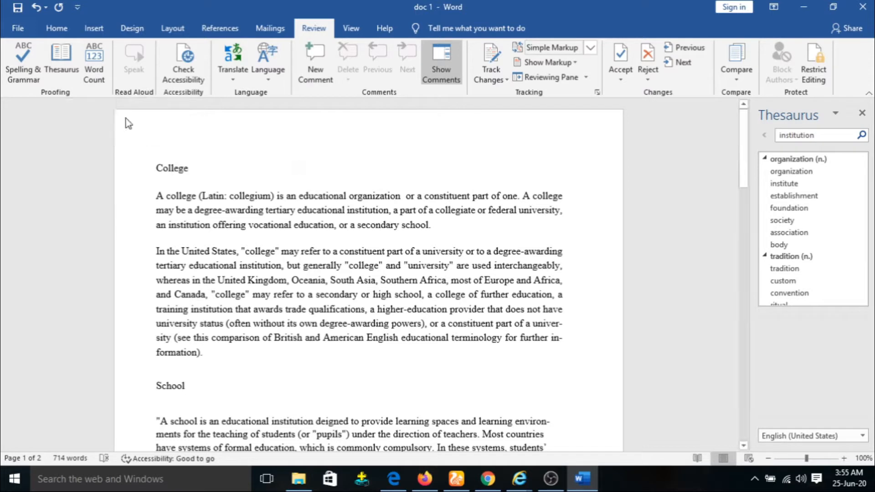
click(95, 61)
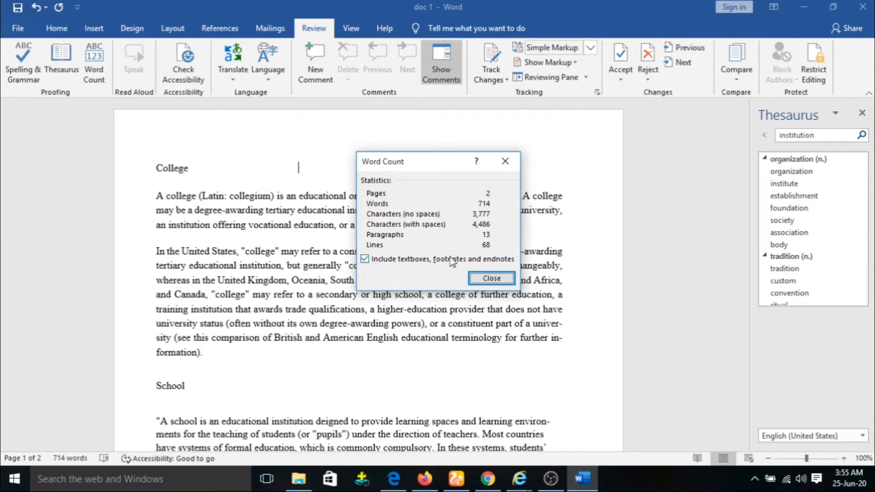
click(502, 280)
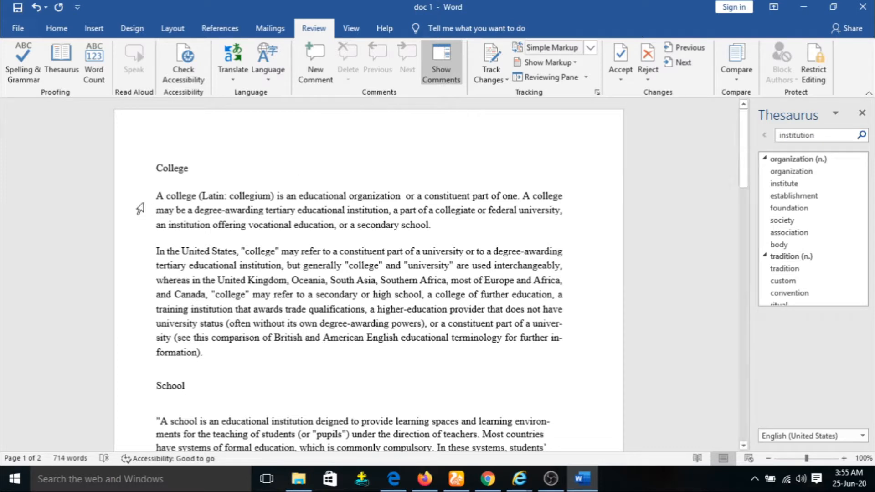
Step: Have Speak read the first College paragraph aloud, then close the Thesaurus pane
drag(156, 196, 432, 235)
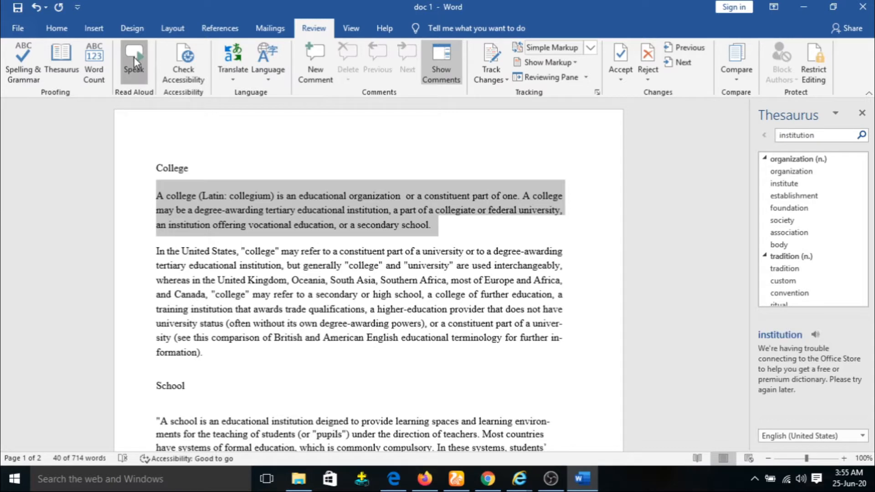
click(134, 59)
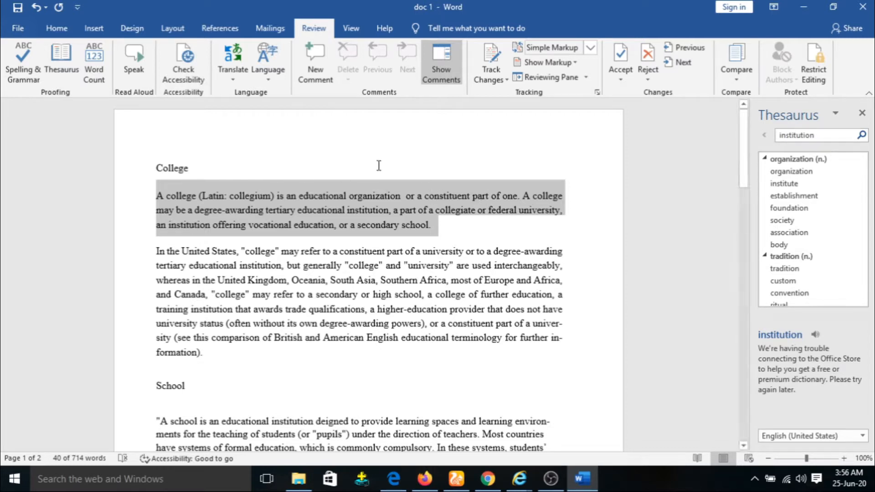
click(305, 147)
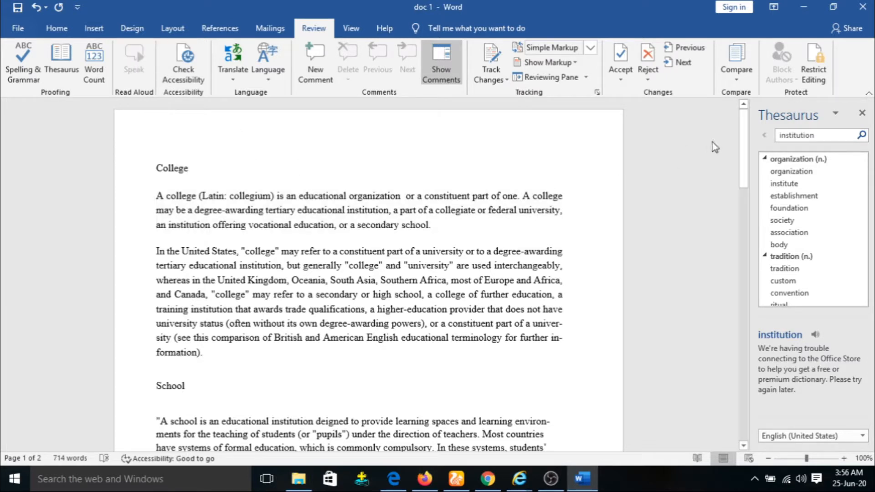
click(863, 114)
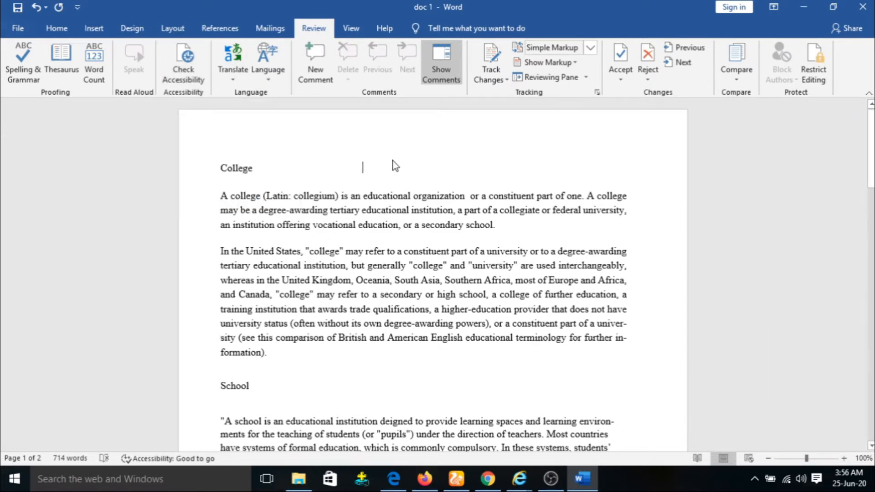
click(16, 29)
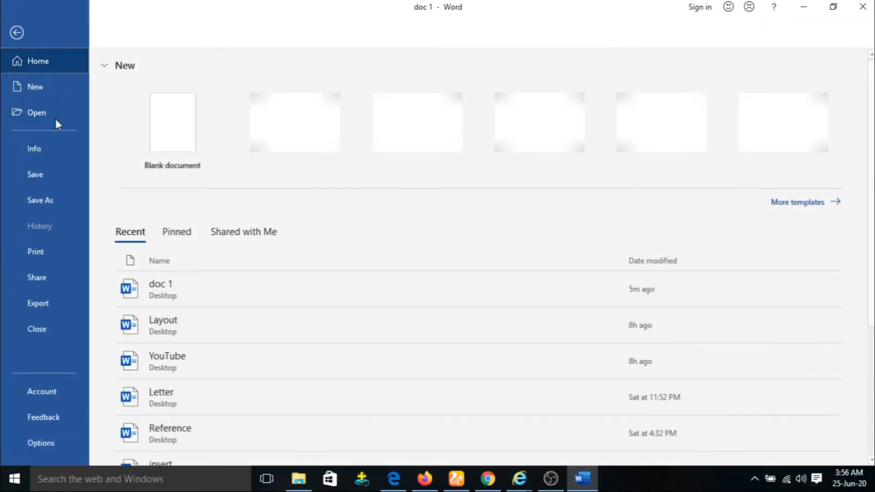
click(50, 155)
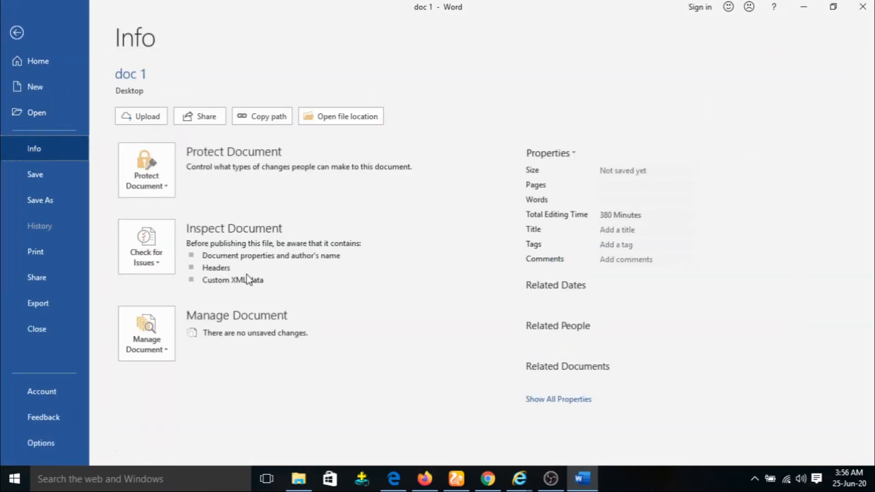
click(144, 258)
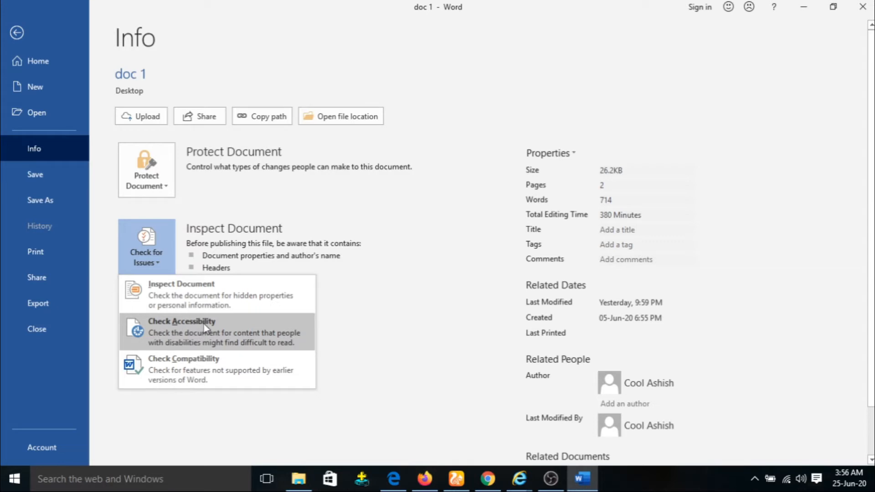
click(16, 33)
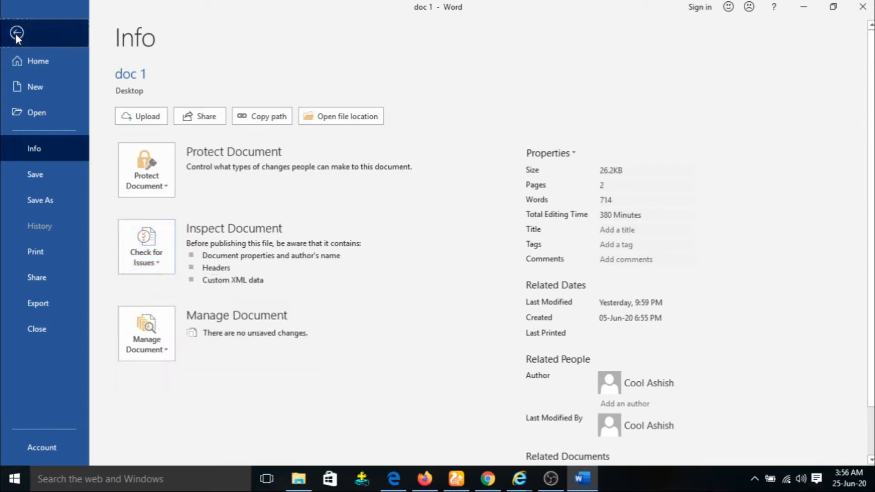
click(16, 34)
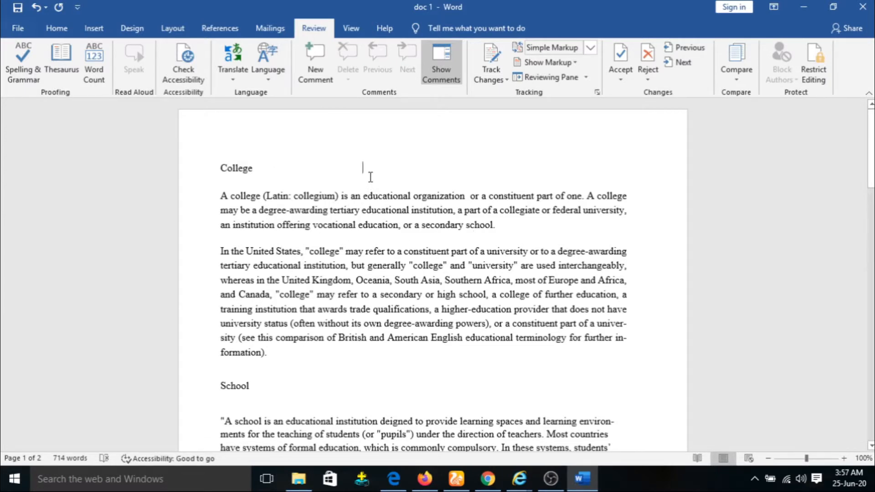
Step: Draw an oval shape beside the College heading, above the first paragraph
click(92, 33)
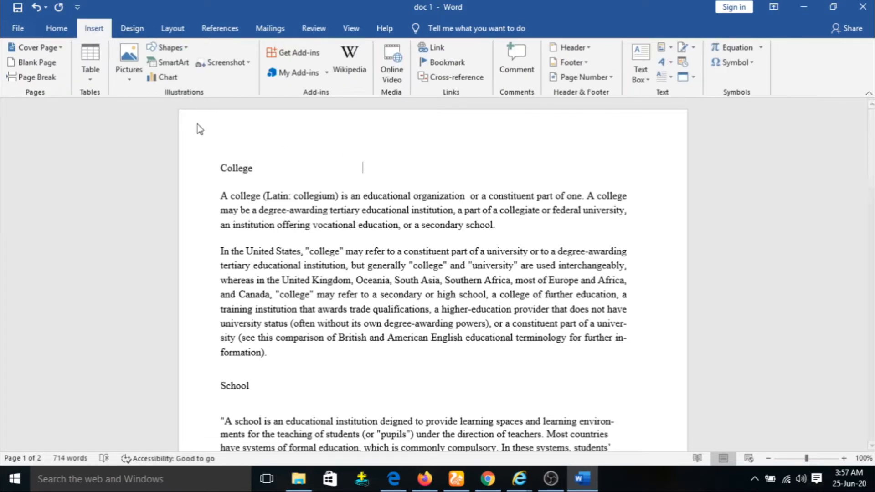
click(171, 50)
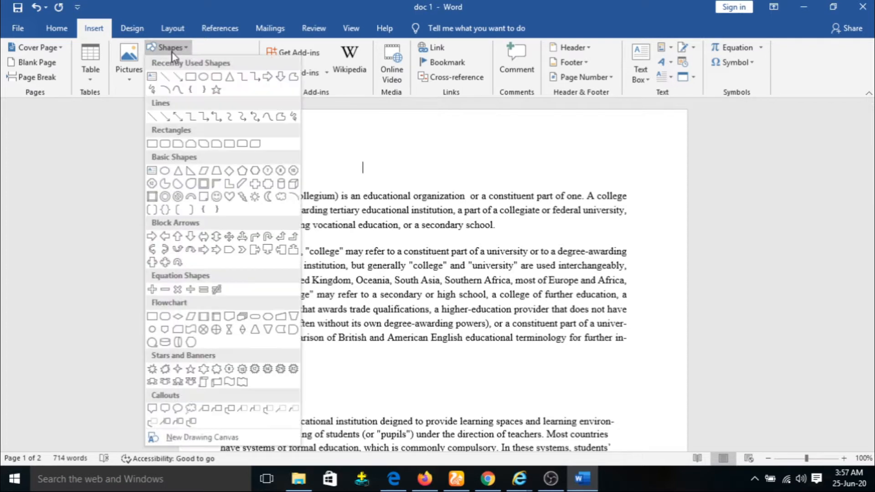
click(205, 80)
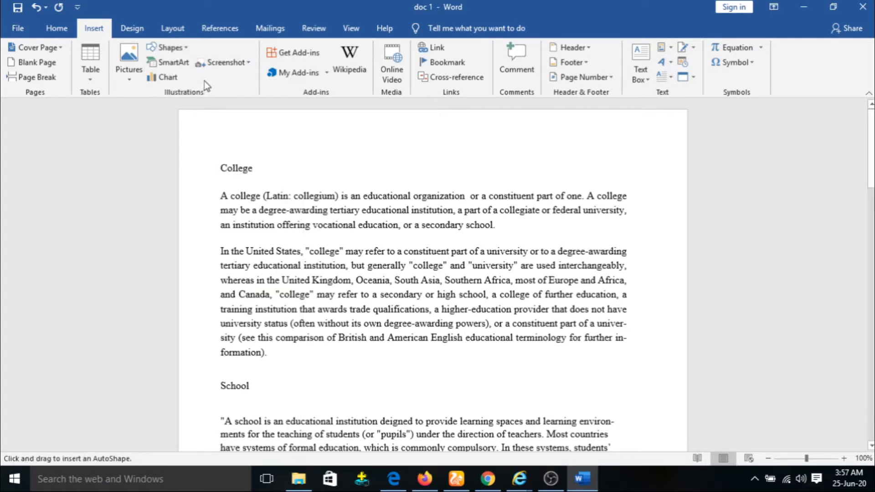
mouse_move(358, 140)
mouse_down()
mouse_move(403, 180)
mouse_move(449, 184)
mouse_up()
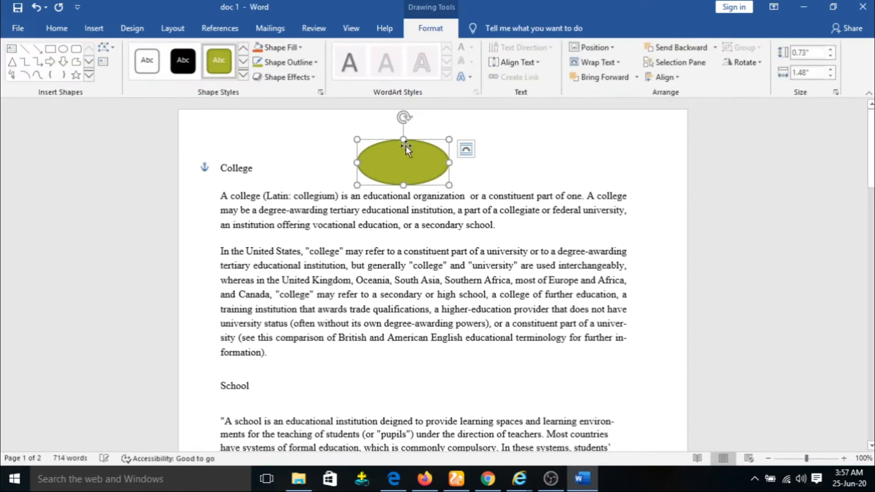
Step: Give the oval a red outline and a bevelled preset shape effect
click(287, 62)
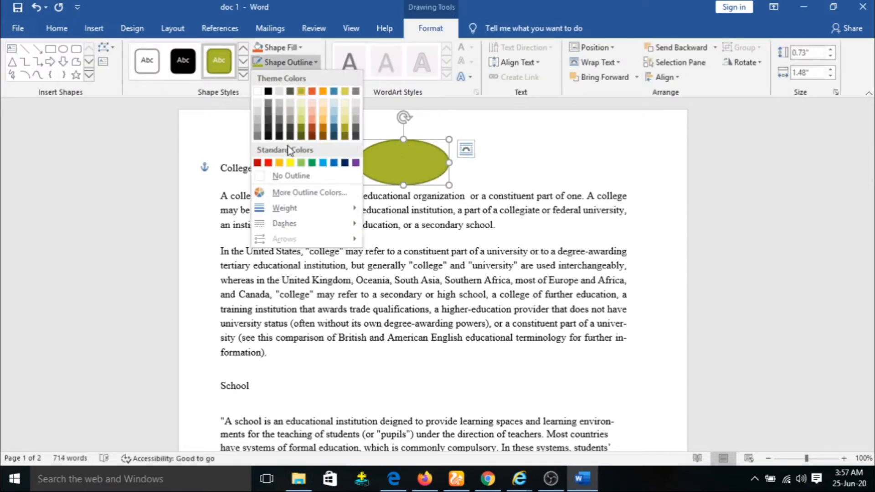
click(268, 163)
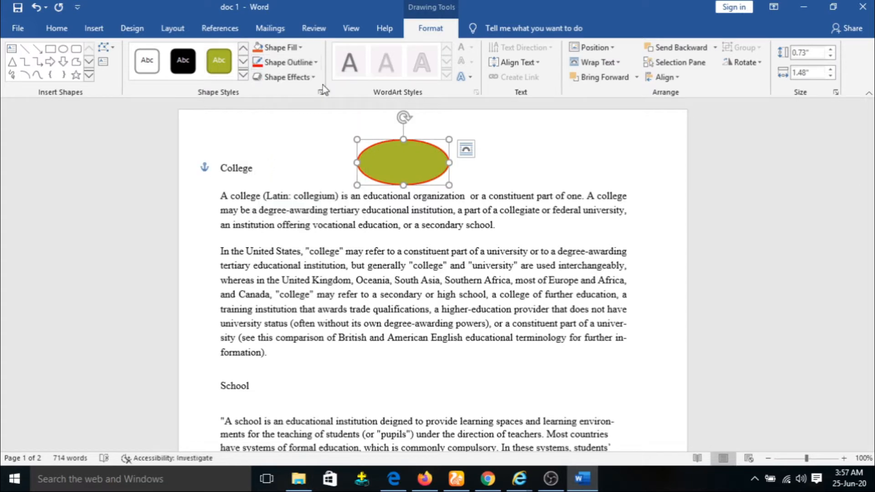
click(284, 77)
mouse_move(320, 108)
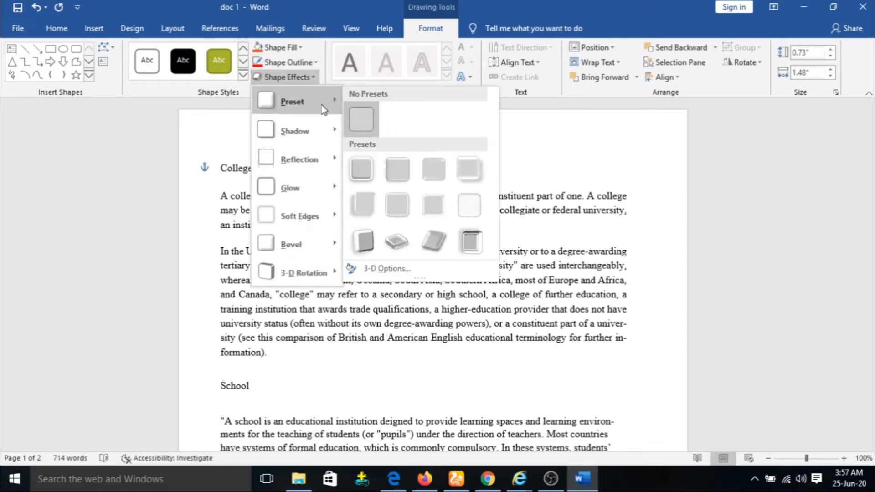
click(437, 171)
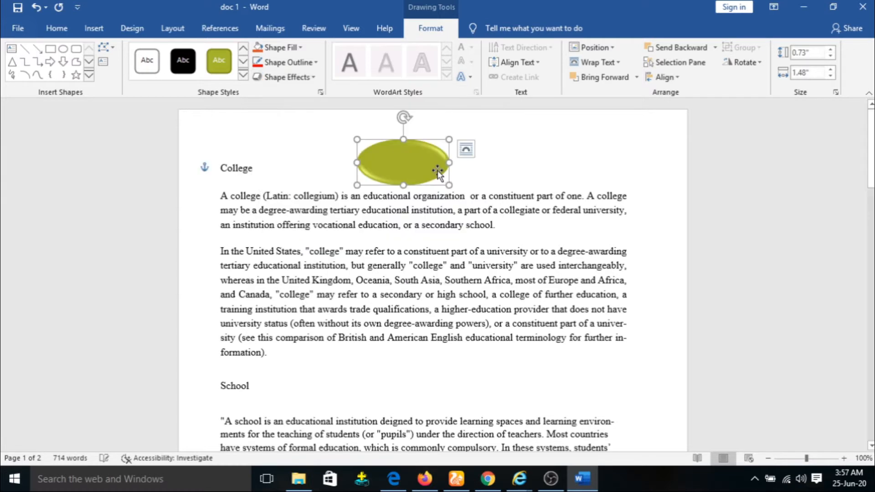
click(548, 148)
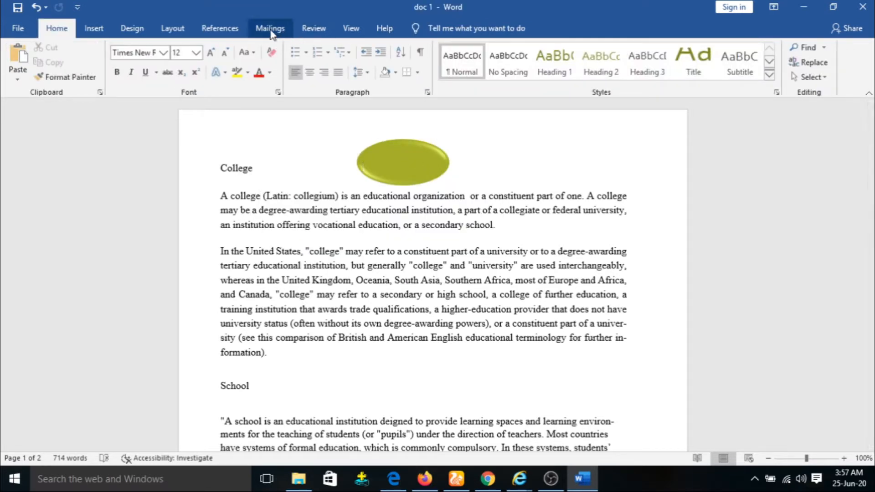
Step: Run the accessibility check and give Oval 1 the alt text 'asd'
click(314, 29)
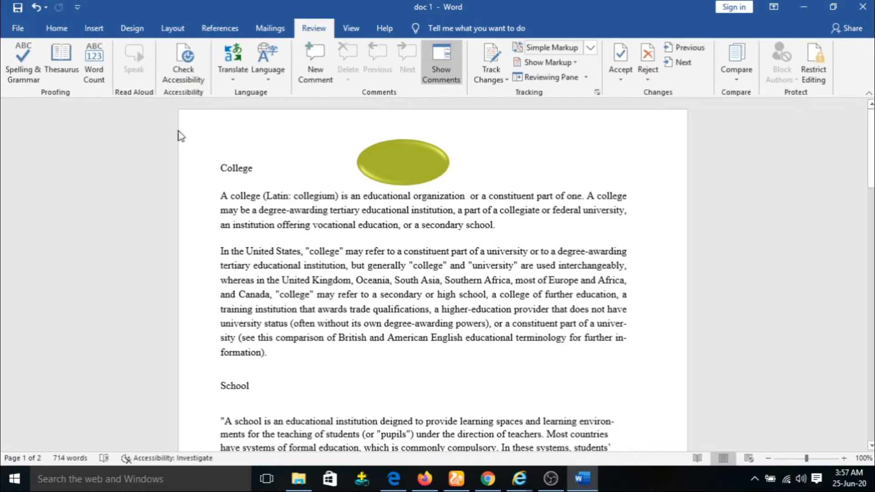
click(183, 73)
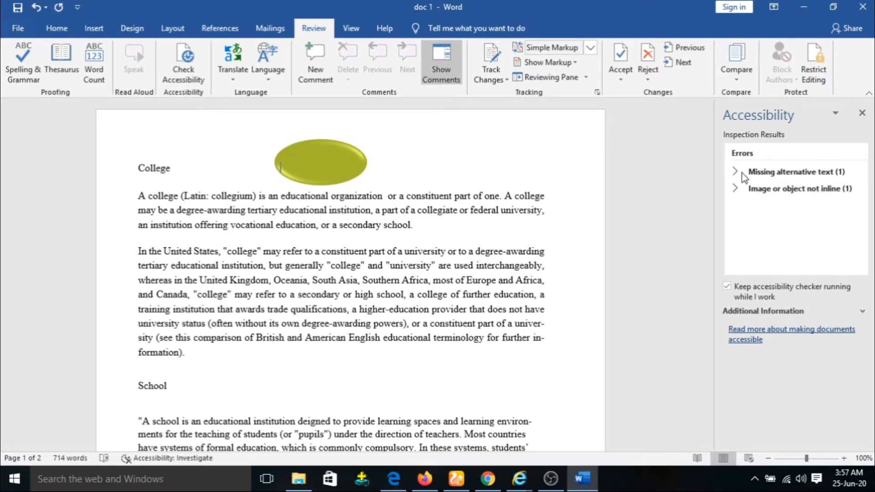
click(805, 177)
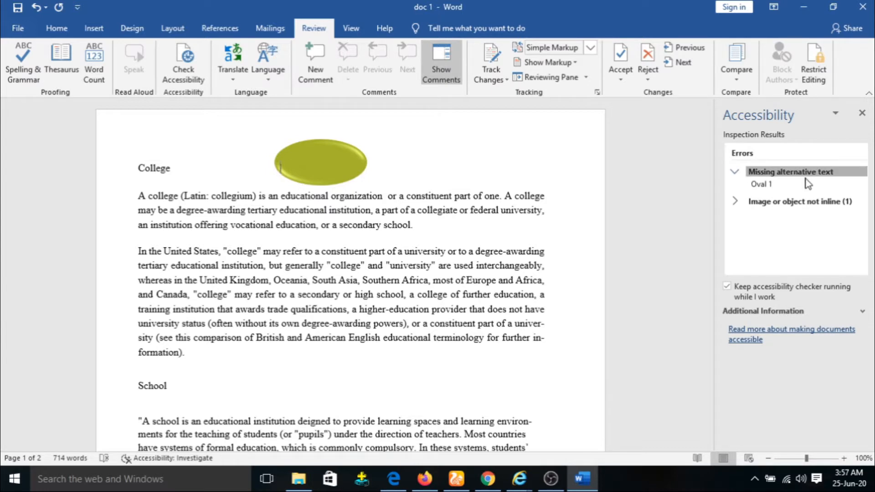
click(779, 185)
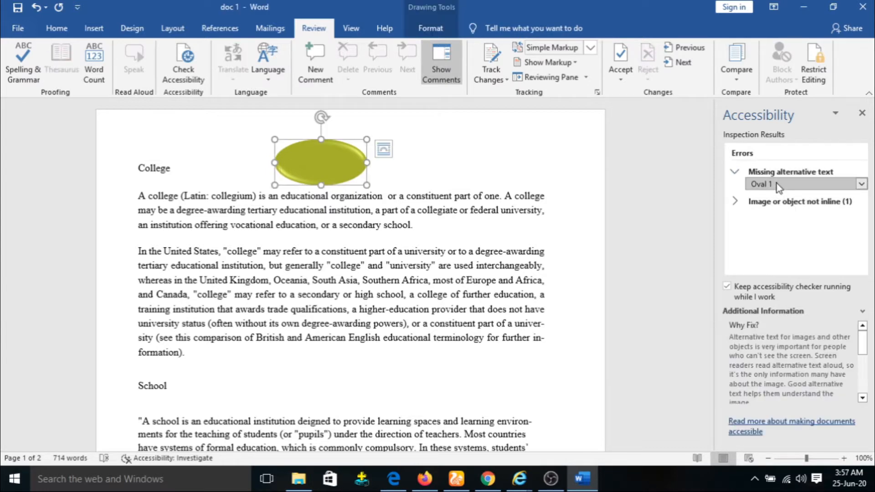
click(861, 184)
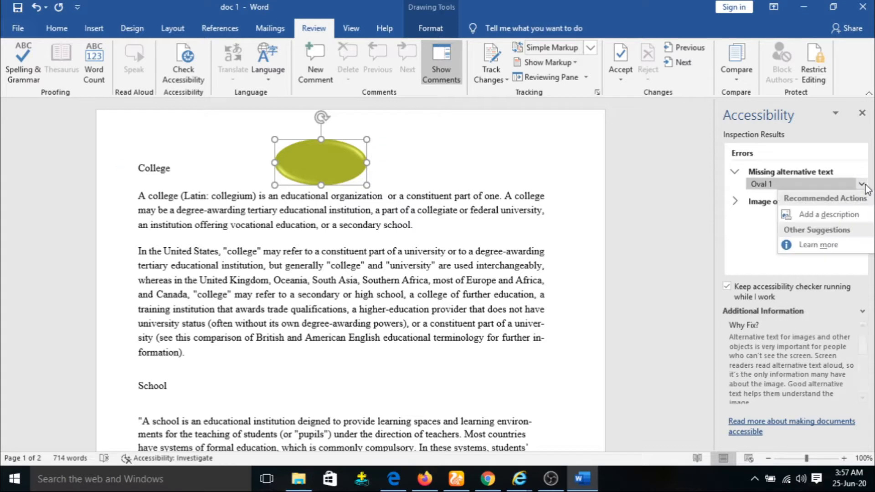
click(843, 214)
click(769, 189)
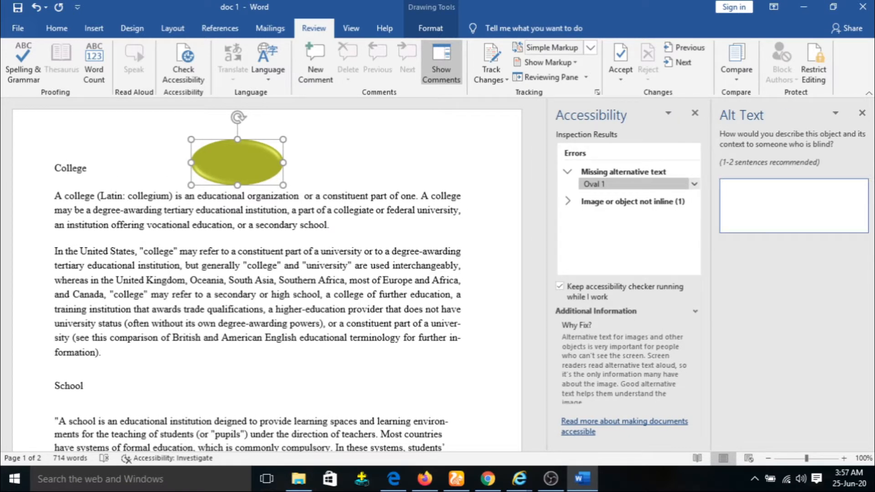
text(asd)
key(Return)
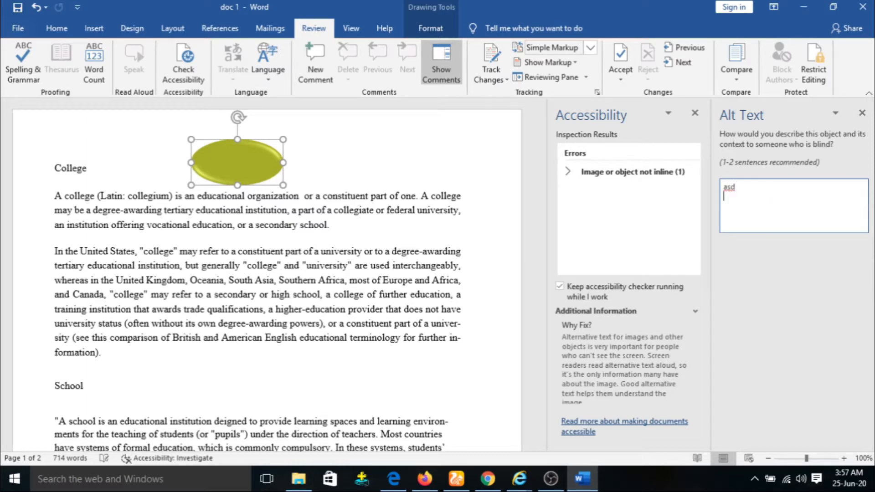
click(862, 114)
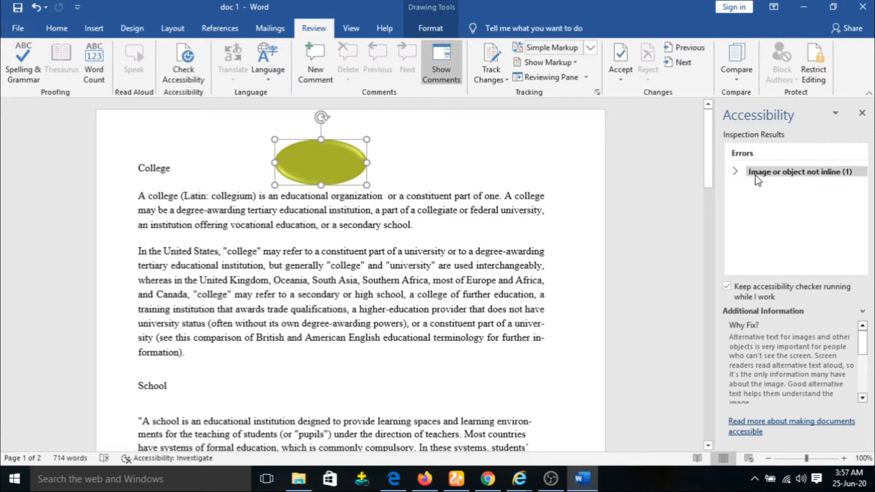
Step: Resolve the not-inline object error by placing Oval 1 inline with the text
click(735, 171)
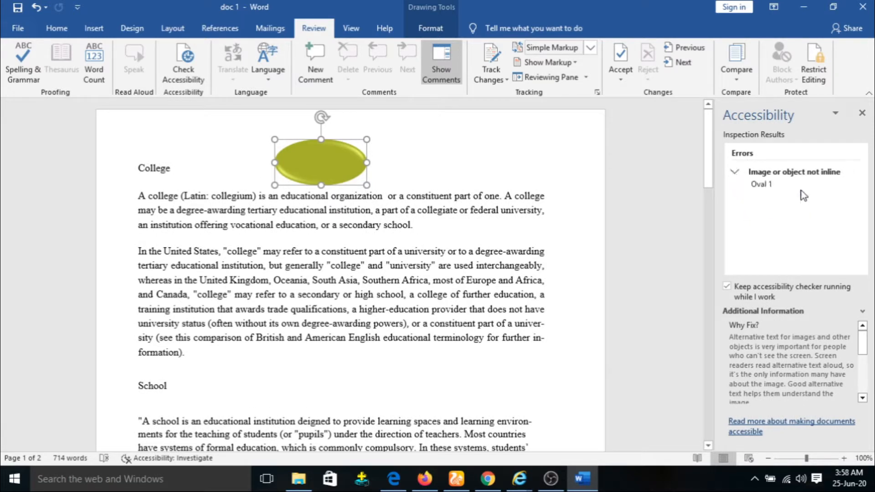
click(828, 177)
click(831, 175)
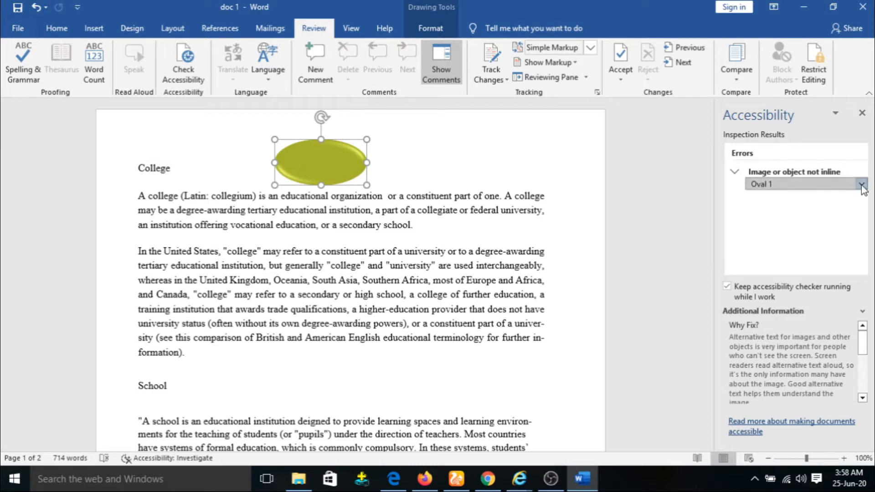
click(862, 184)
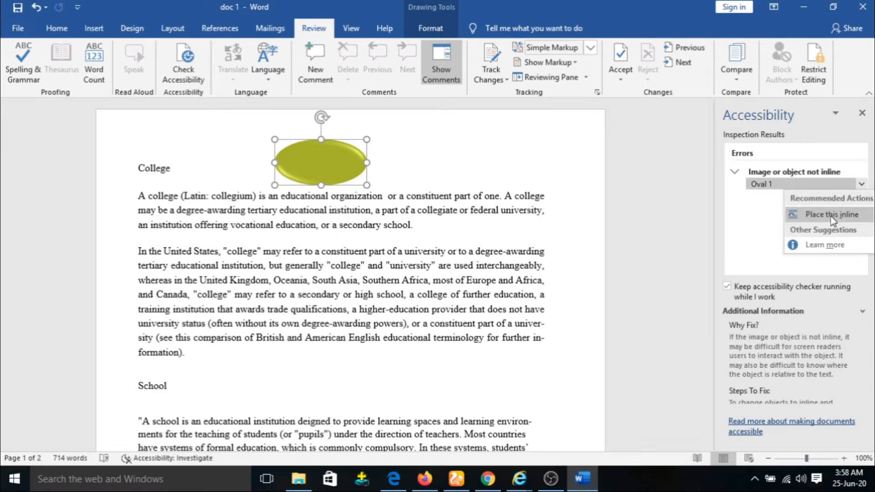
click(832, 217)
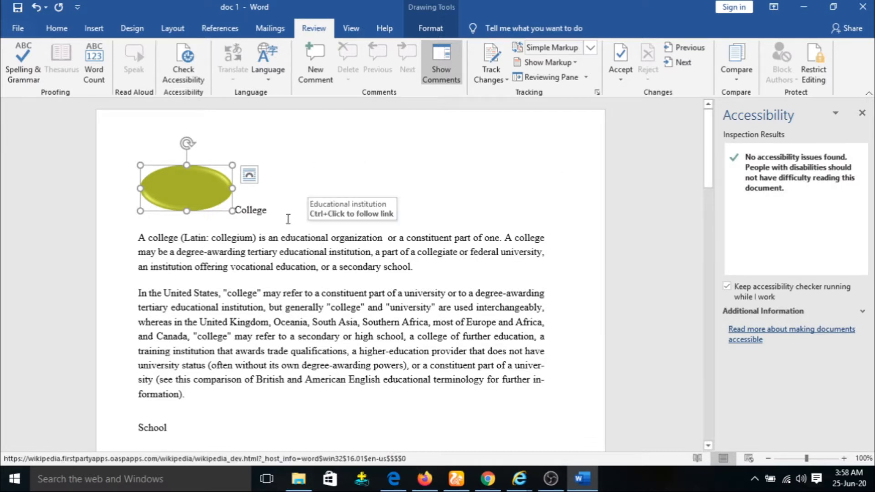
click(272, 73)
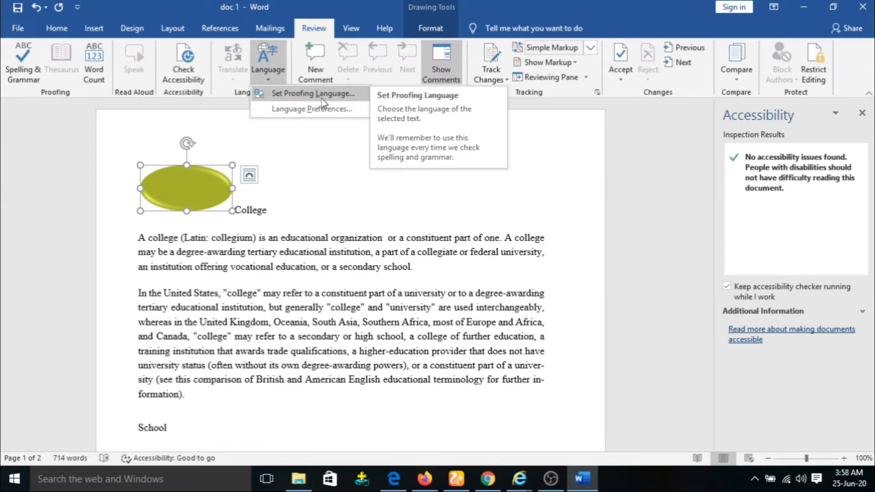
click(337, 111)
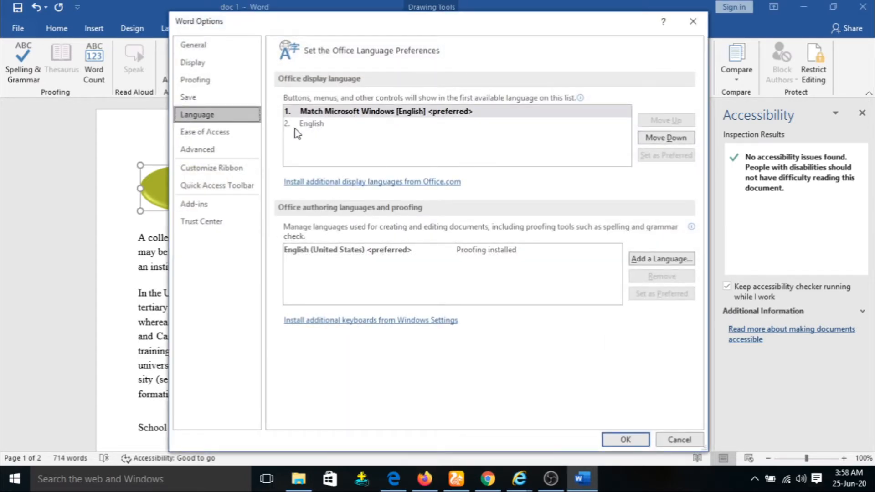
click(693, 22)
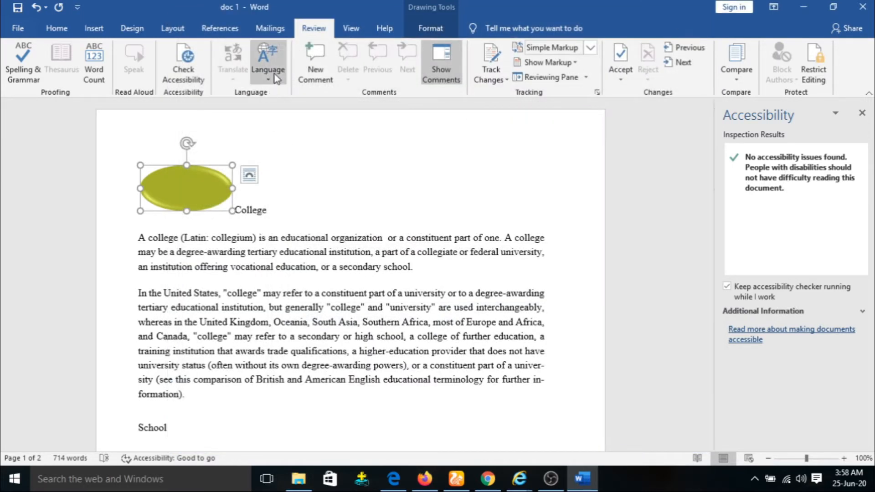
drag(133, 236, 463, 283)
Step: Turn on the Mini Translator for the first paragraph without future warnings, then close the accessibility pane
click(420, 263)
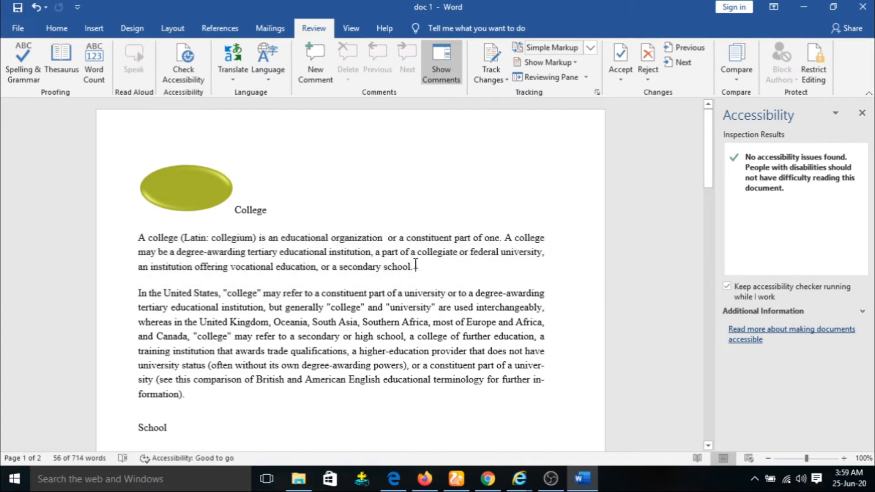
drag(135, 234, 431, 266)
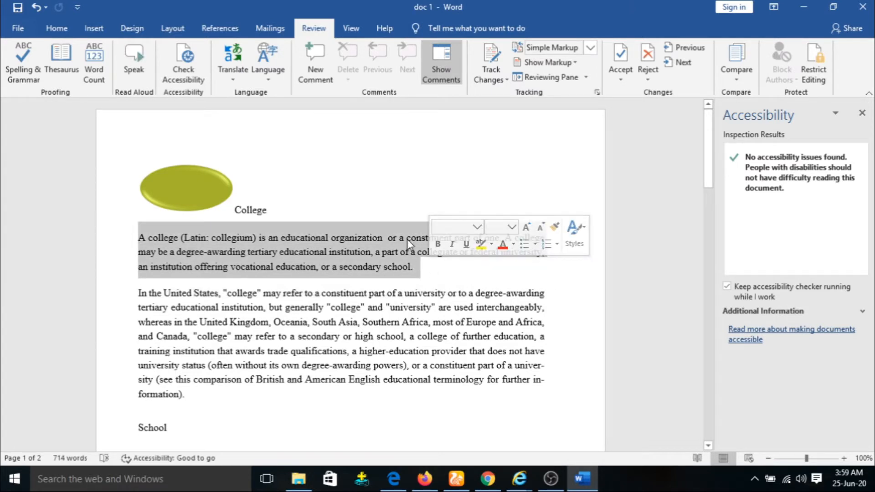
click(234, 81)
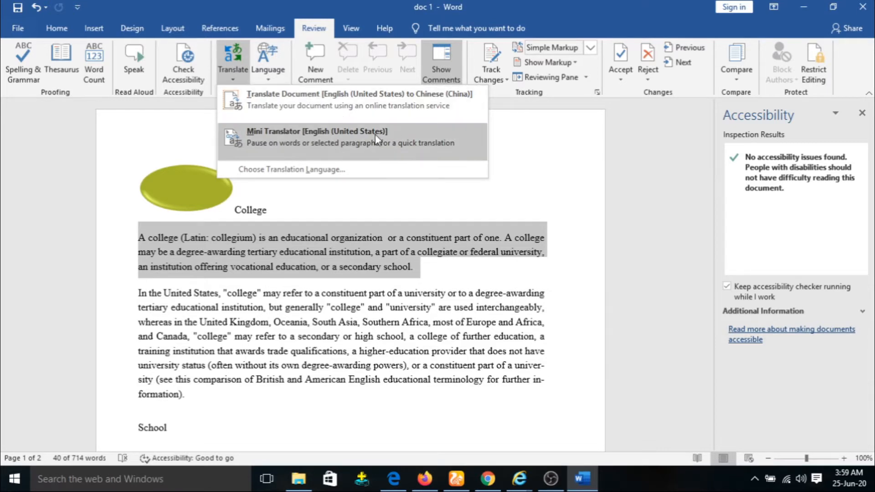
click(350, 145)
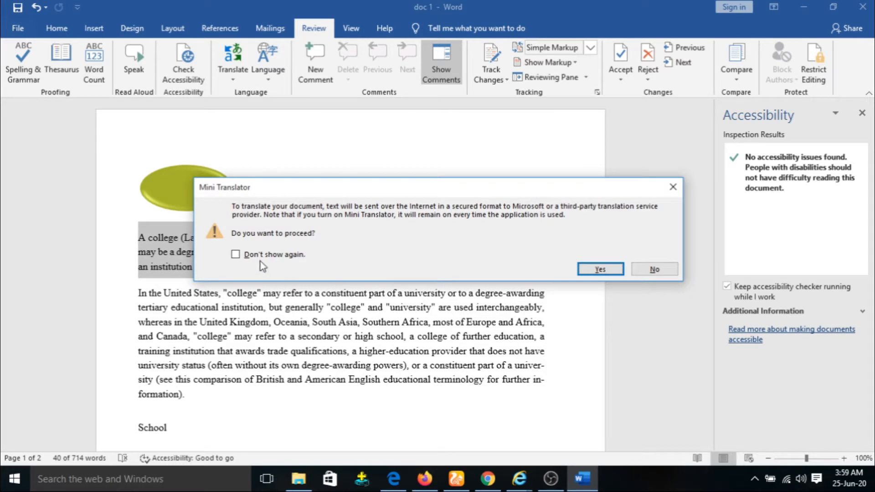
click(269, 253)
click(601, 269)
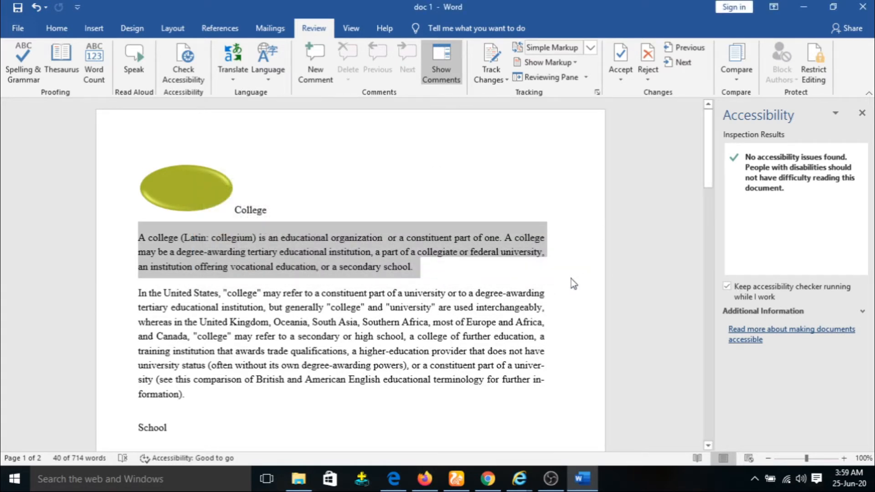
click(232, 62)
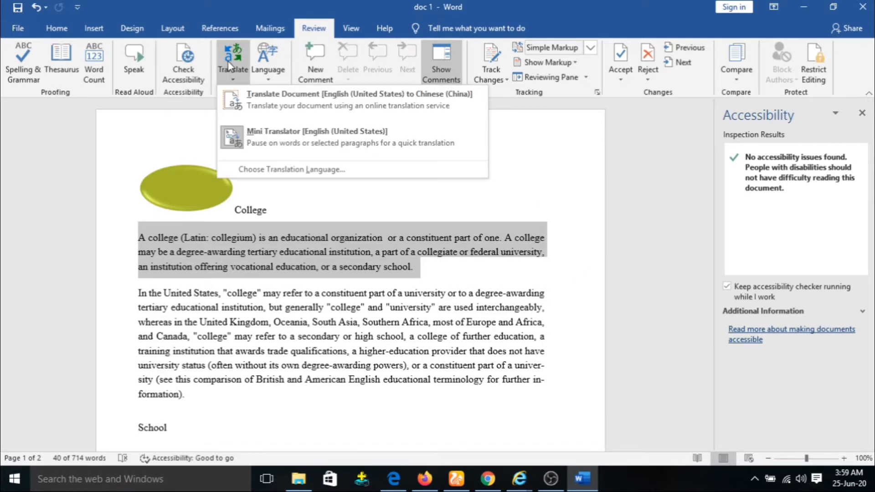
click(294, 142)
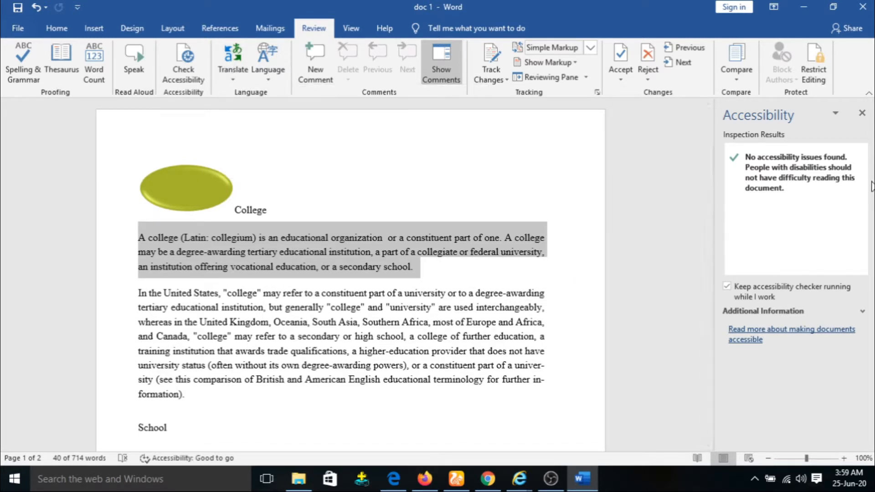
click(863, 114)
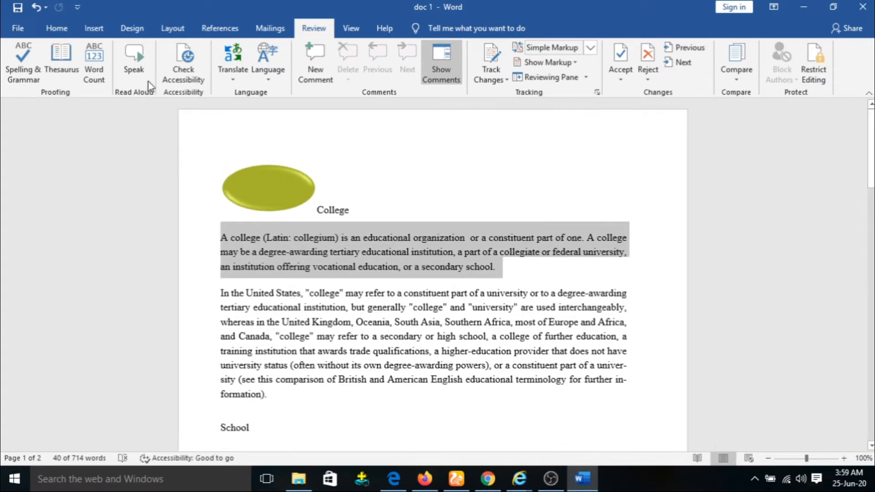
Step: Set Hindi as the translation target language
click(237, 63)
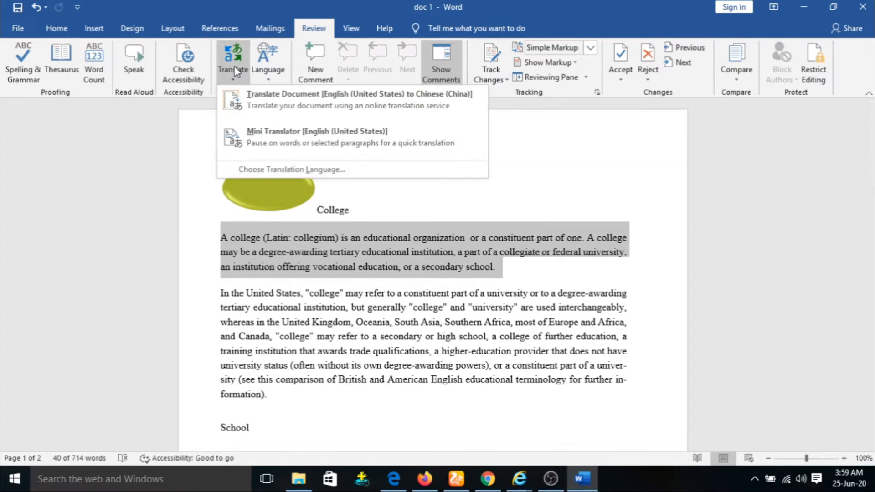
click(307, 171)
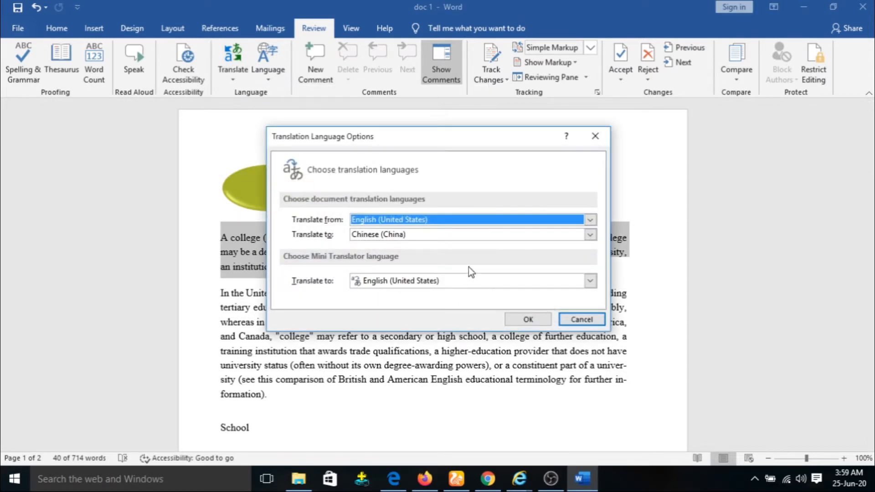
click(591, 234)
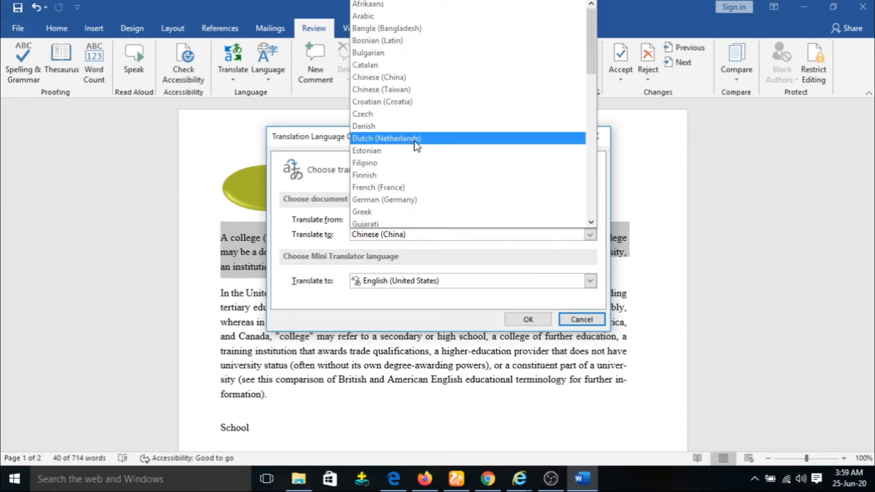
scroll(415, 143, down, 1)
click(387, 213)
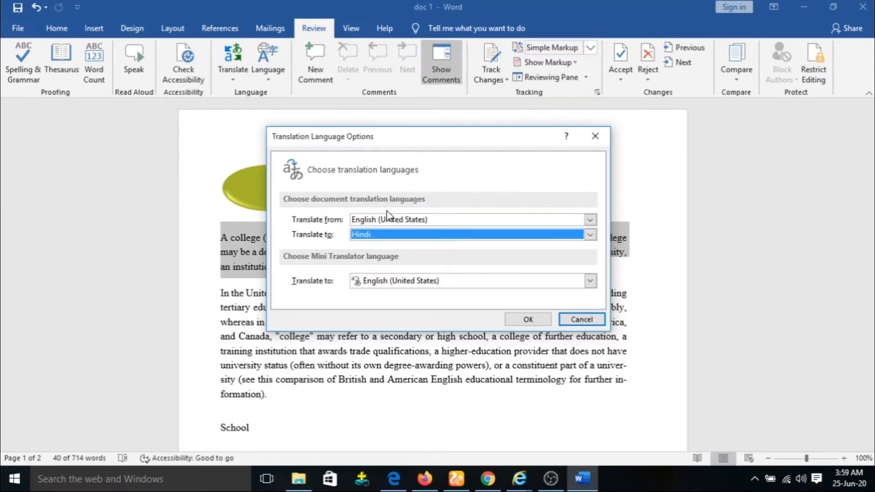
click(527, 320)
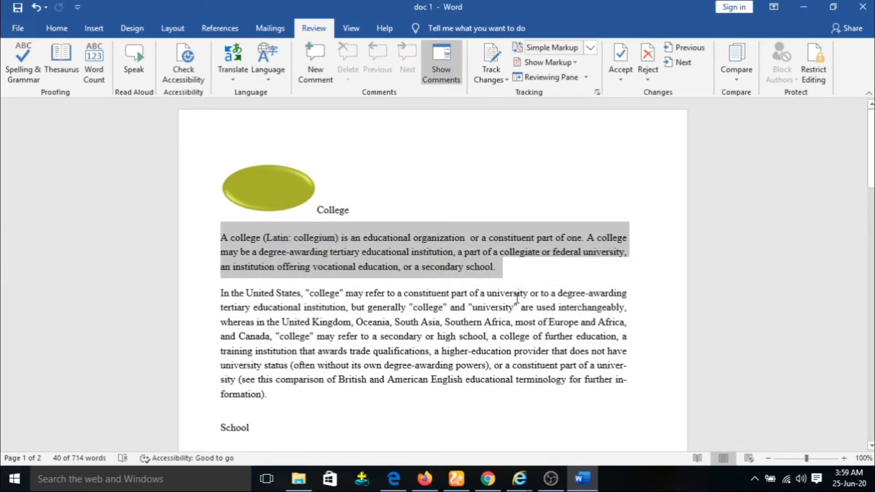
Step: Send the whole document to Web Translator for translation into Hindi
click(233, 59)
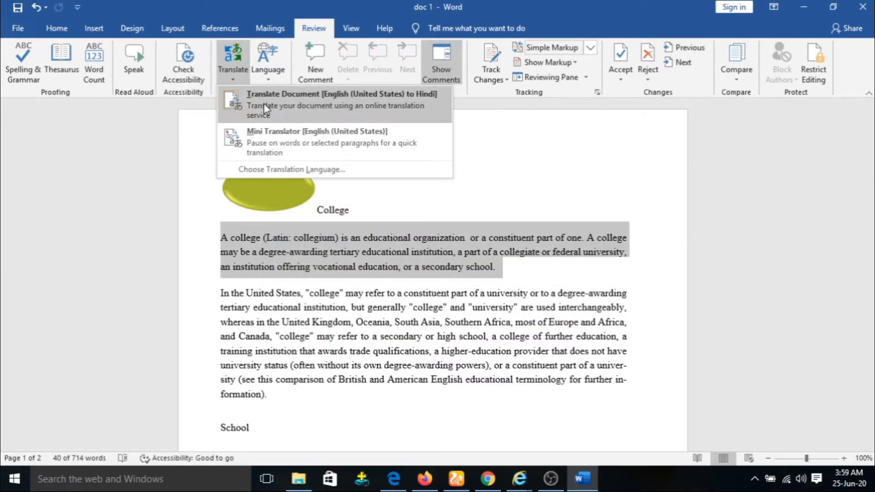
click(293, 140)
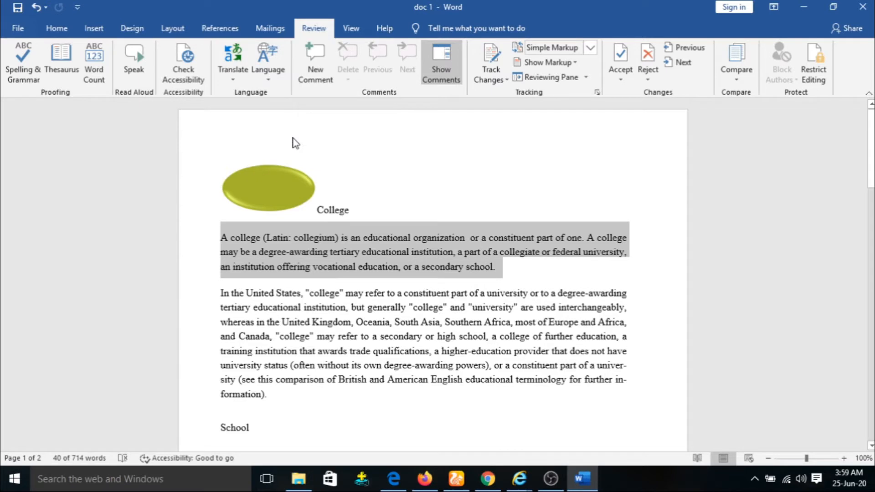
click(231, 70)
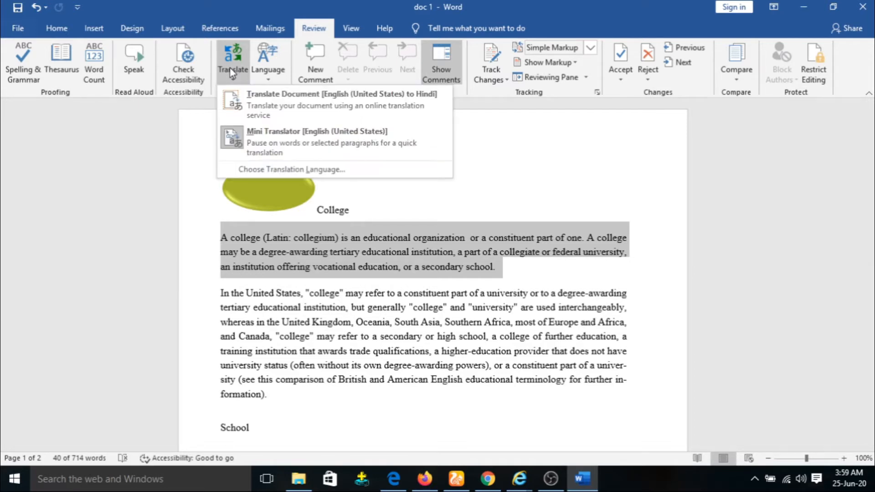
click(276, 102)
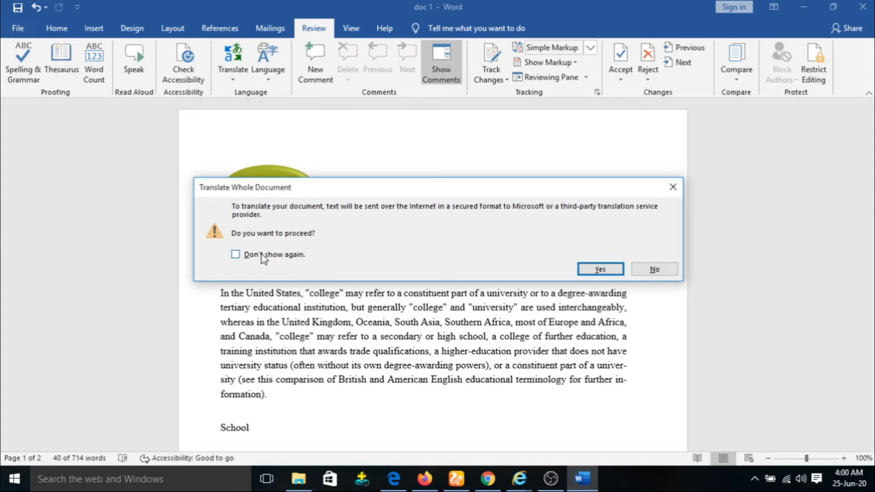
click(596, 271)
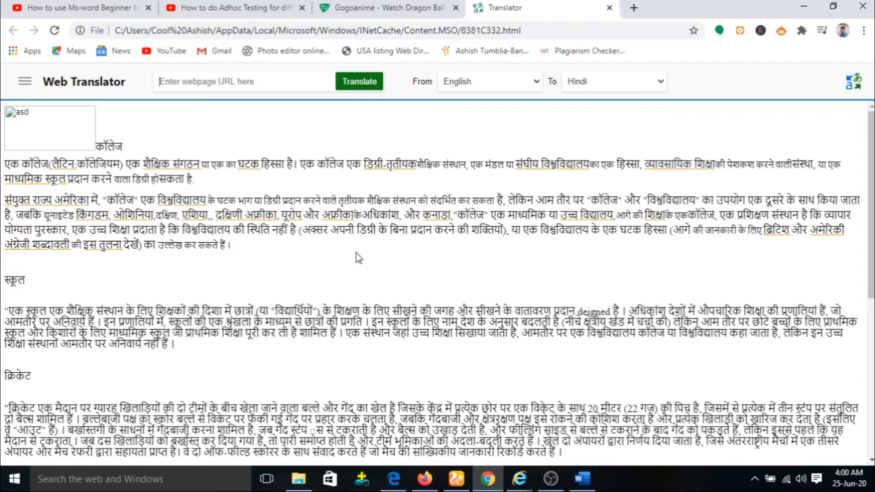
Step: Scroll through the Hindi translation page, then switch back to doc 1 in Word
mouse_move(330, 224)
scroll(329, 223, down, 3)
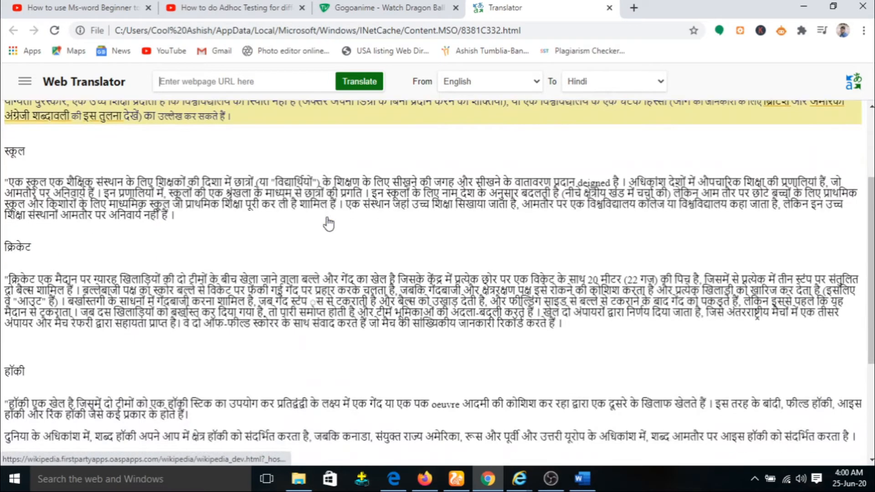
scroll(329, 223, up, 3)
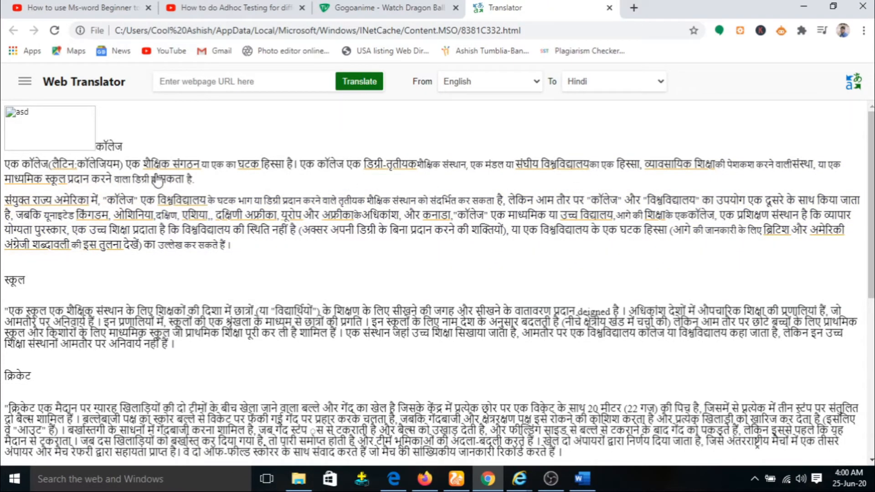
scroll(354, 294, down, 7)
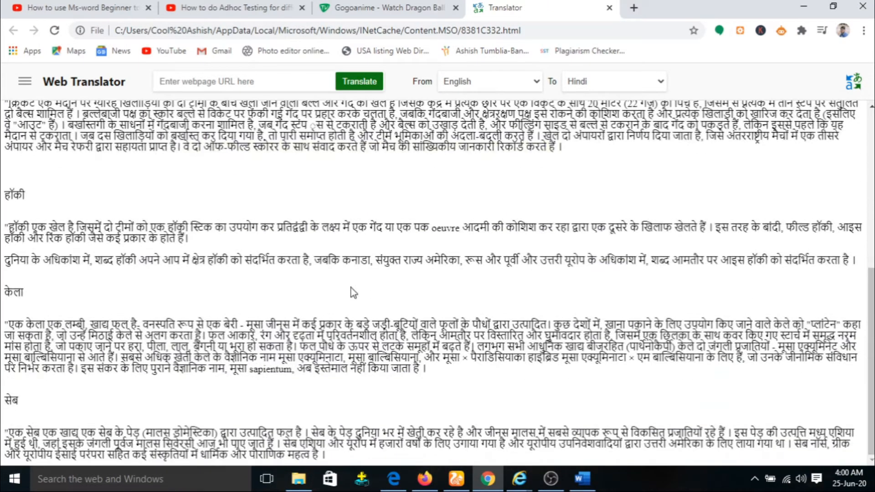
scroll(410, 323, up, 10)
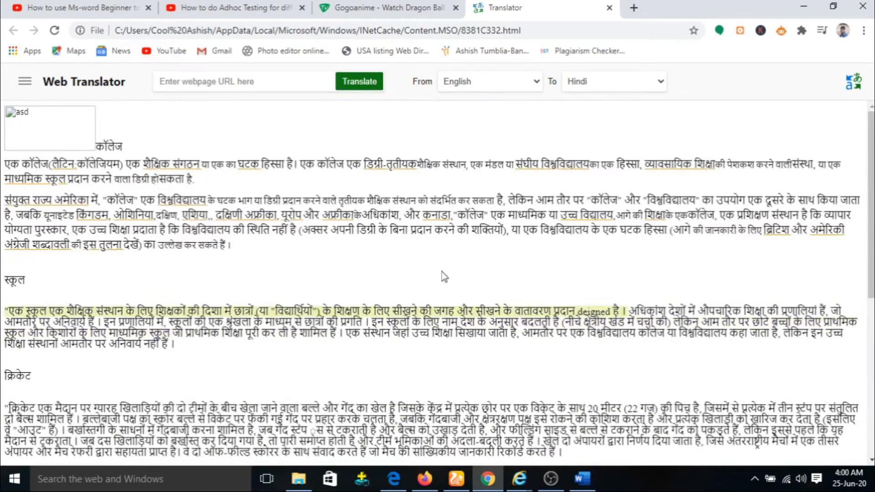
click(583, 488)
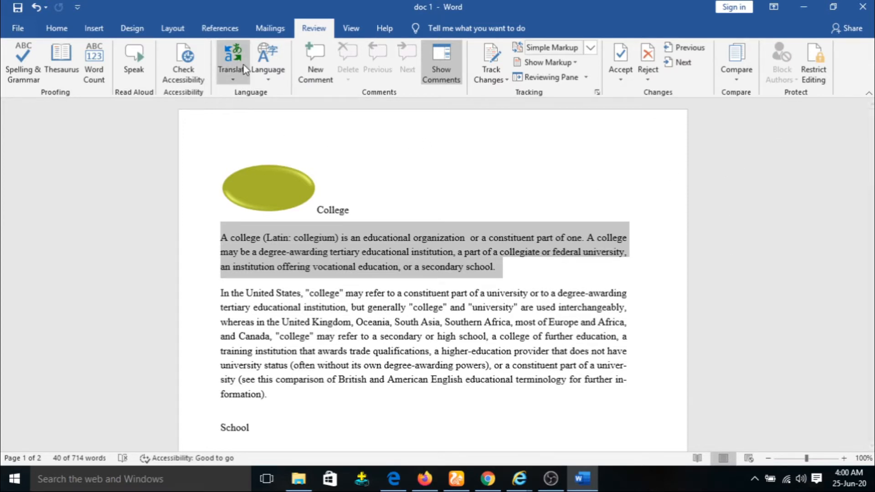
Step: Scroll doc 1 briefly, then switch back to the Hindi translation in Chrome
click(235, 73)
click(287, 144)
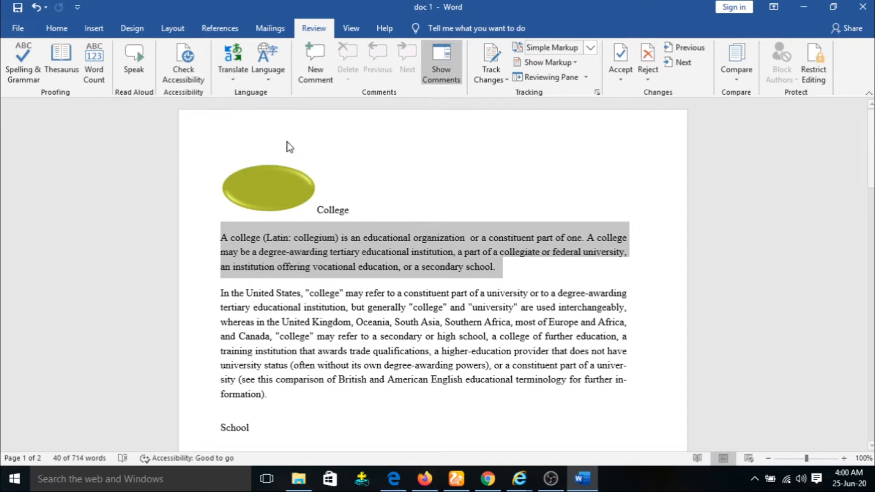
scroll(497, 306, down, 1)
scroll(498, 306, down, 5)
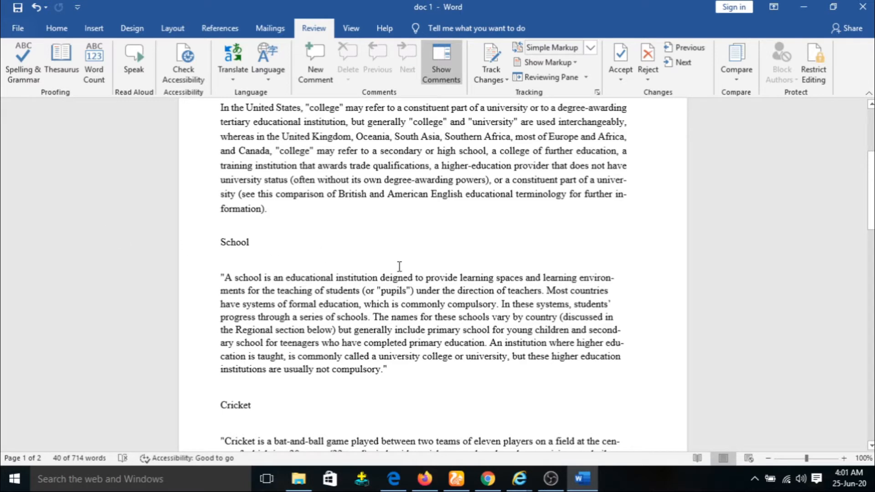
scroll(367, 260, up, 5)
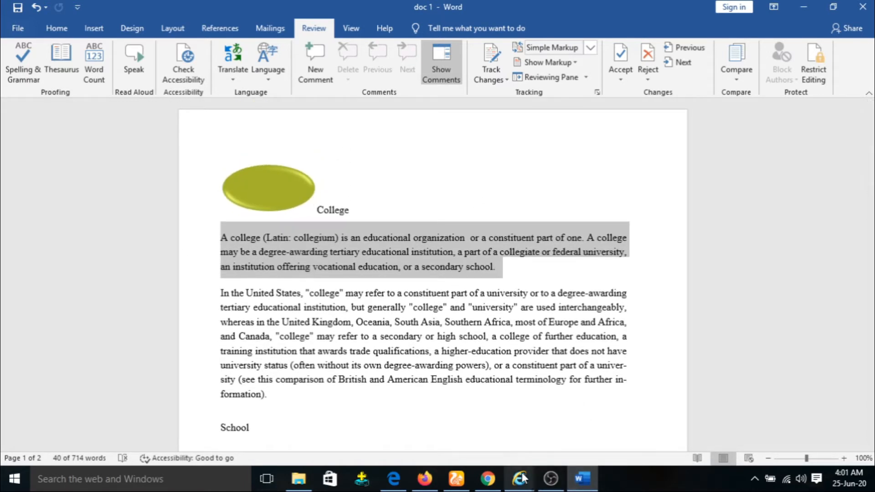
click(488, 479)
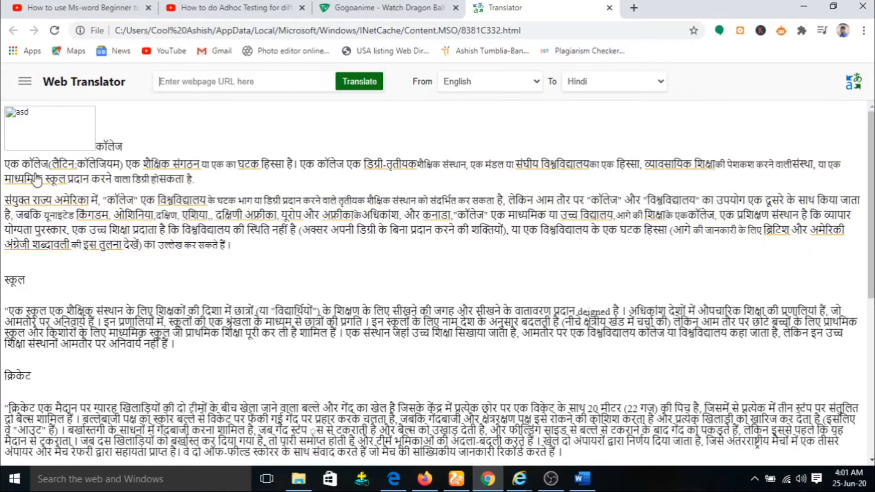
Step: Scroll through the rest of the Hindi translation, then minimize Chrome so doc 1 shows
scroll(212, 201, down, 6)
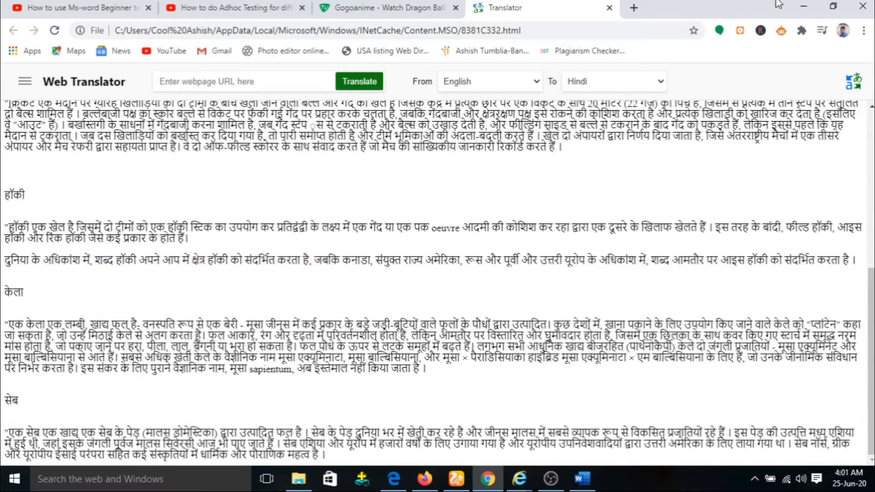
click(805, 8)
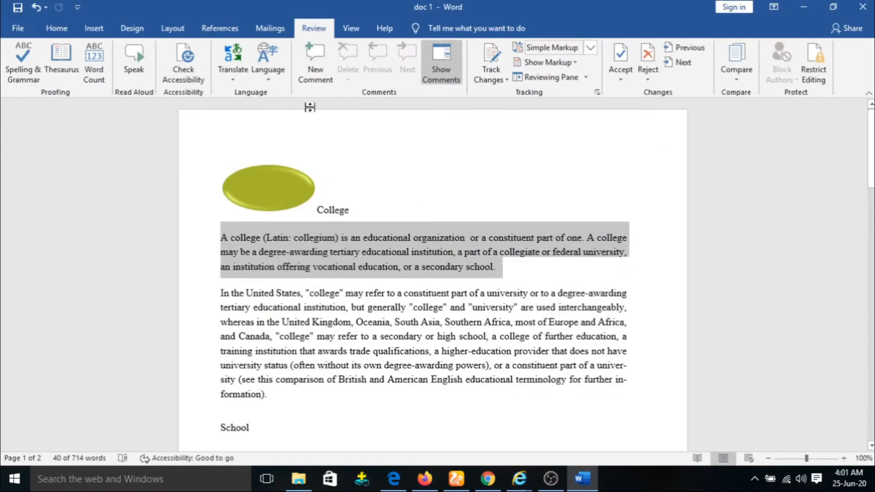
Step: Add a comment reading 'Jhfghg' on the first sentence of the College paragraph
click(410, 183)
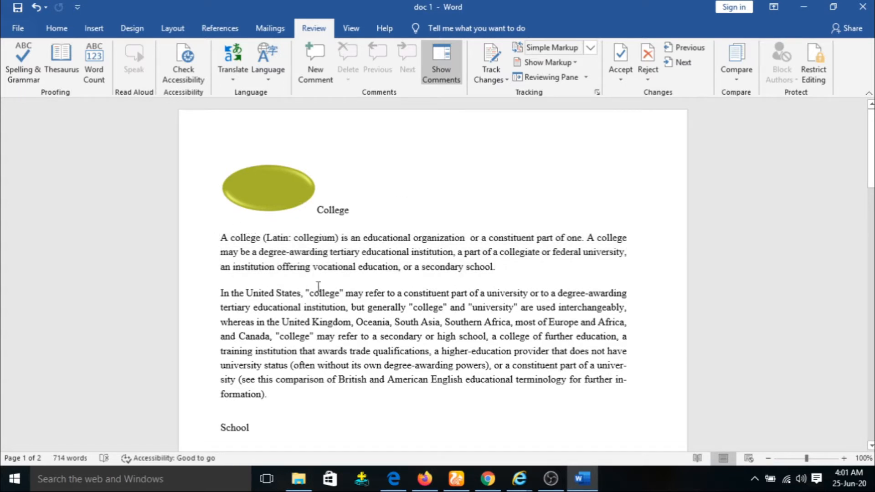
drag(215, 239, 587, 242)
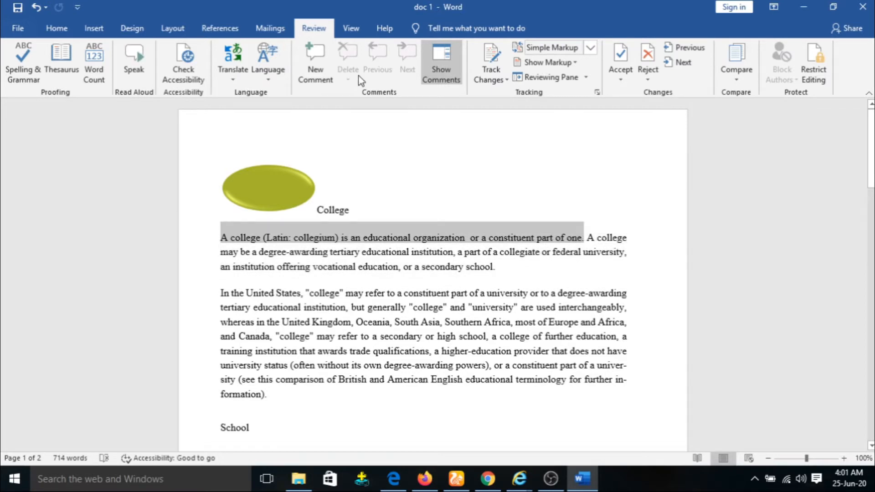
click(316, 61)
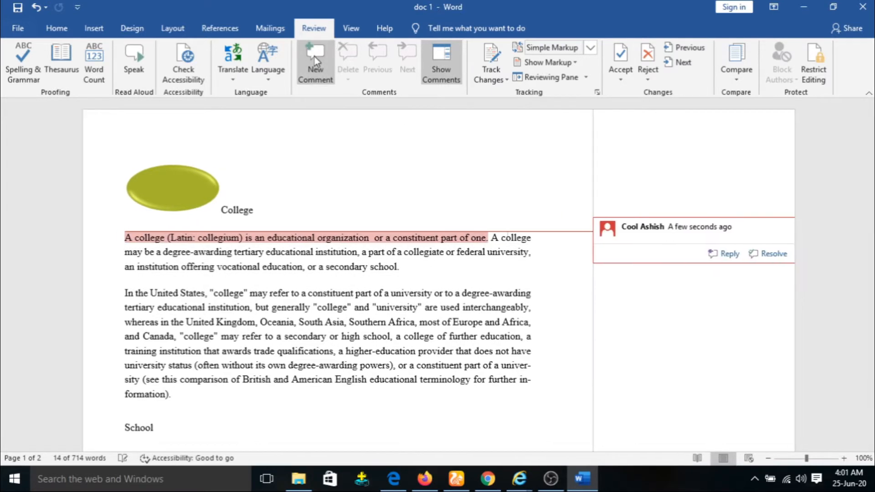
text(Jhfghg)
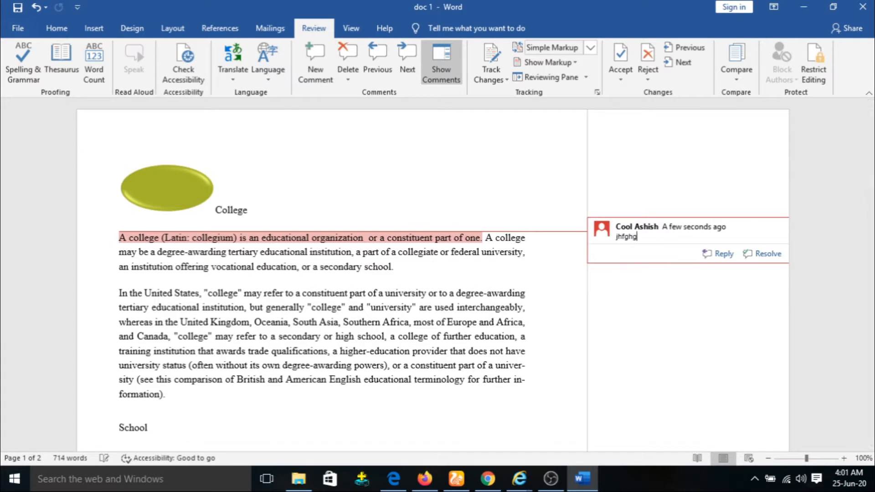
key(Return)
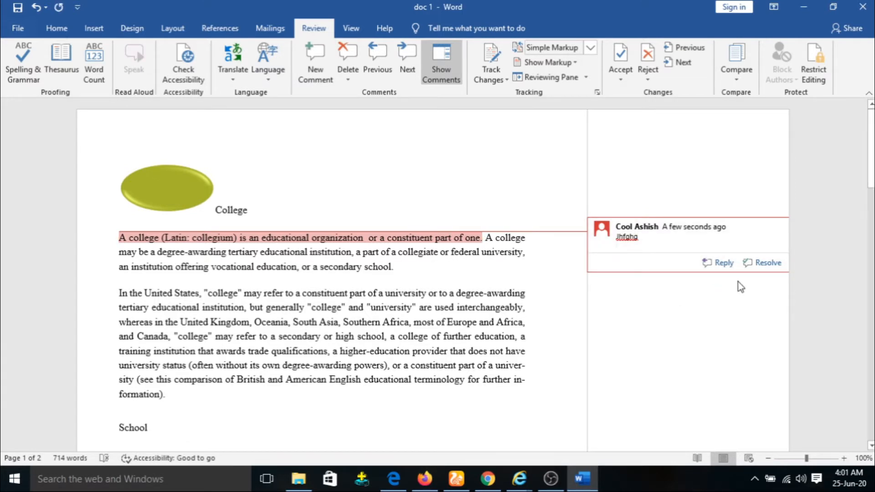
Step: Delete the empty reply that was started under the 'Jhfghg' comment
click(717, 264)
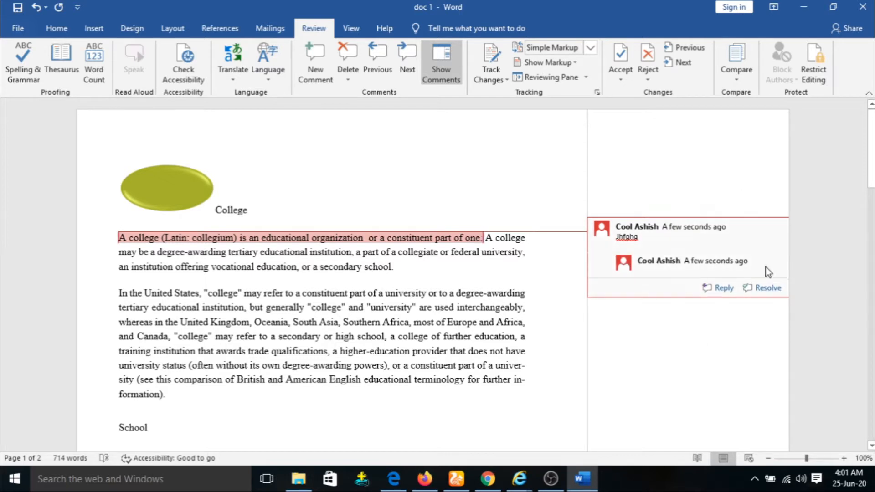
click(550, 197)
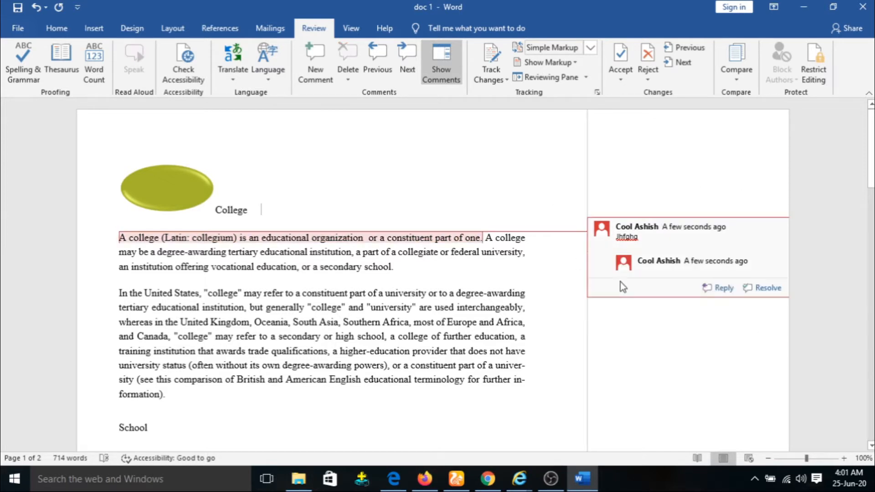
click(682, 270)
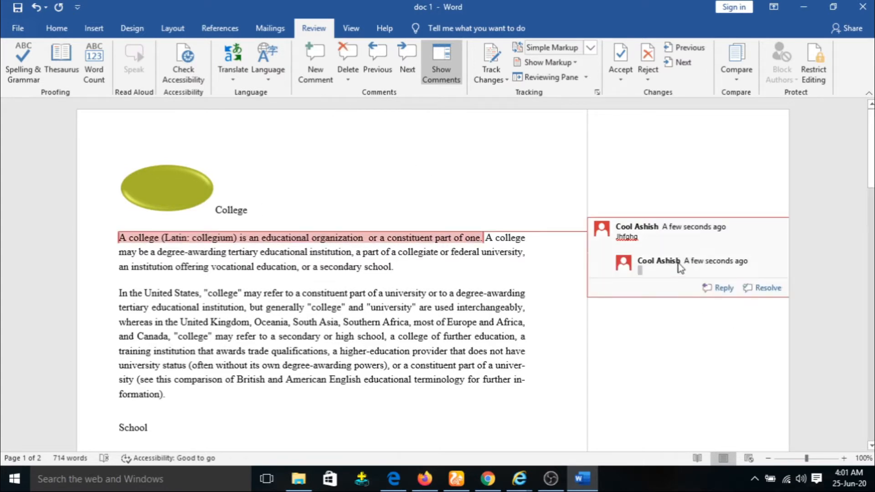
click(344, 60)
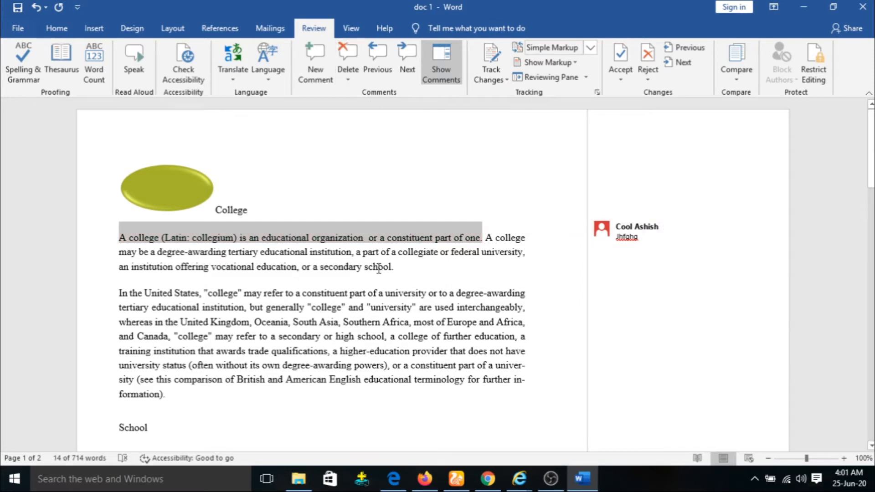
Step: Add an empty comment on 'secondary school', step between comments, and toggle the comments pane
drag(399, 267, 320, 268)
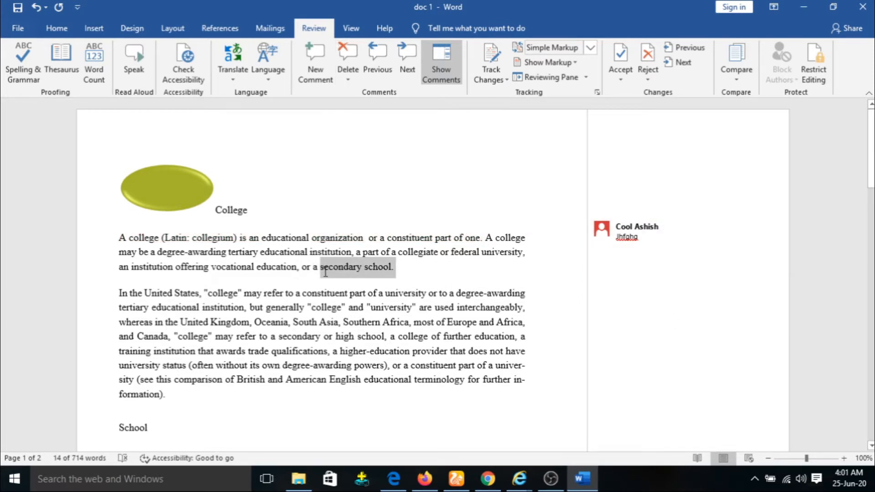
click(315, 62)
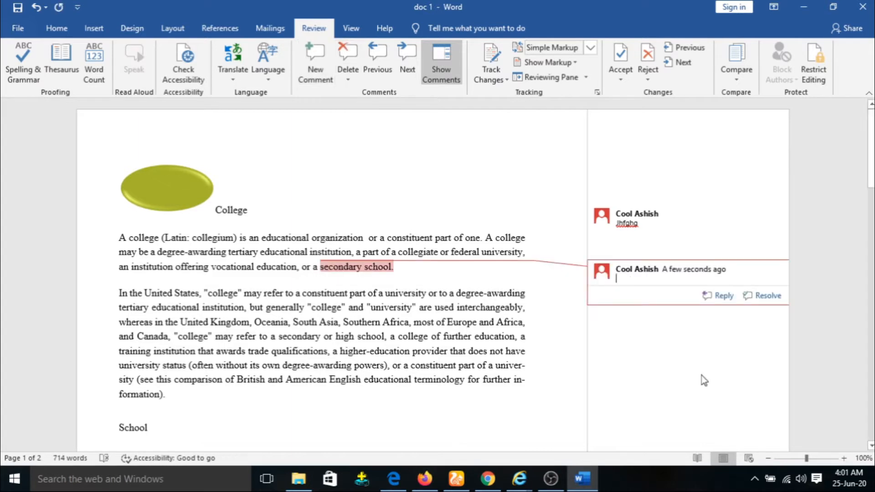
click(424, 252)
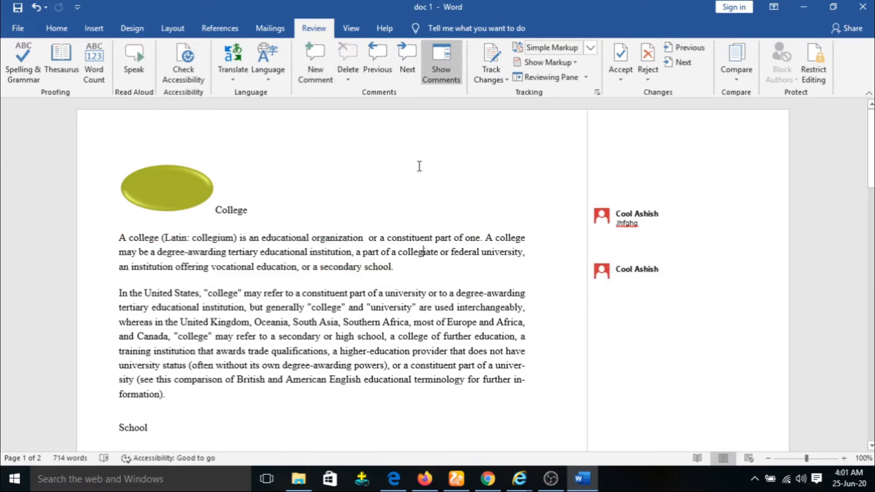
click(409, 64)
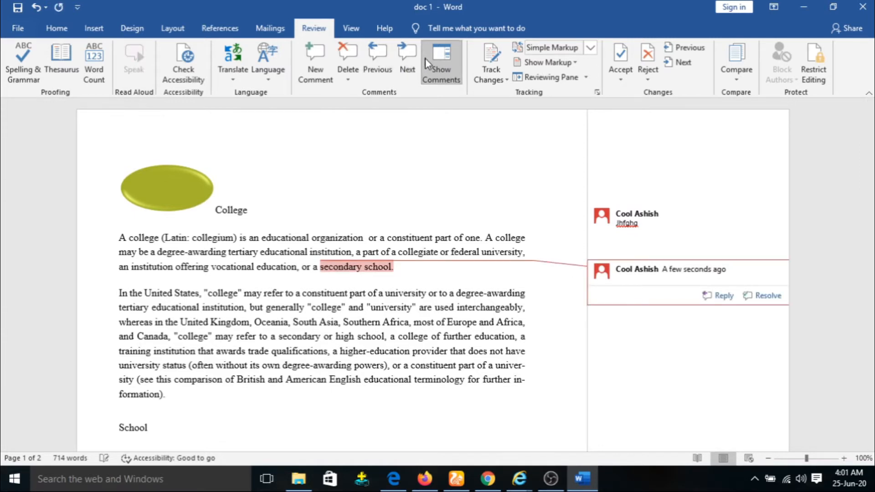
click(381, 64)
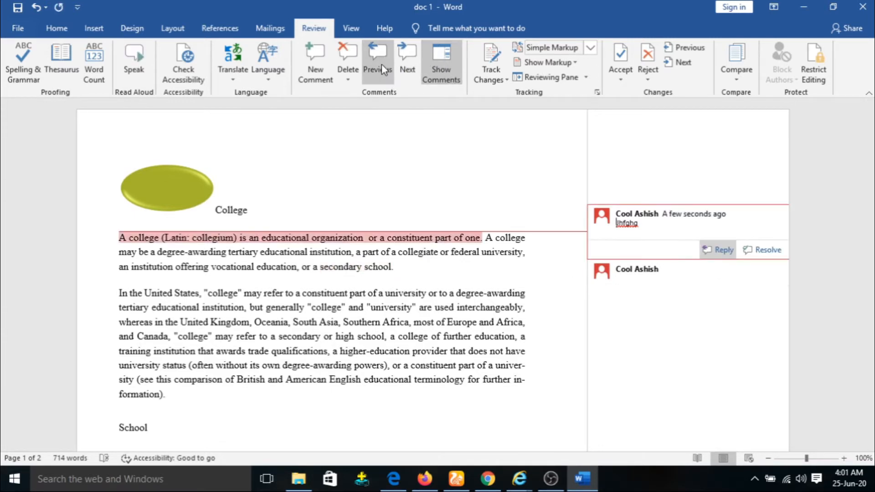
click(439, 81)
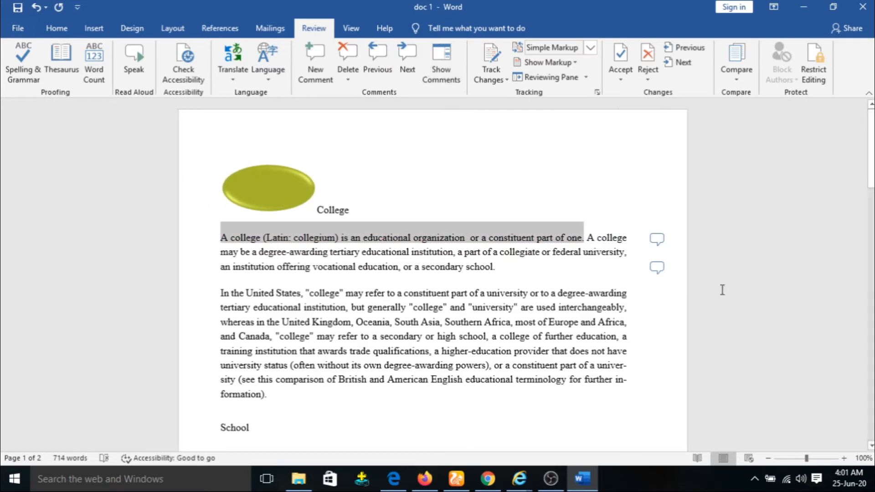
click(445, 68)
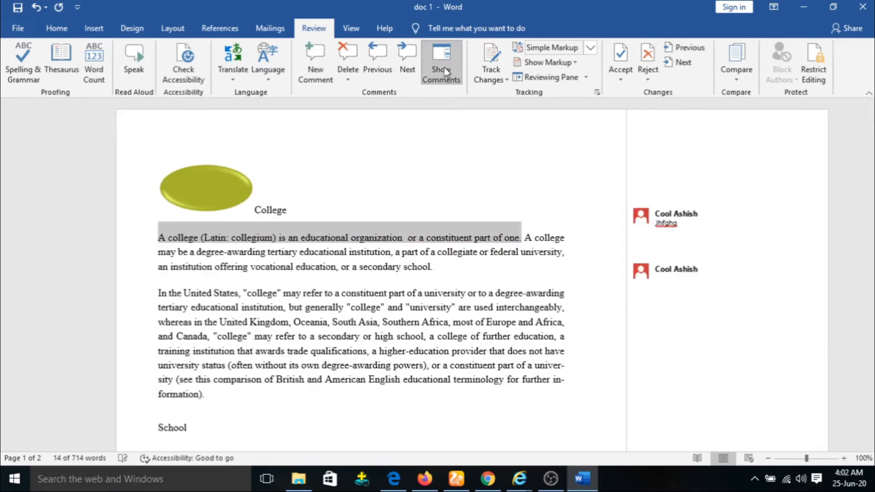
Step: Hide the comments pane and switch Track Changes on from the Review tab
click(447, 74)
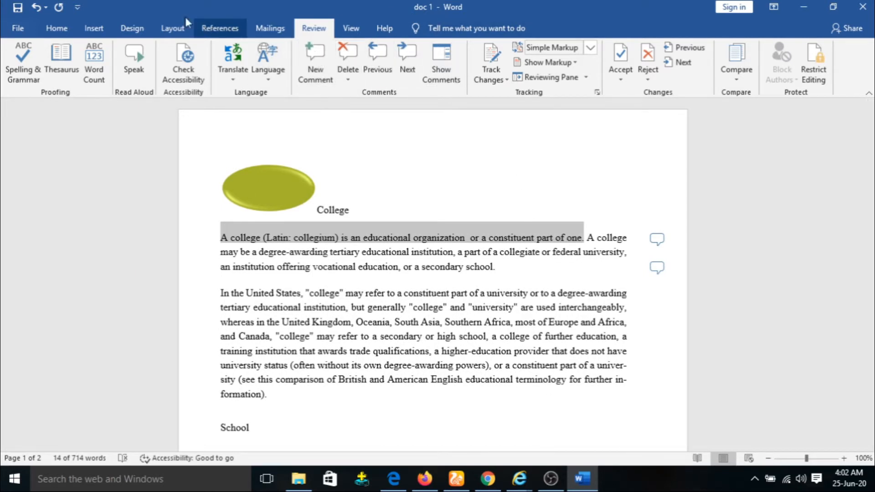
click(94, 31)
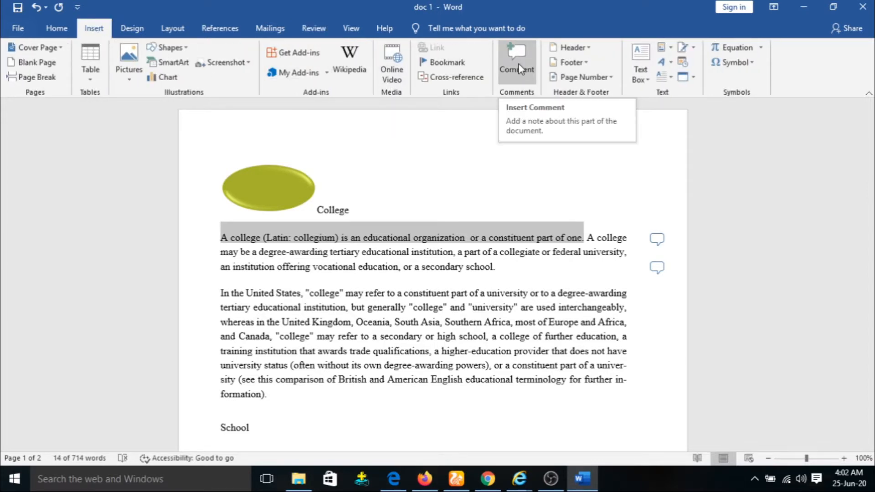
click(314, 29)
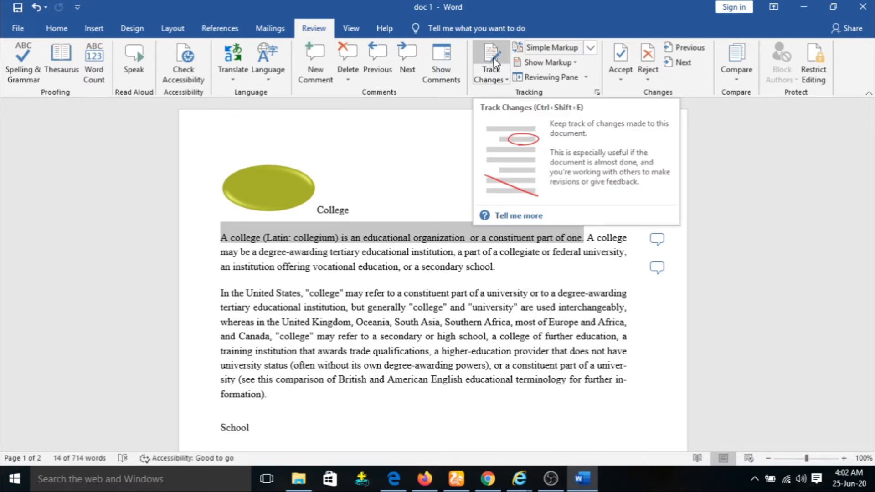
click(495, 63)
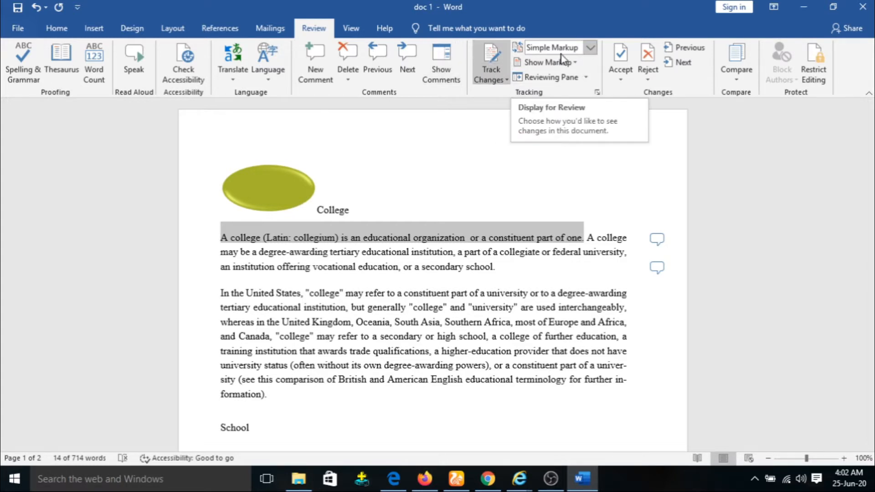
Step: Display All Markup, then delete the final 't' of 'constituent' as a tracked deletion
click(579, 48)
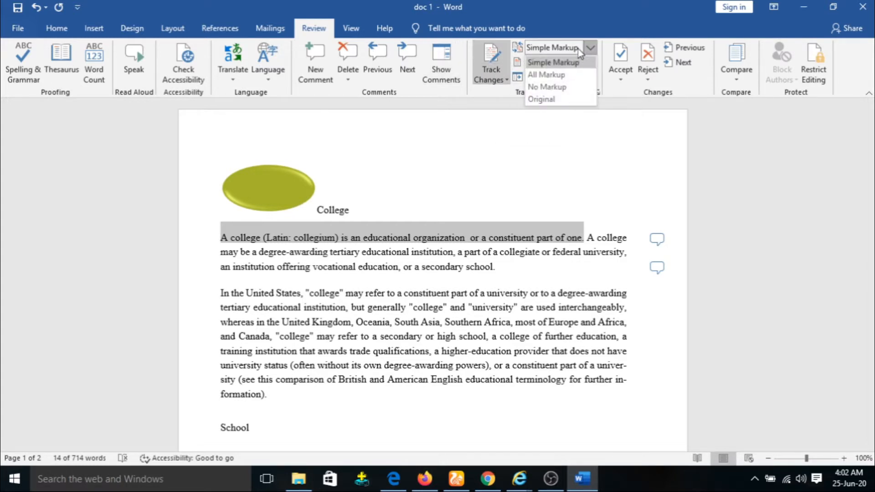
click(565, 75)
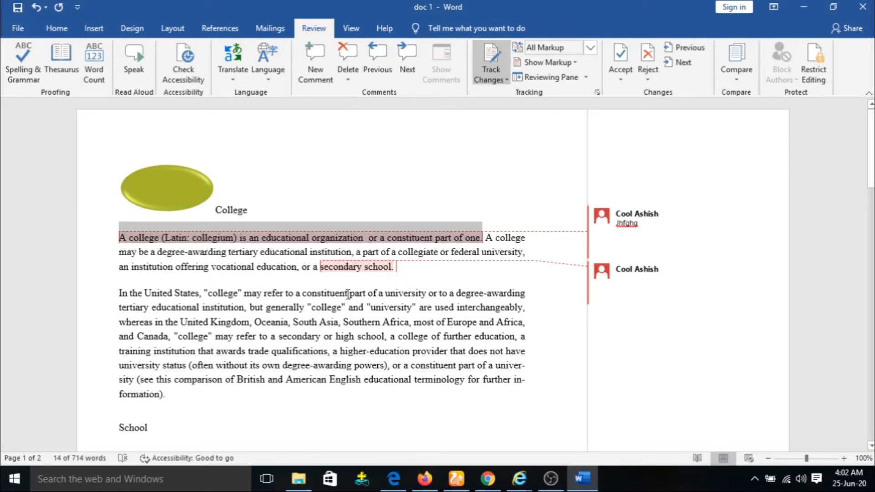
key(BackSpace)
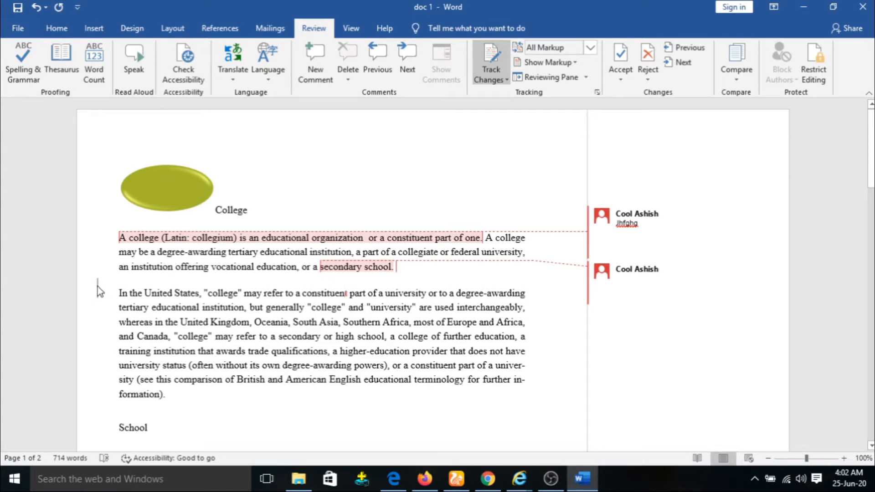
click(245, 337)
scroll(215, 387, down, 2)
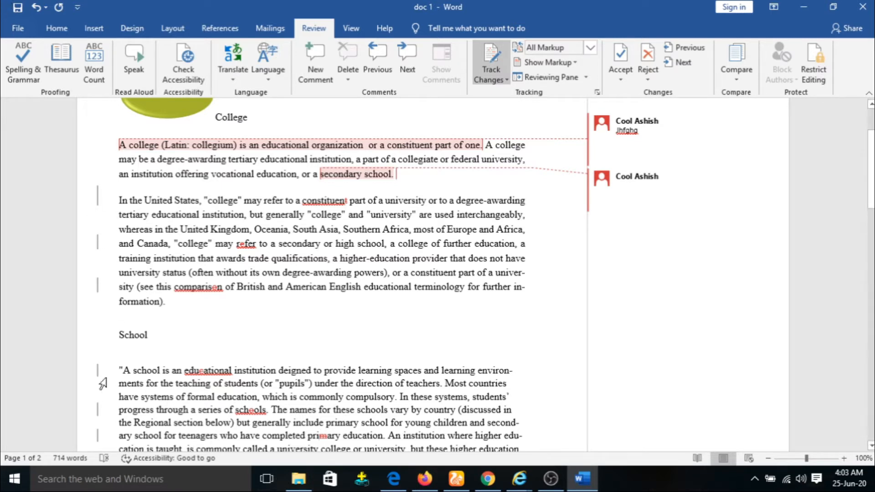
scroll(319, 178, up, 3)
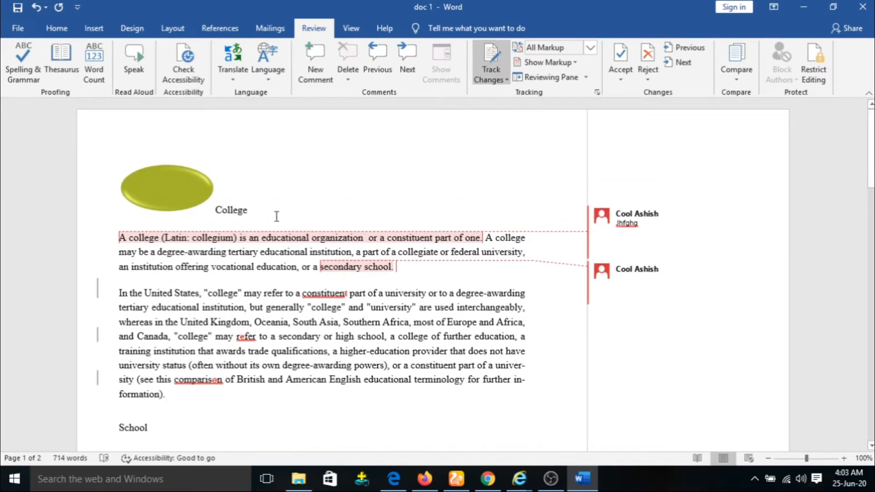
scroll(420, 175, down, 1)
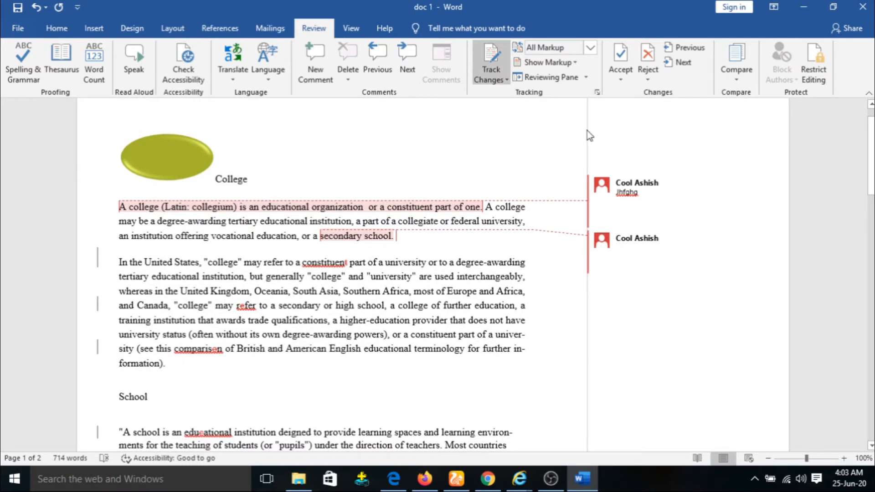
click(507, 79)
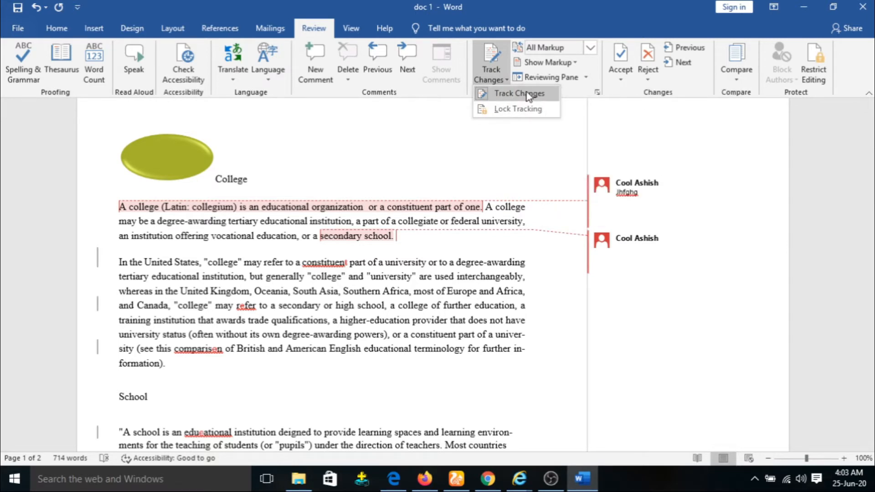
click(529, 94)
click(491, 70)
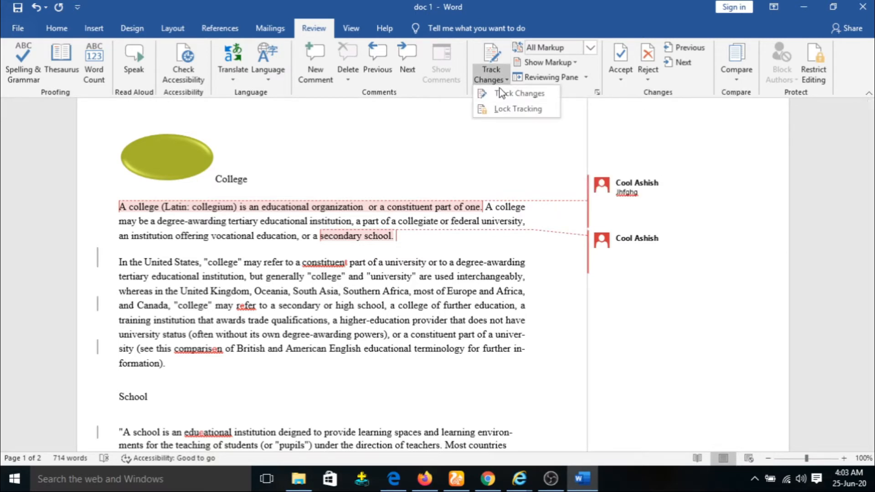
click(520, 94)
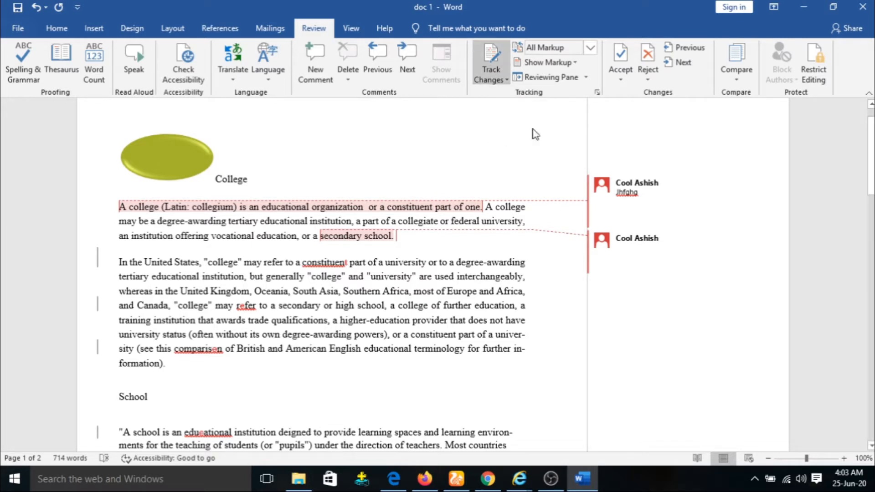
click(590, 47)
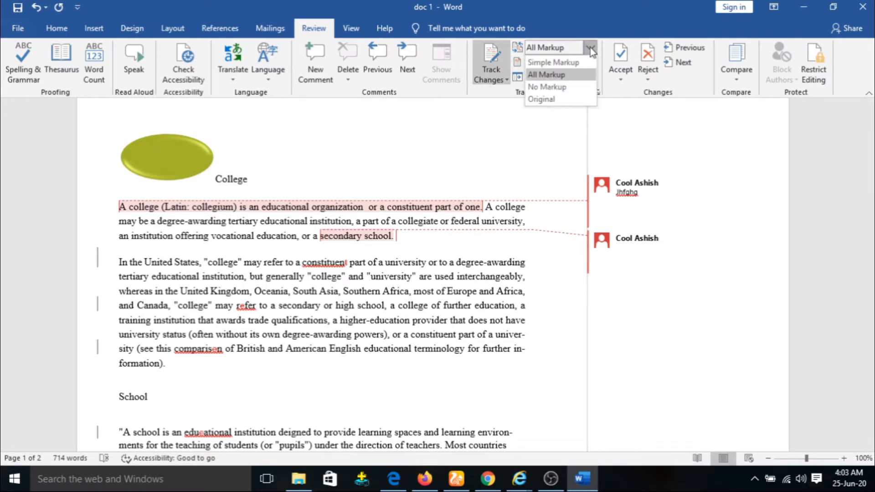
click(573, 76)
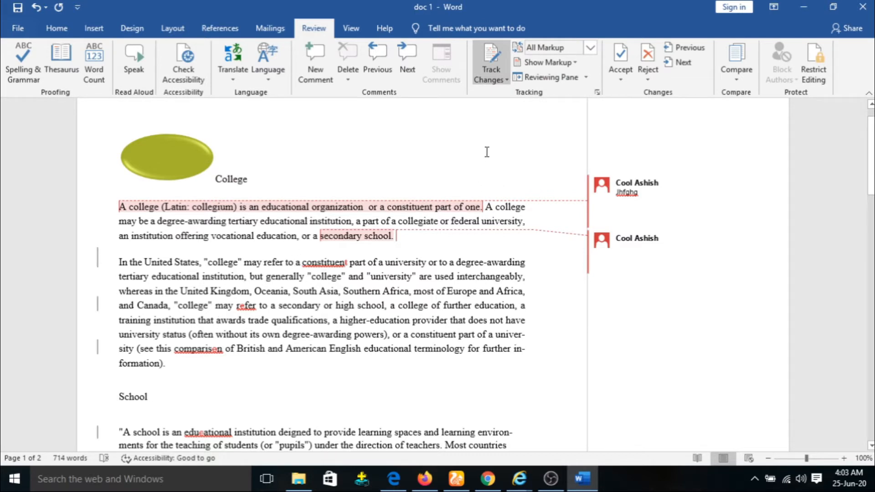
click(550, 62)
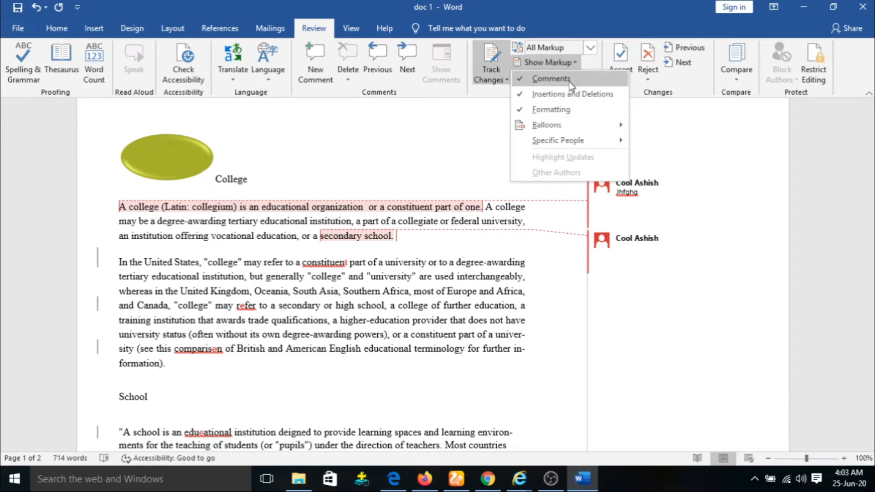
click(551, 79)
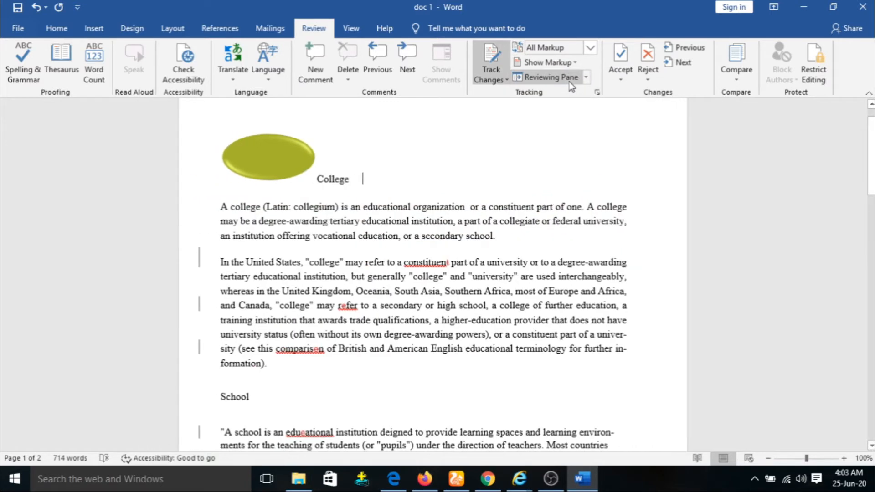
click(575, 63)
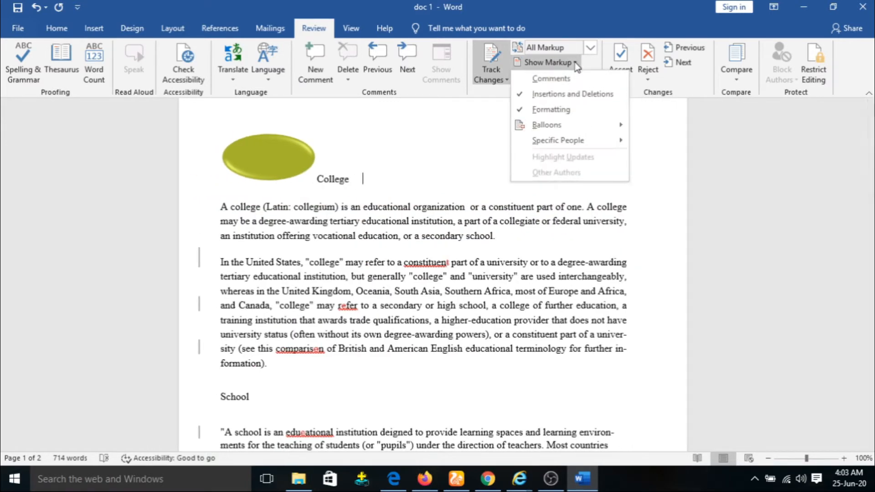
click(554, 95)
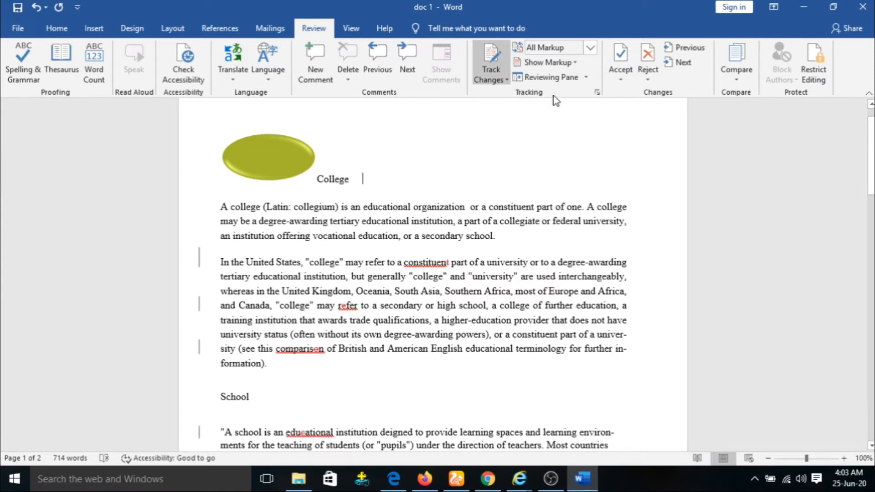
click(560, 63)
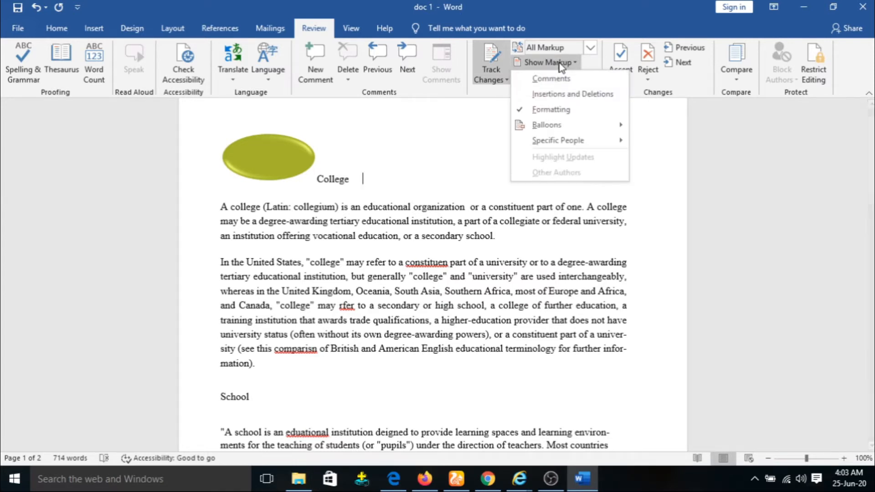
click(563, 113)
drag(261, 210, 231, 208)
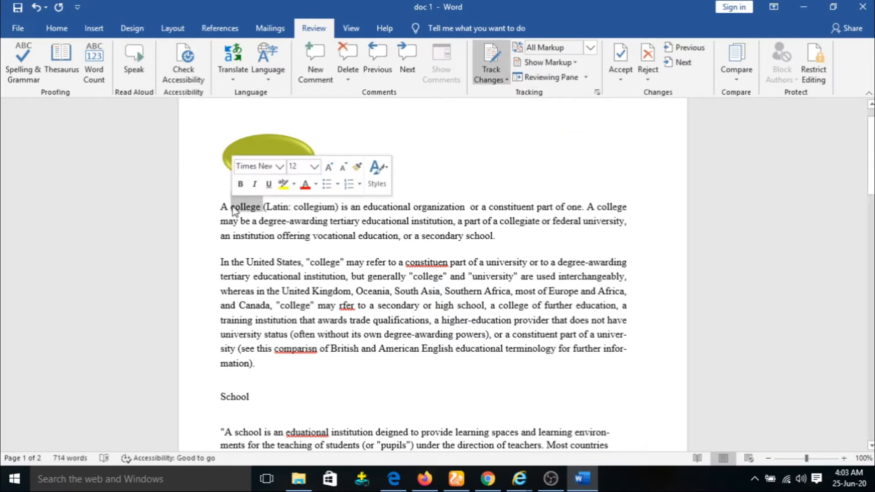
click(240, 183)
click(255, 185)
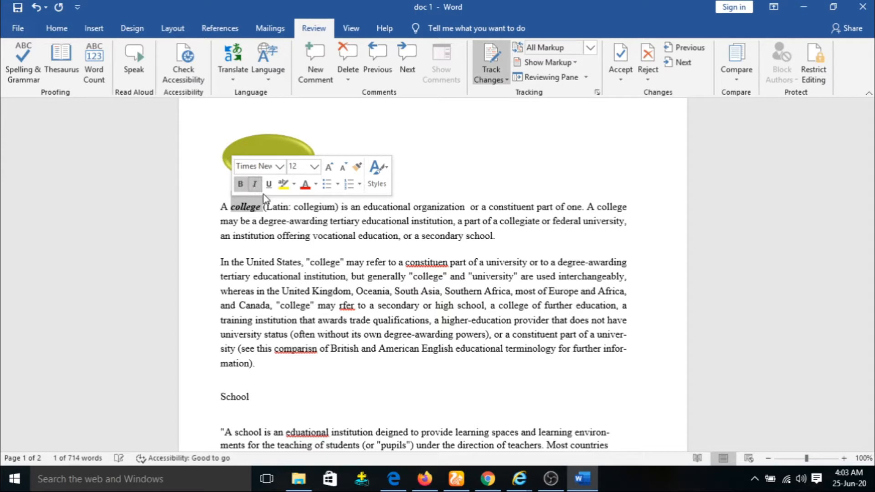
click(269, 185)
click(403, 135)
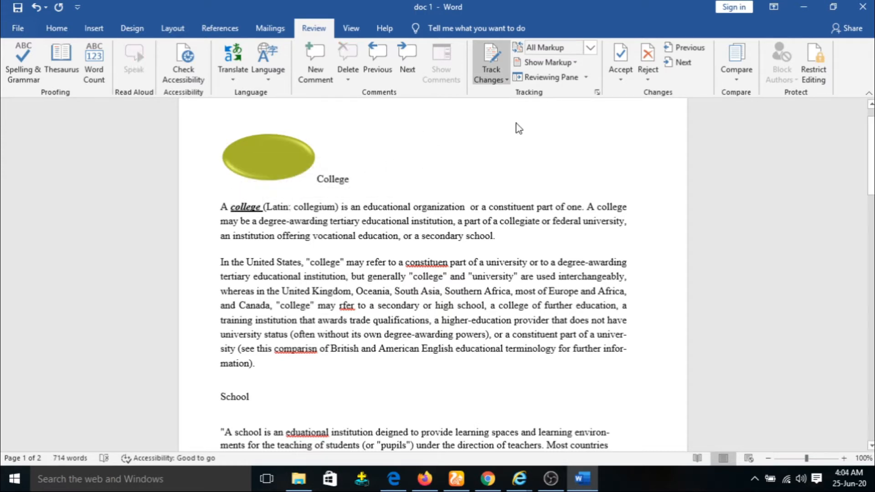
click(590, 48)
click(590, 48)
click(574, 64)
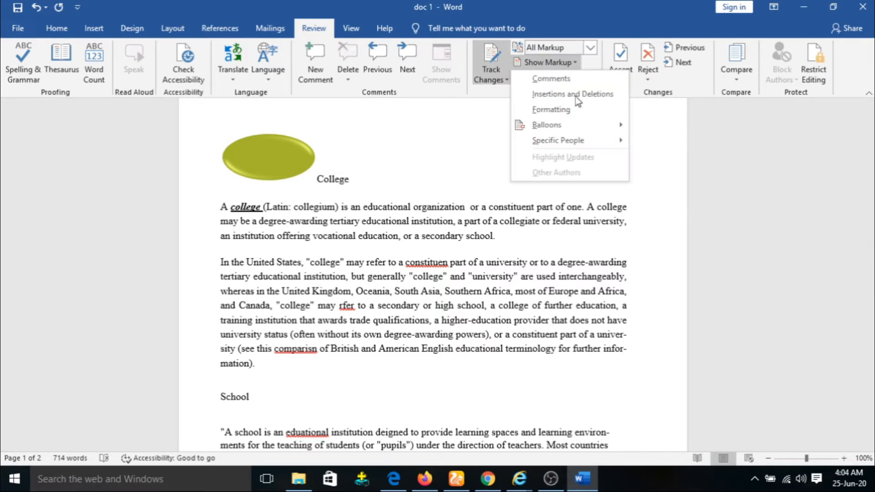
click(569, 115)
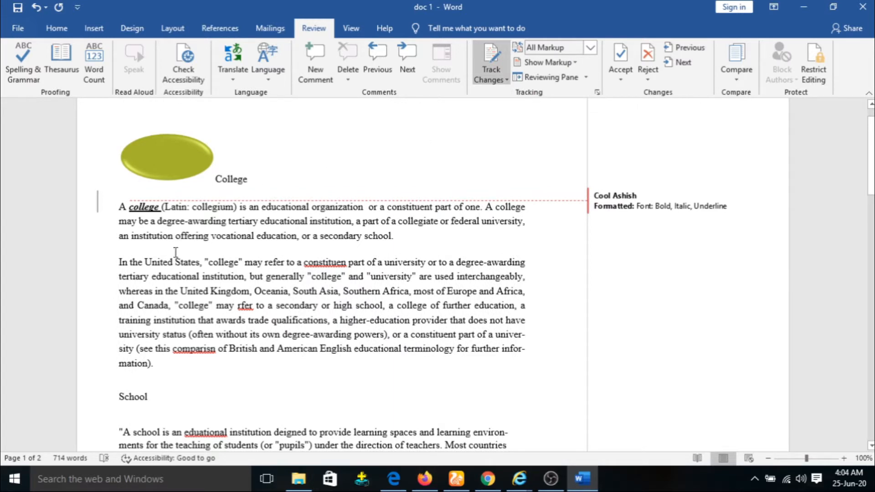
click(565, 63)
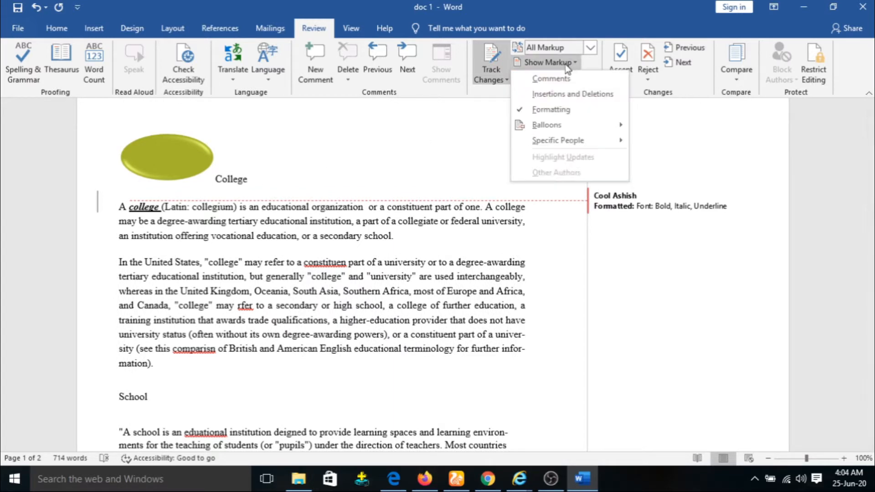
click(555, 94)
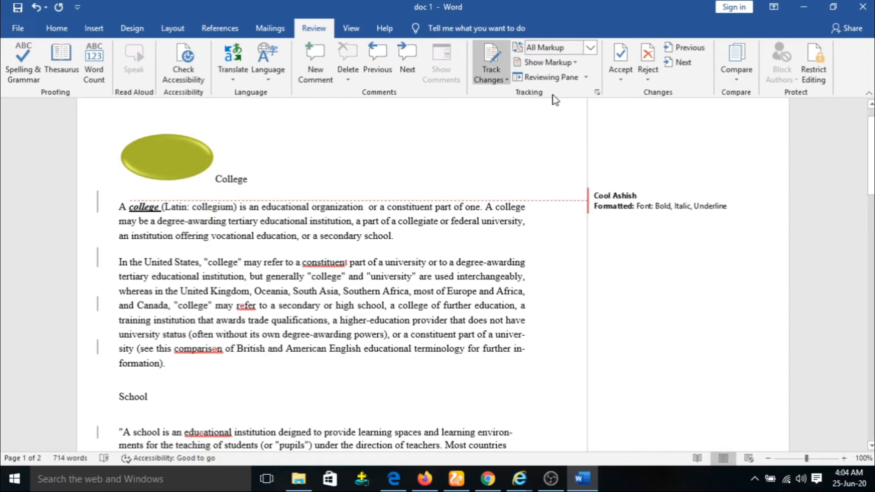
click(560, 63)
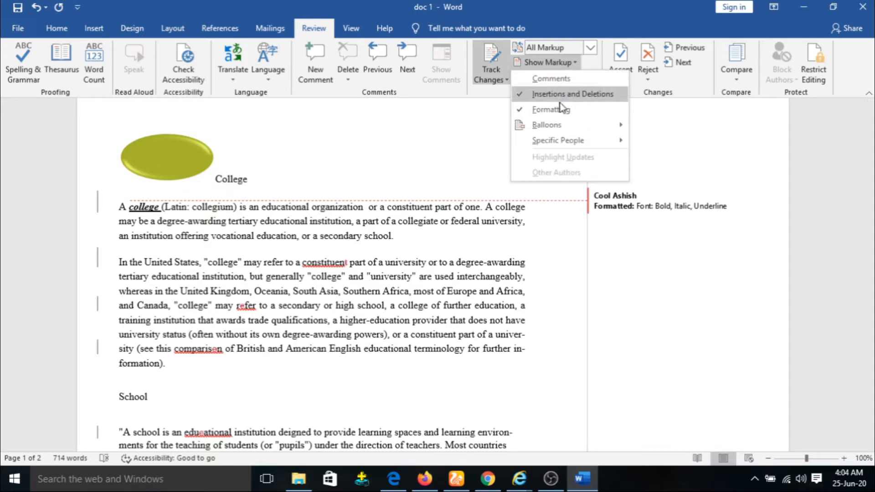
click(552, 79)
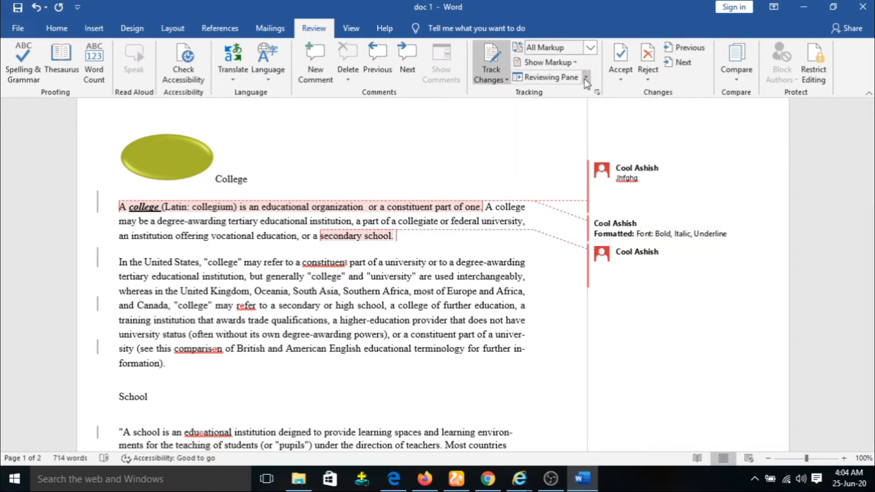
click(572, 63)
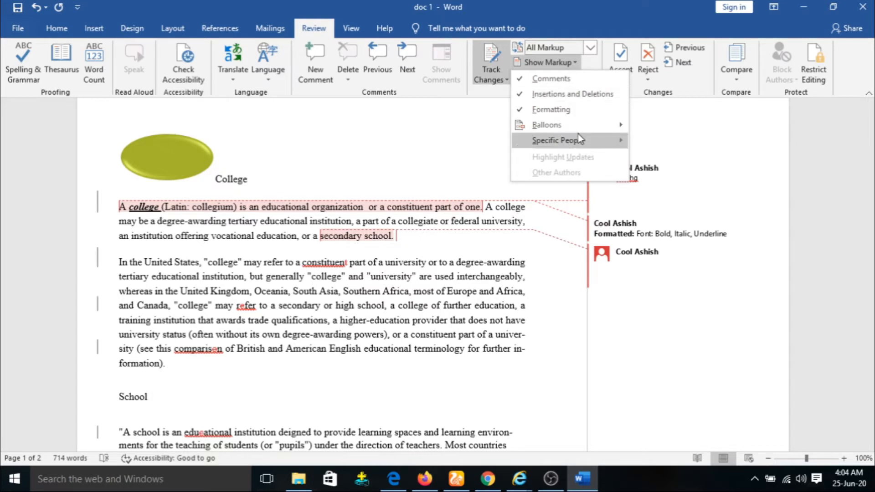
mouse_move(578, 125)
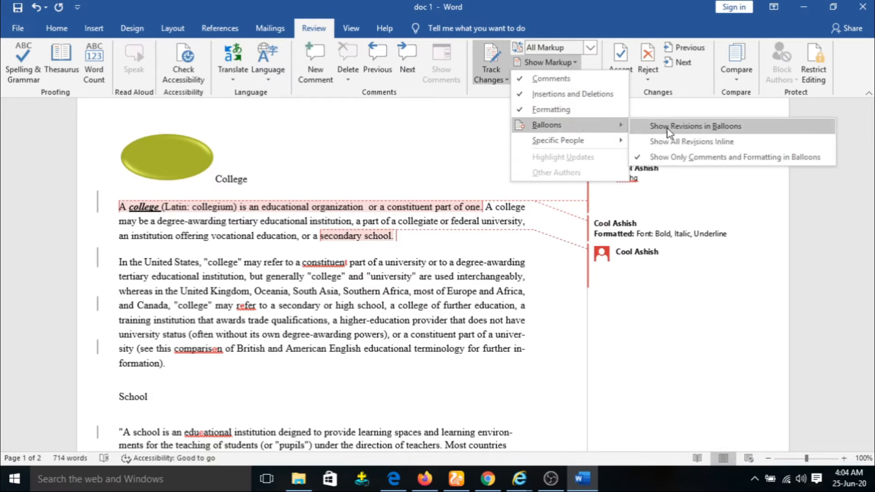
click(687, 131)
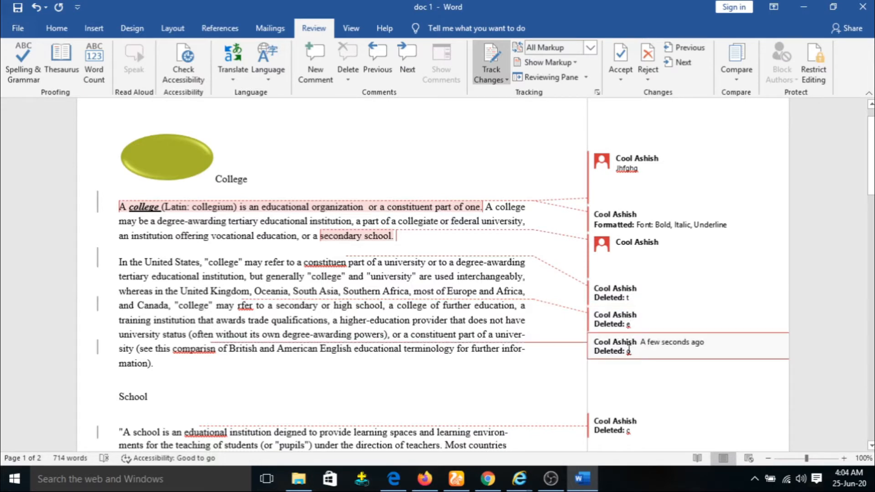
scroll(630, 349, down, 3)
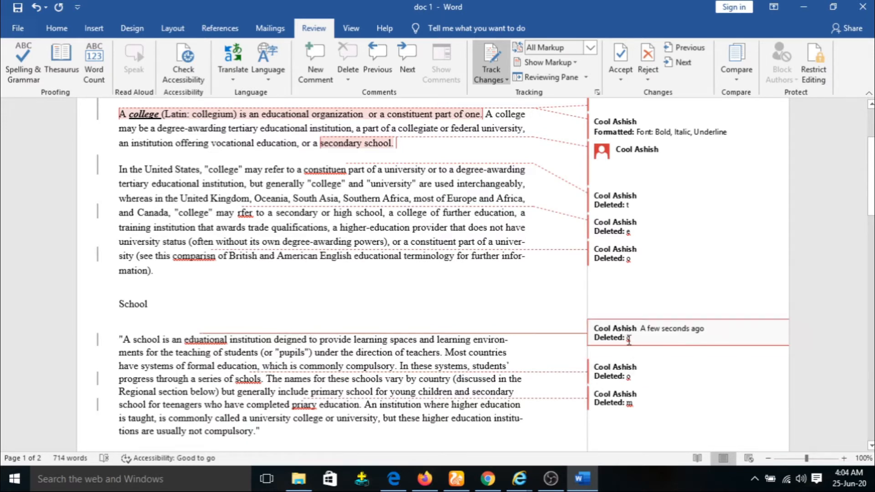
scroll(631, 340, down, 1)
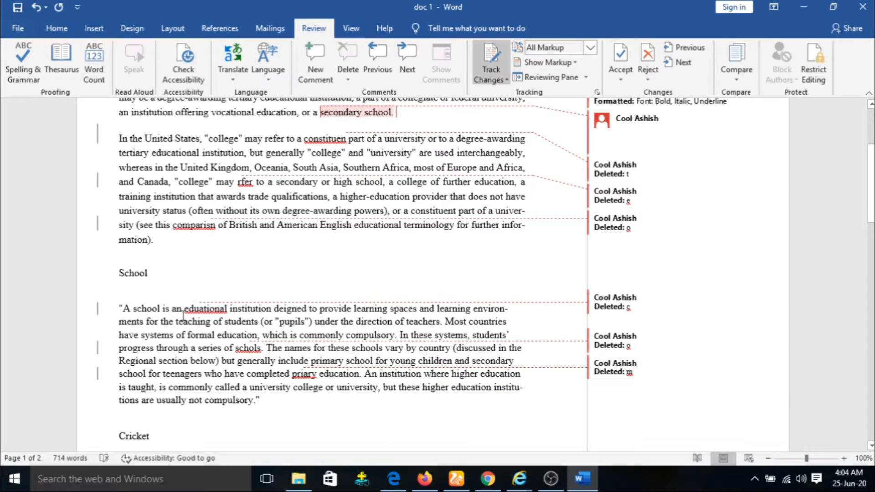
scroll(465, 291, up, 3)
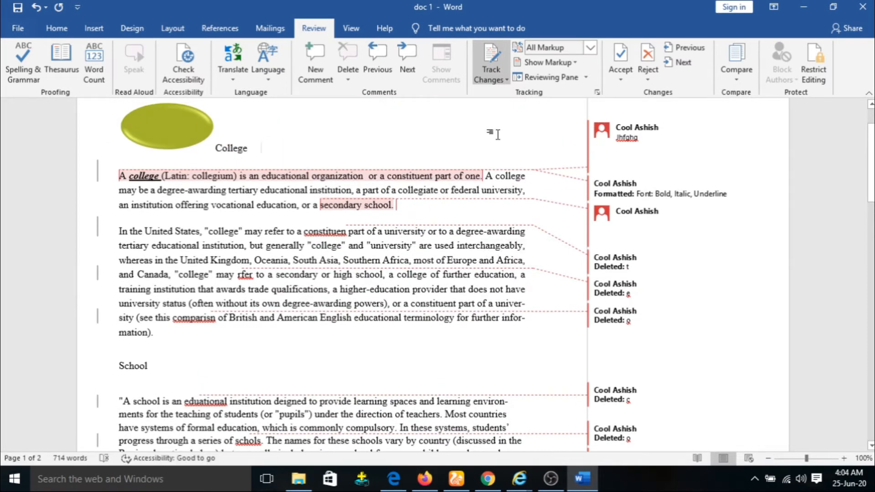
Step: Set Show Markup balloons to Show All Revisions Inline, then close the Specific People list unchanged
click(575, 63)
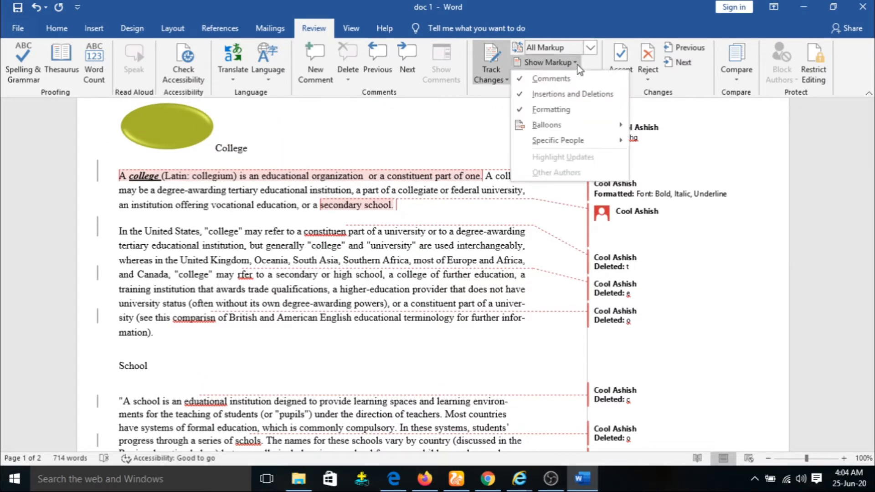
mouse_move(564, 130)
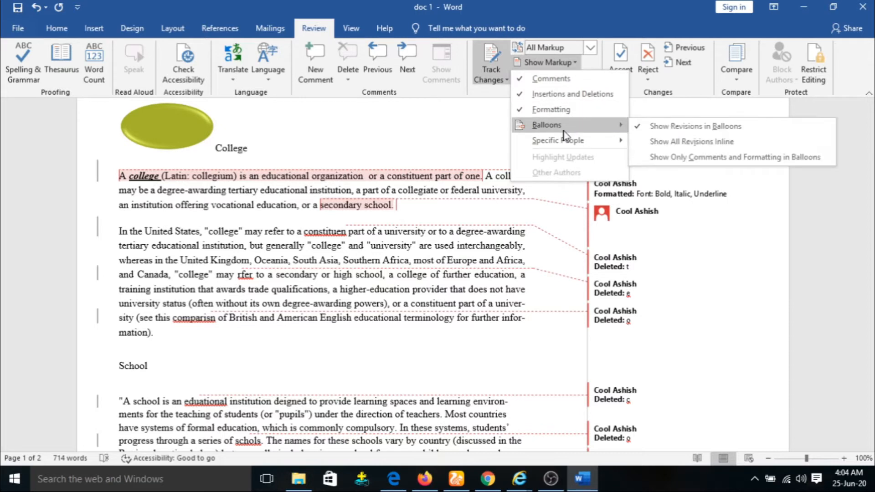
click(674, 145)
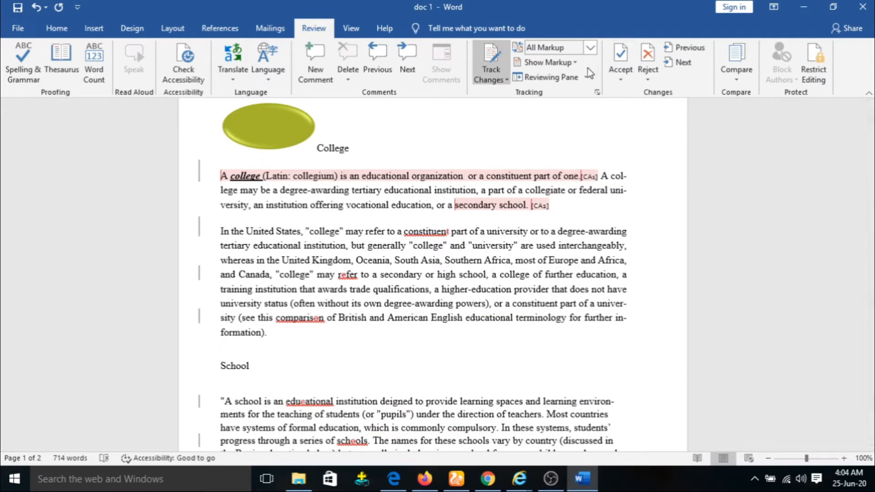
click(573, 65)
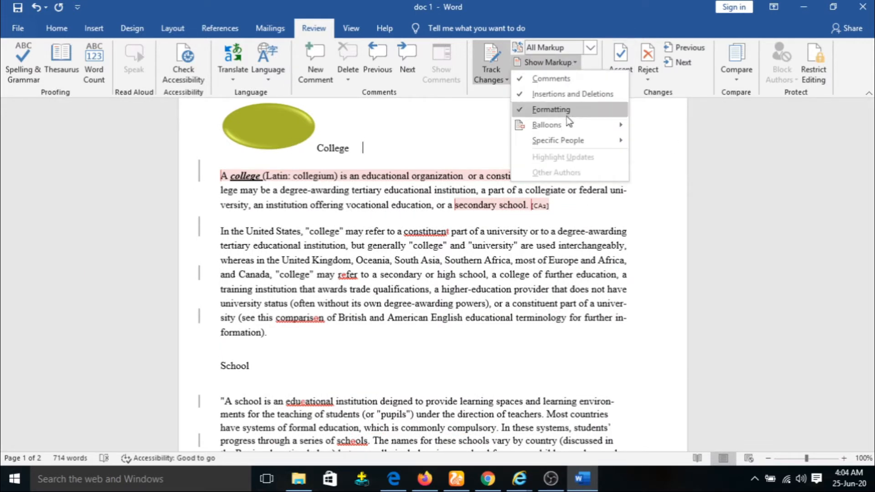
mouse_move(568, 144)
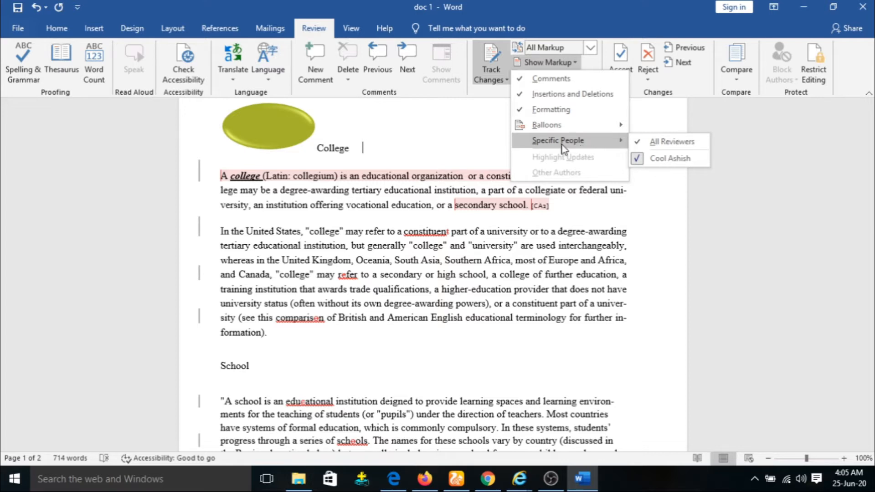
click(677, 232)
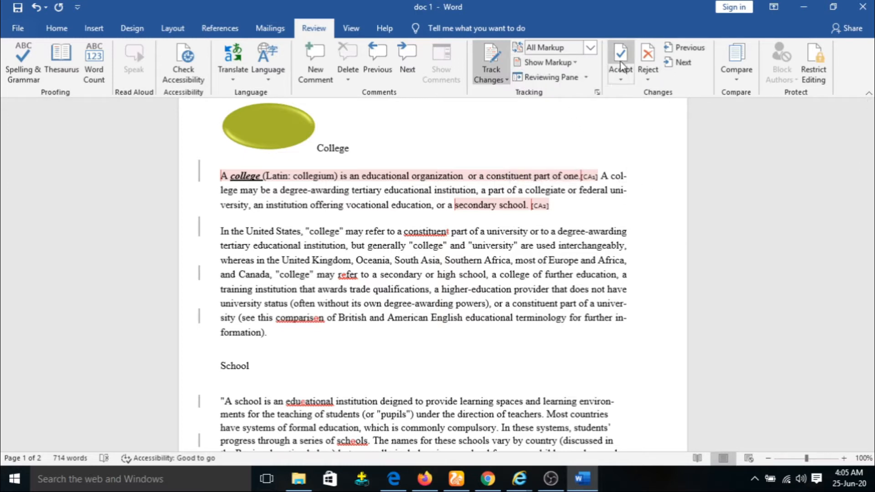
Step: Accept the bold, italic and underline formatting revision on 'college' using the Accept menu options
click(624, 78)
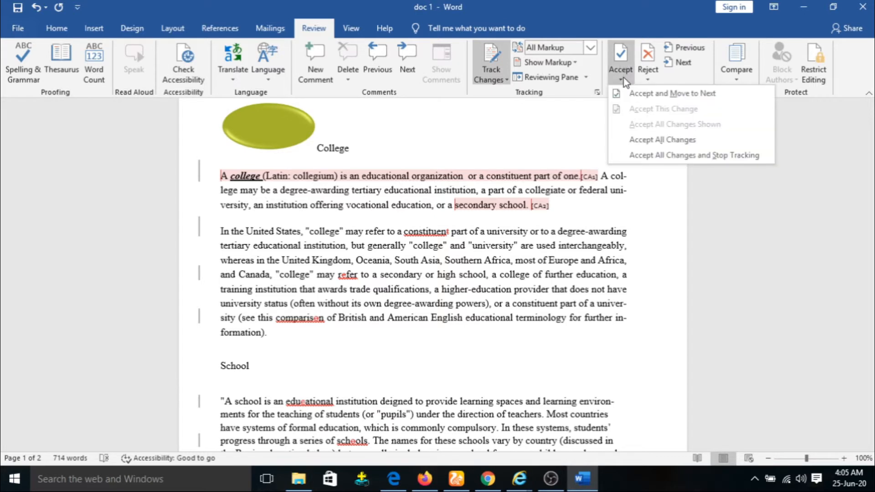
click(653, 95)
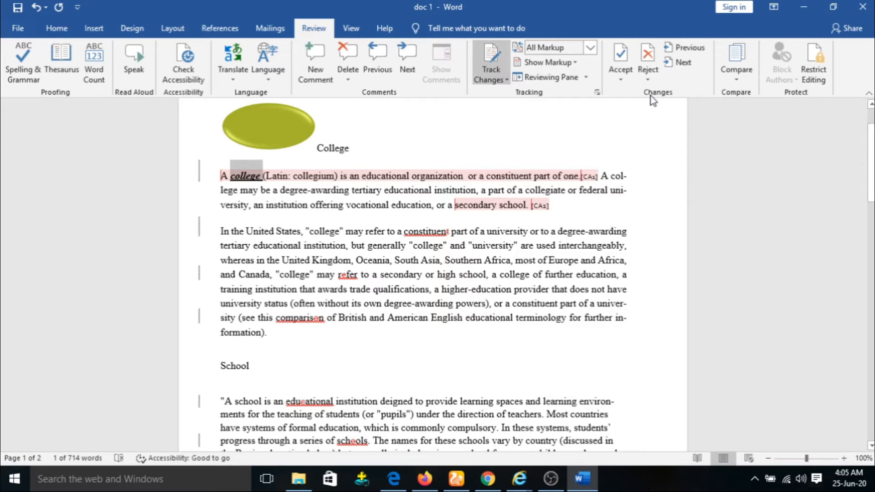
click(624, 76)
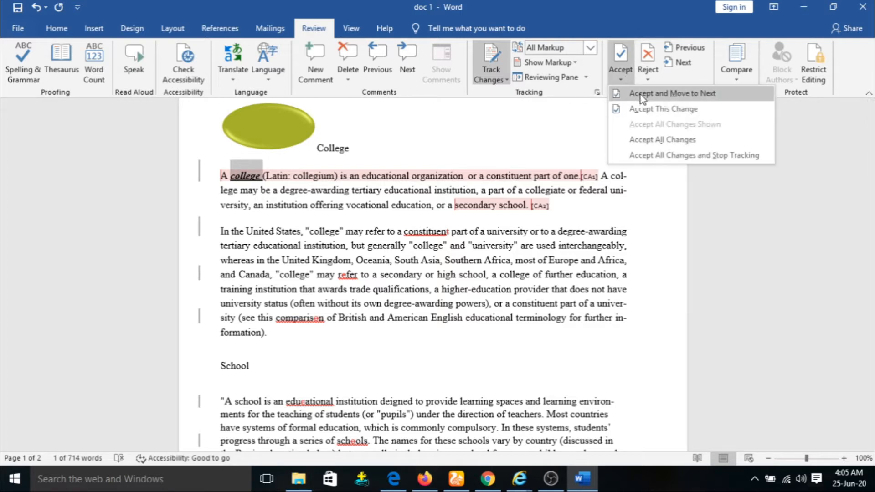
click(649, 111)
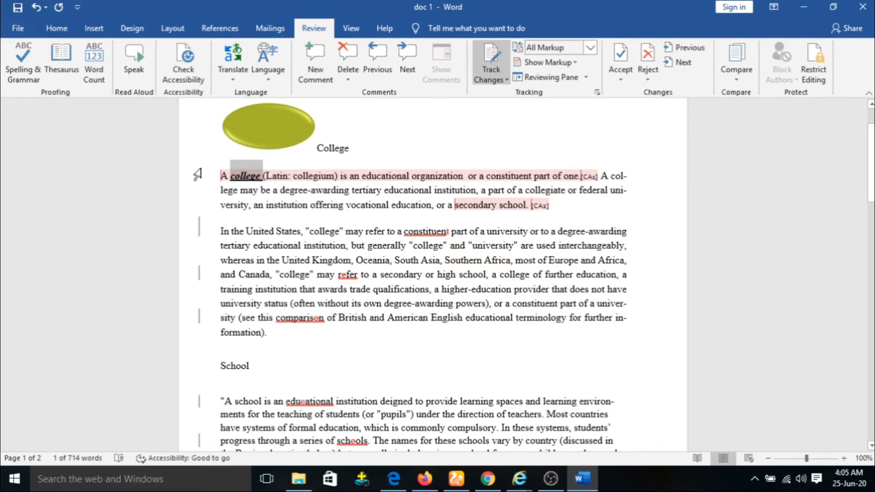
click(621, 73)
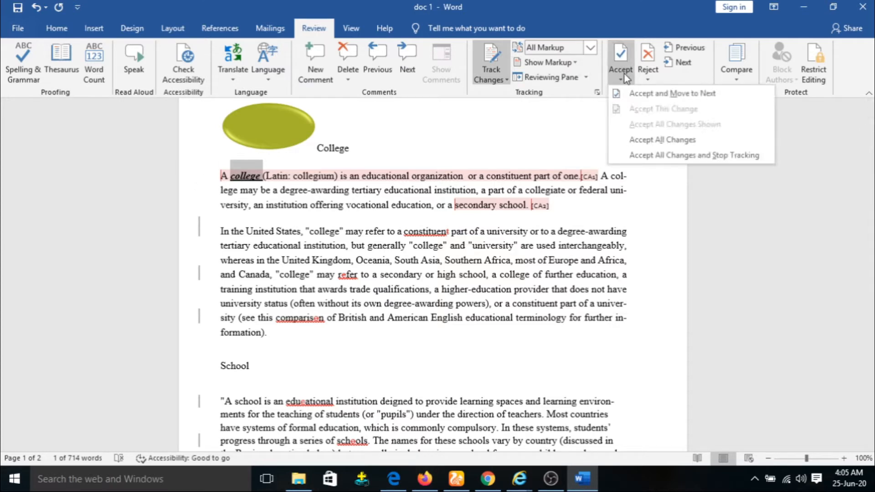
click(657, 94)
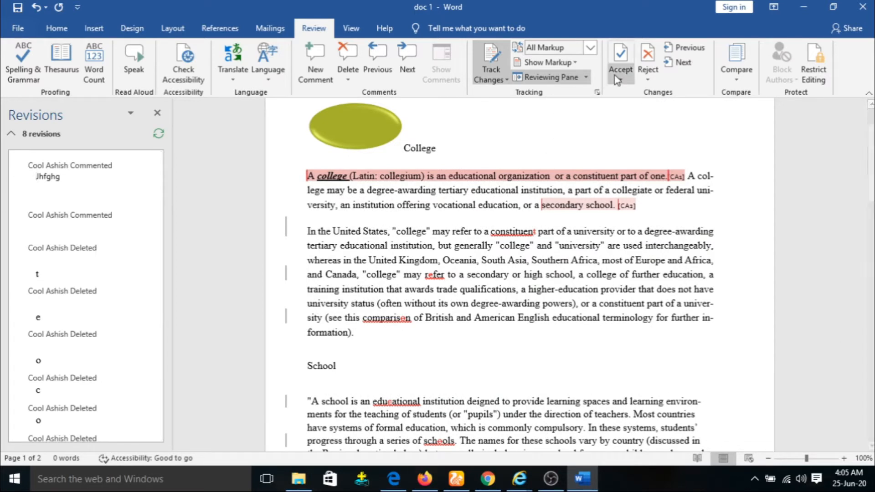
Step: Accept four tracked changes ('constituent', 'refer', 'comparison'), then undo them with Ctrl+Z
click(622, 59)
click(622, 58)
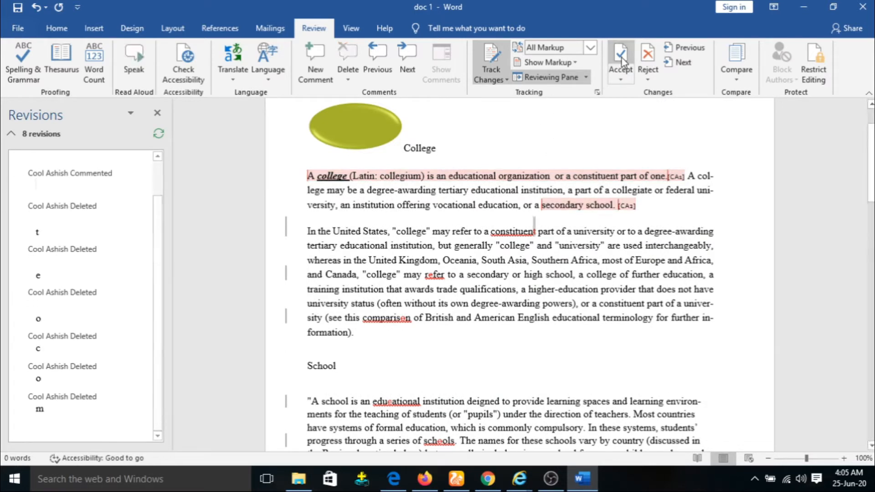
click(622, 58)
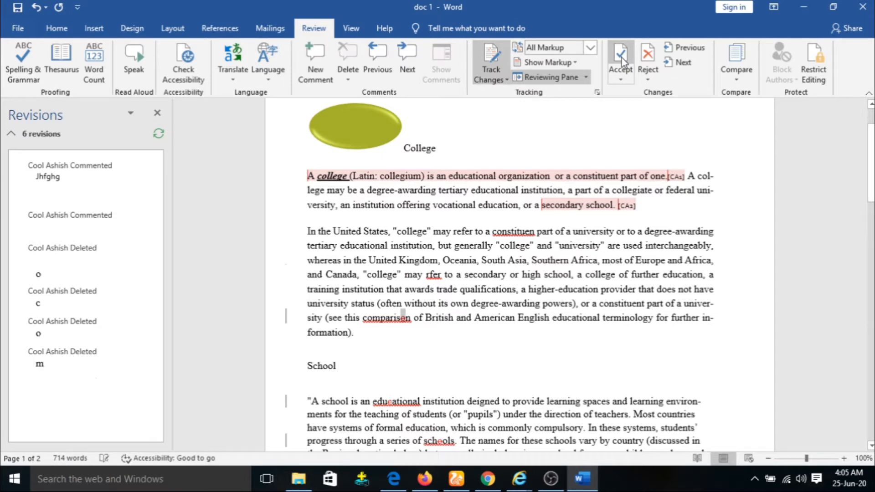
click(622, 58)
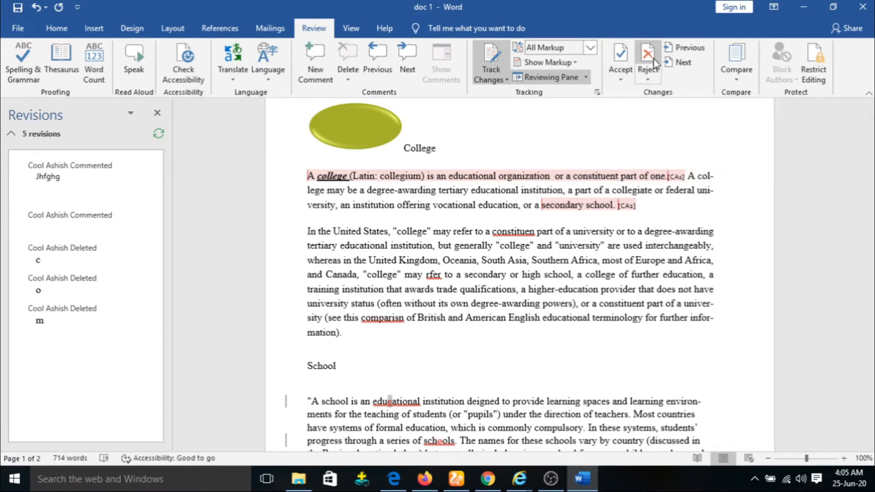
key(ctrl+z)
key(ctrl+z)
key(ctrl+z)
key(ctrl+z)
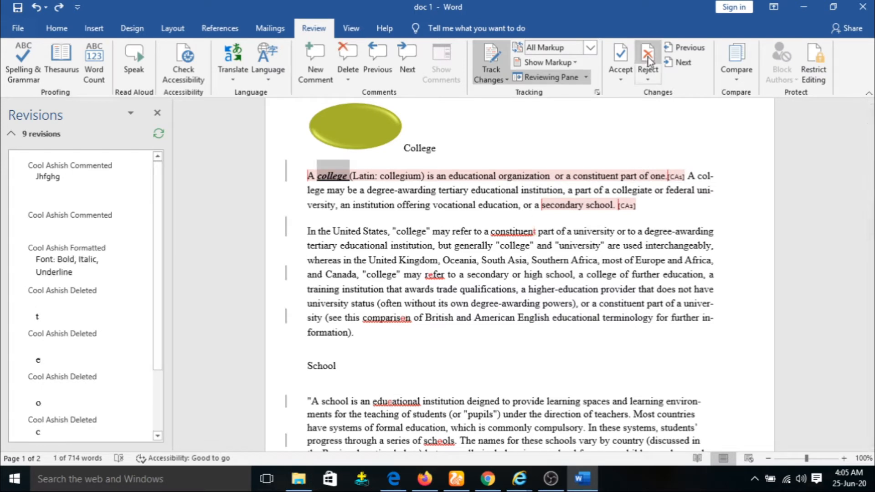
Step: Reject both comments, the 'college' formatting and every tracked deletion through 'primary', then dismiss the message
click(649, 62)
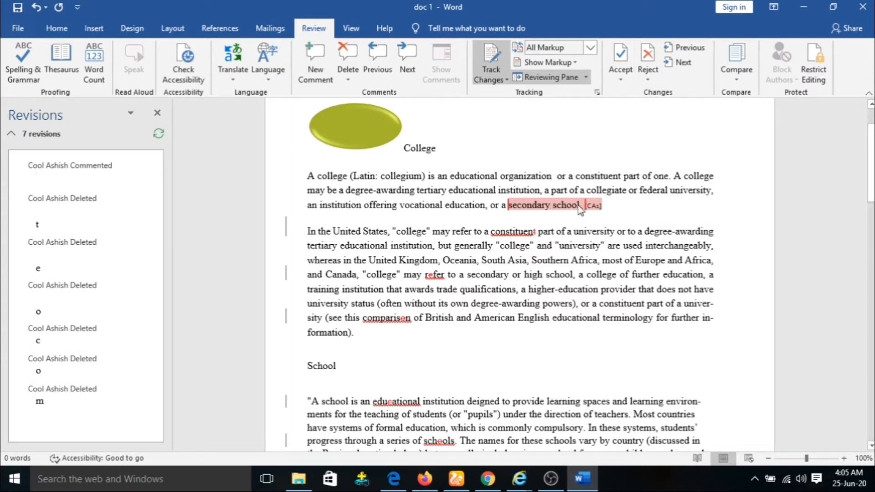
click(649, 59)
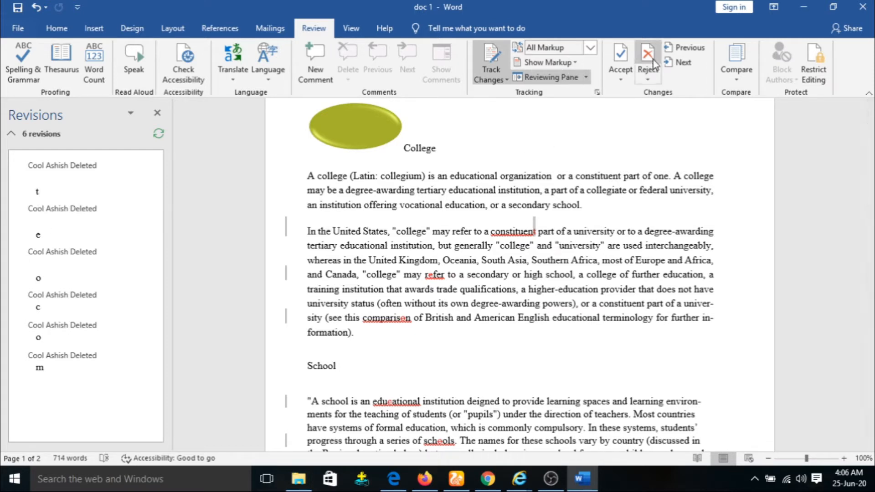
click(642, 76)
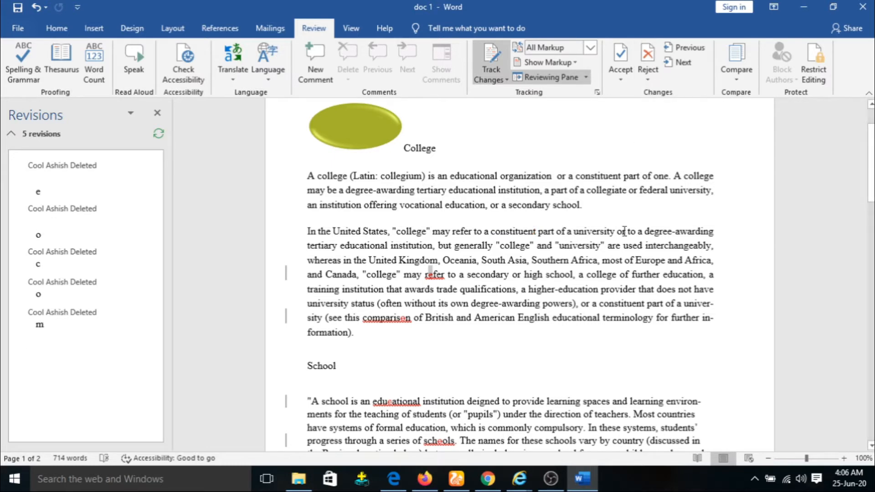
click(652, 55)
click(652, 55)
click(652, 56)
click(652, 56)
click(652, 55)
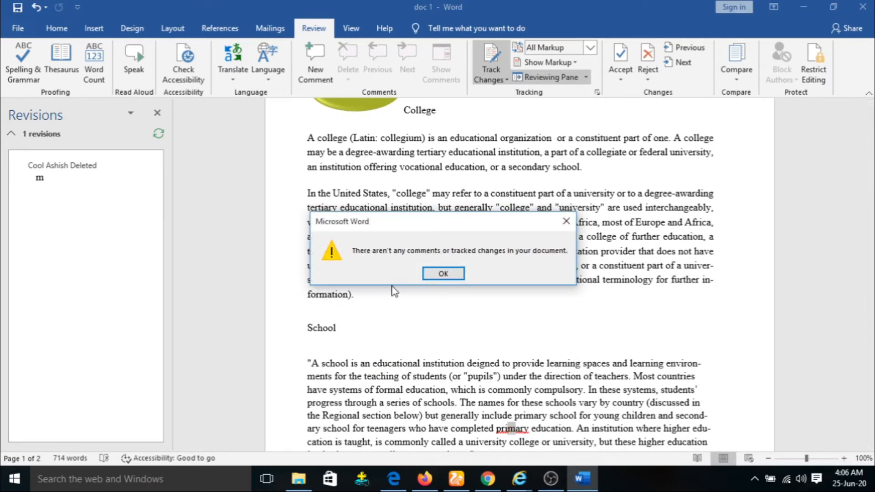
click(444, 274)
click(648, 65)
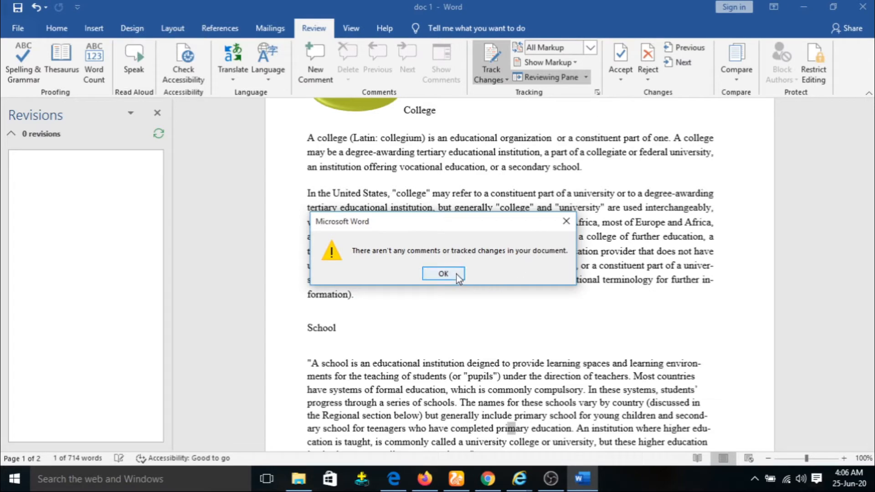
Step: Dismiss the no-tracked-changes message and confirm no earlier revisions remain
click(457, 275)
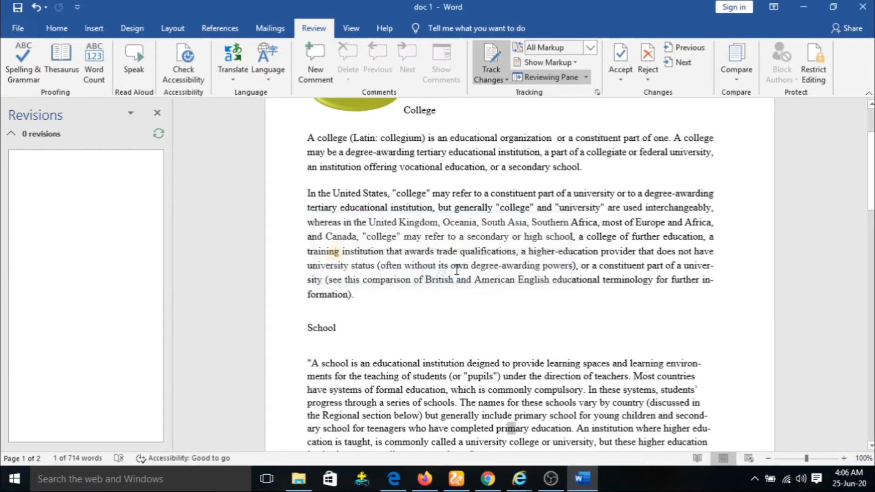
scroll(513, 288, down, 2)
scroll(512, 340, up, 4)
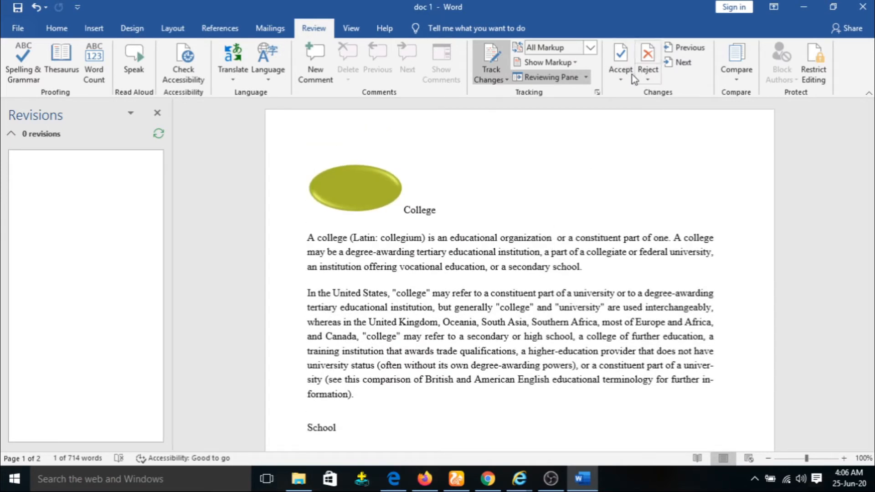
click(685, 48)
click(449, 273)
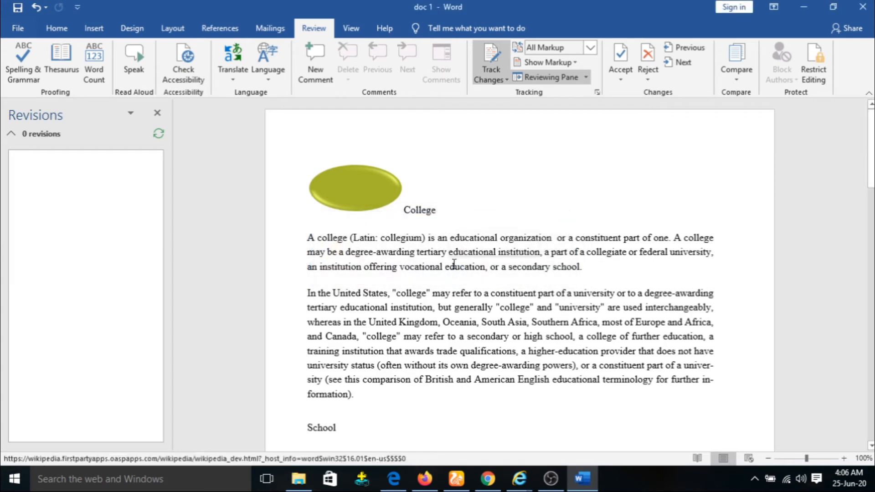
Step: Delete the 'u' in 'educational' and the 'a' in 'may' as tracked deletions
key(BackSpace)
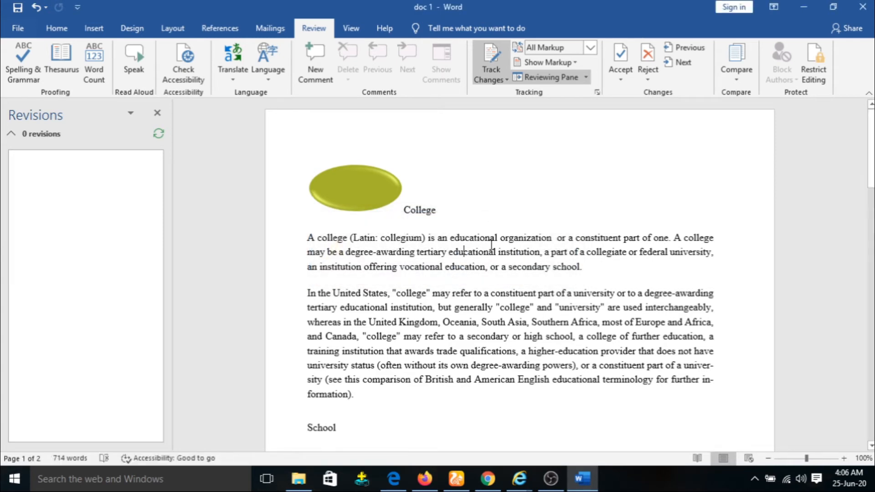
click(445, 293)
key(BackSpace)
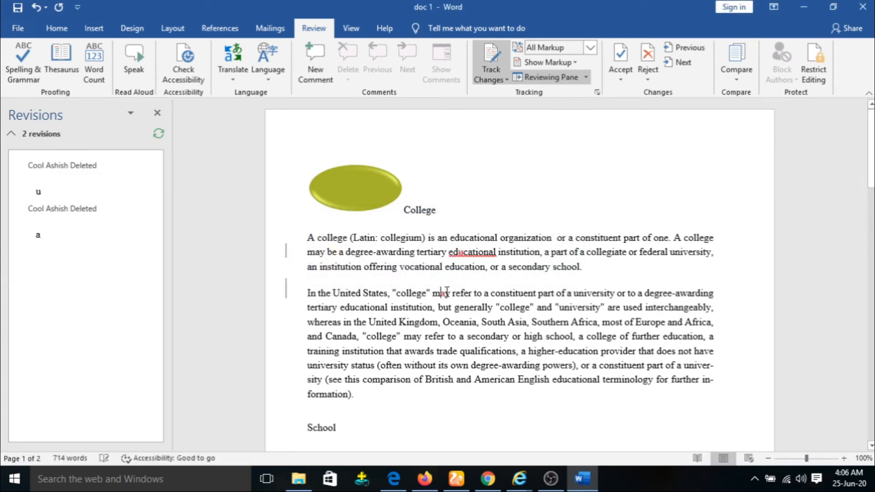
click(683, 47)
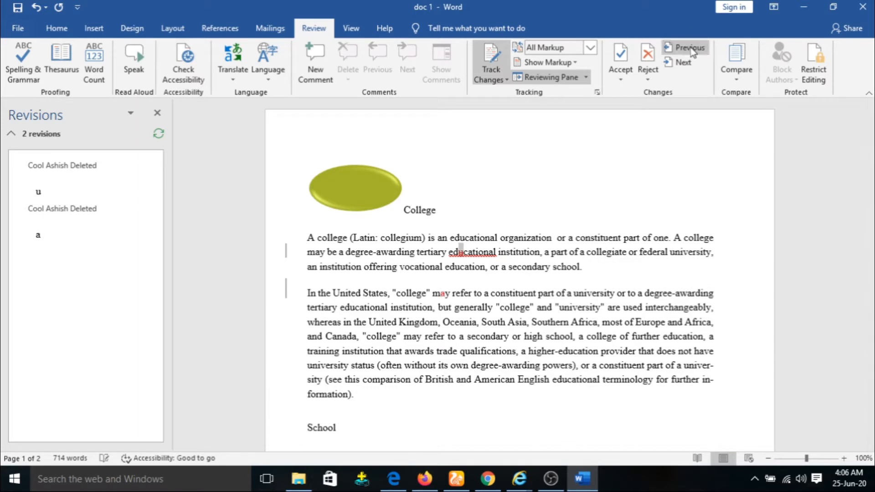
click(690, 62)
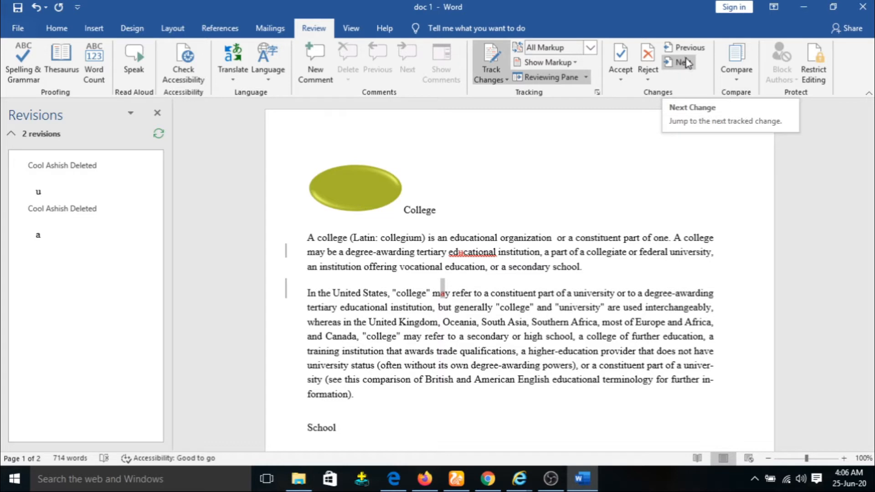
Step: Reject both remaining tracked deletions and close the Revisions pane
click(651, 67)
click(652, 67)
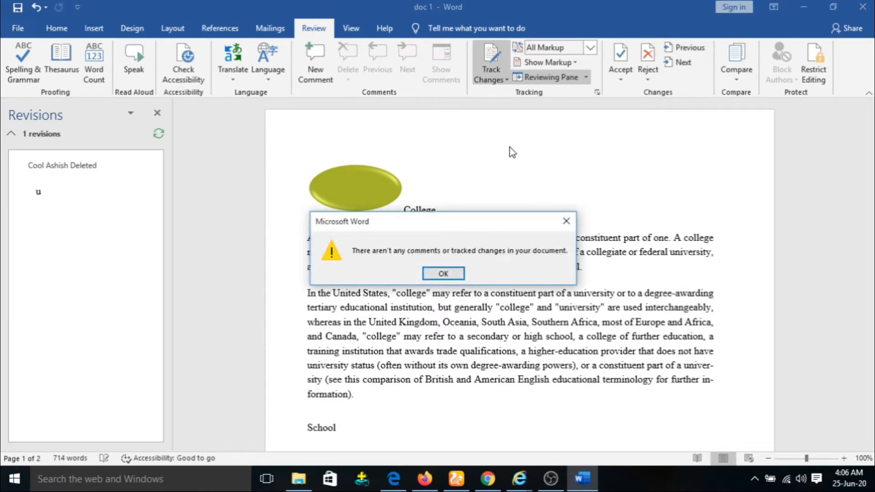
click(443, 274)
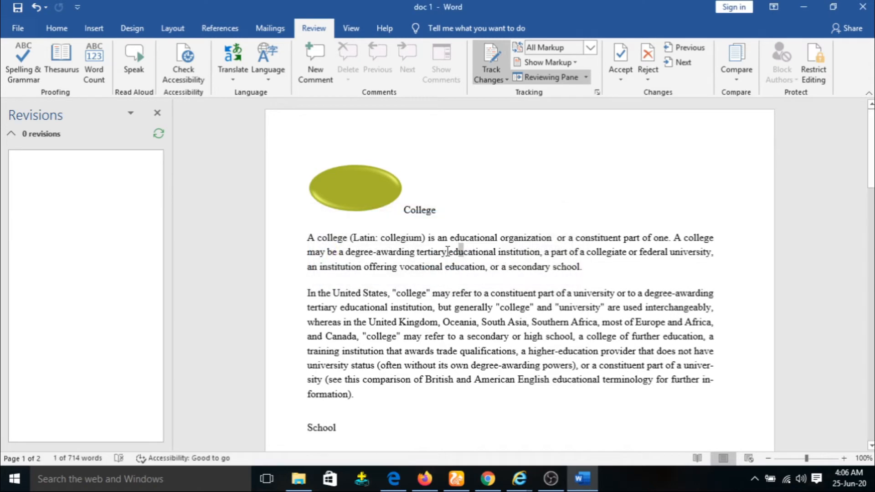
click(157, 112)
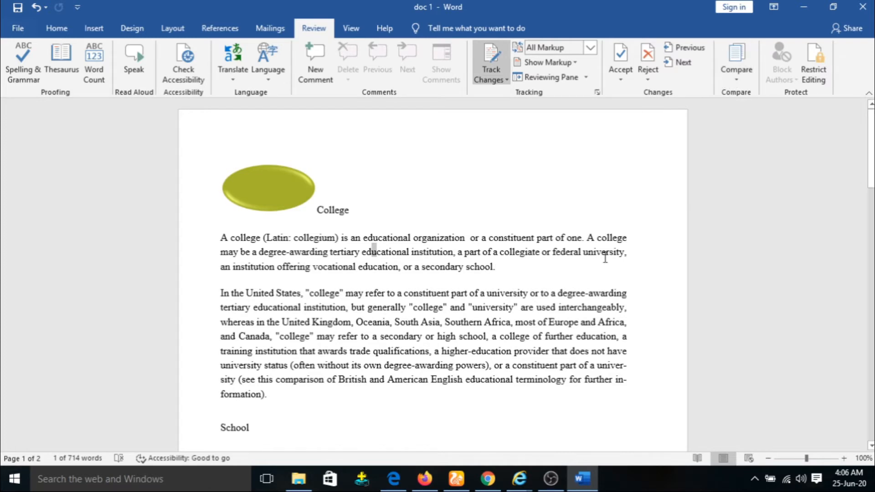
Step: Paste the whole School paragraph into a new blank document
scroll(552, 379, down, 5)
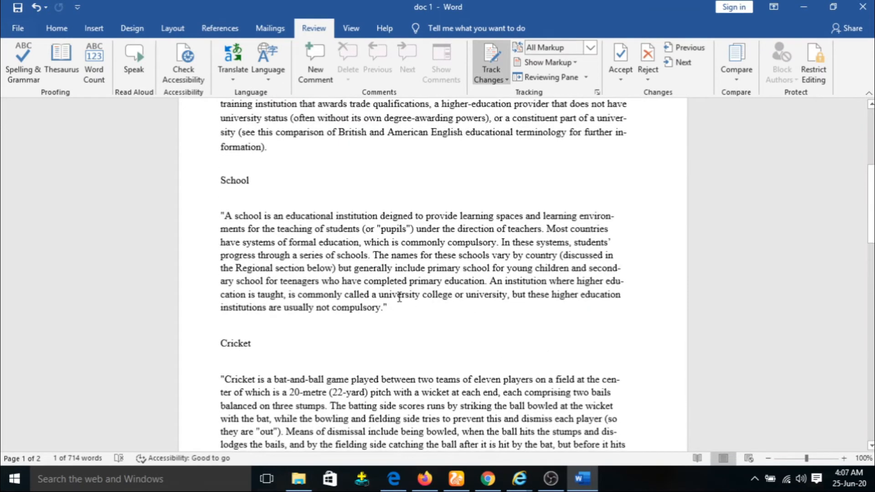
drag(399, 319, 182, 220)
key(ctrl+c)
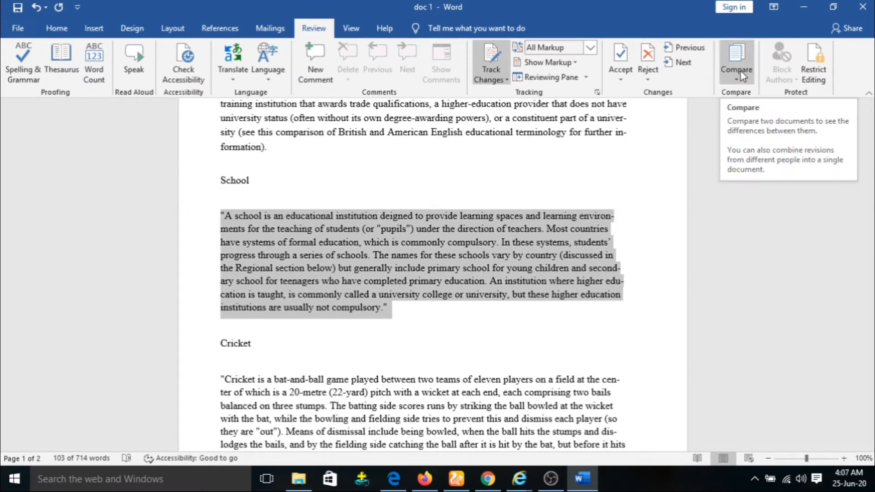
key(ctrl+n)
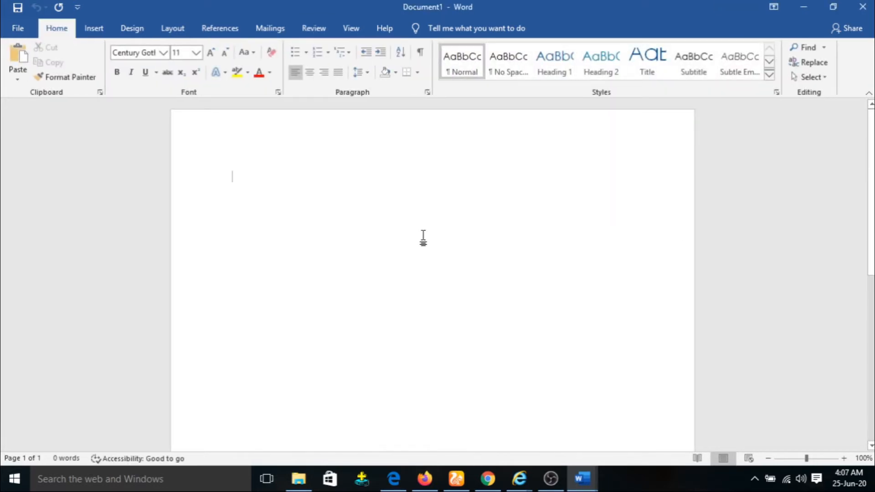
key(ctrl+v)
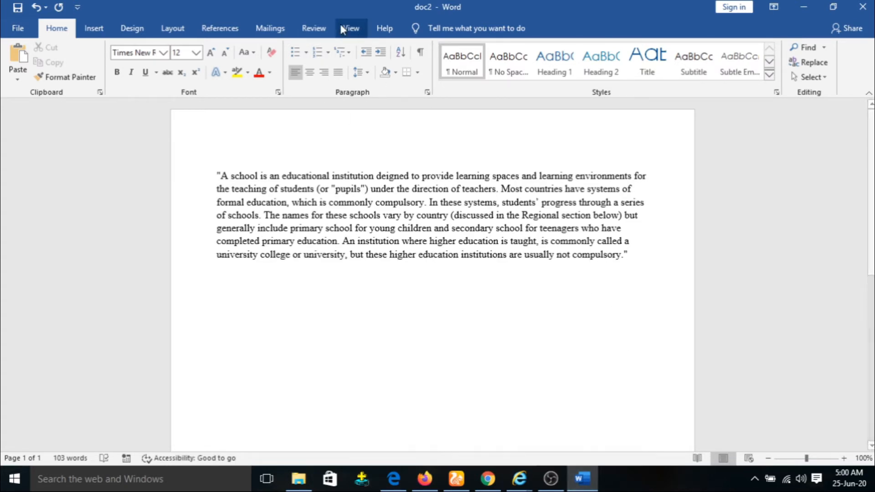
Step: Close the new document, saving it as doc2, and reopen doc 1 from the desktop
click(313, 27)
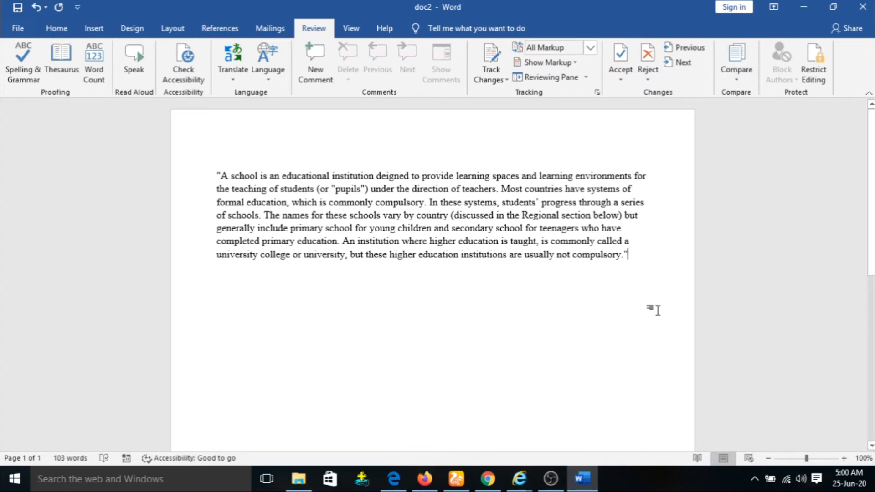
click(866, 5)
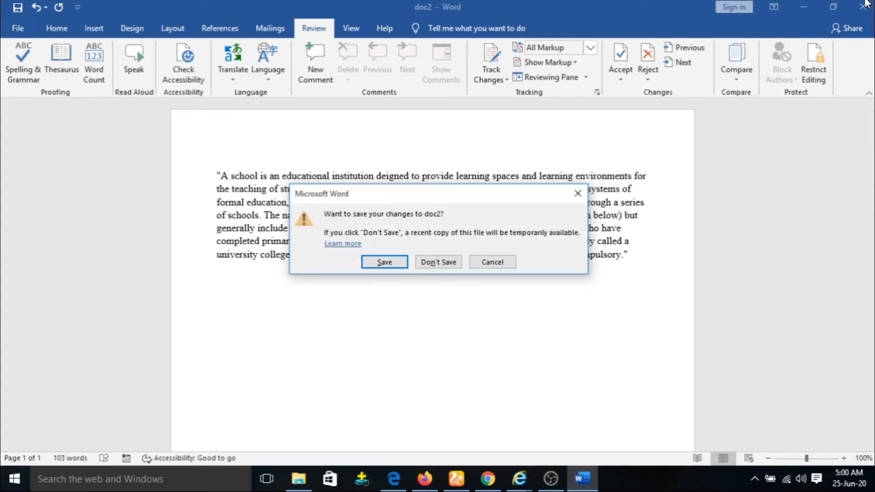
click(385, 262)
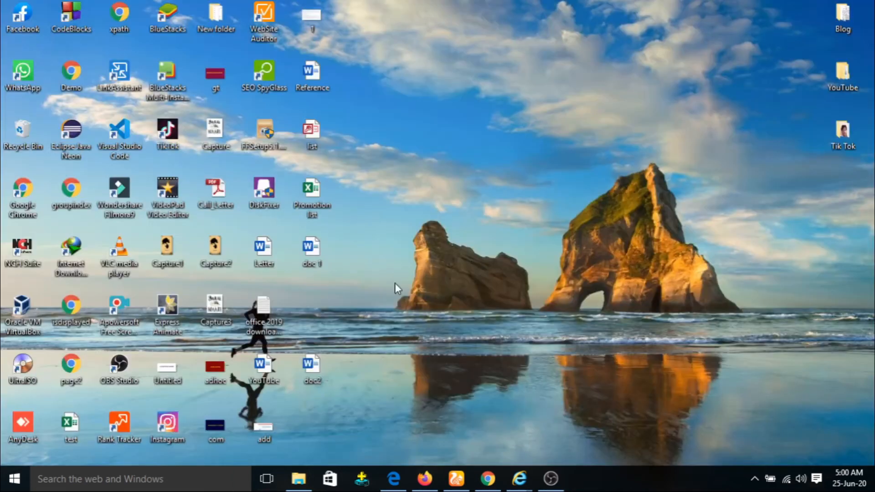
double_click(317, 249)
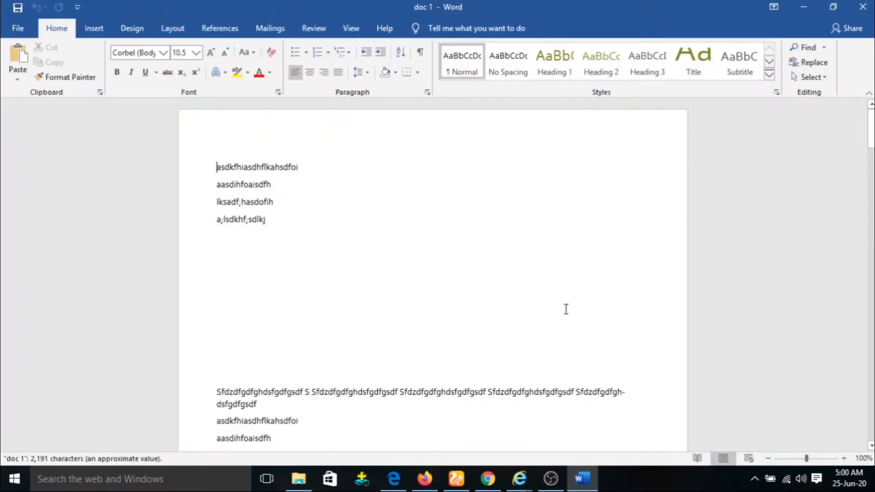
Step: Remove doc 1's empty paragraphs, look over the Compare options, then minimize Word
click(278, 368)
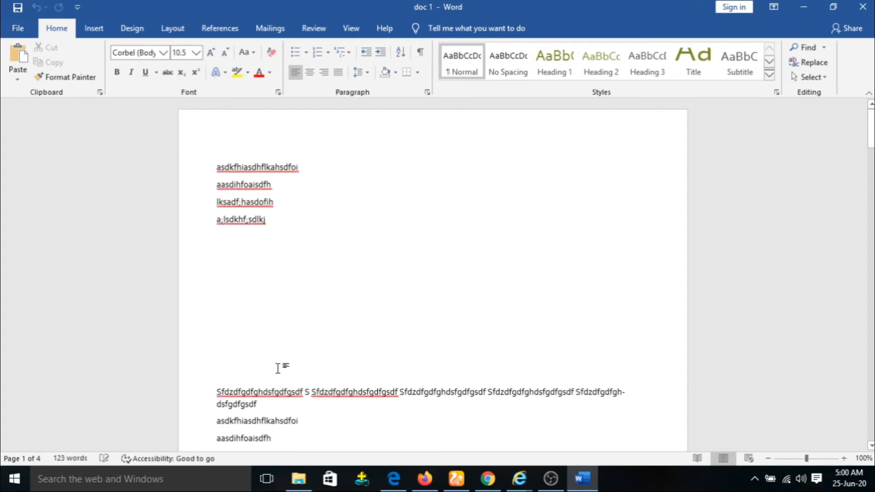
key(BackSpace)
key(BackSpace)
key(BackSpace)
key(BackSpace)
key(BackSpace)
key(BackSpace)
key(BackSpace)
key(BackSpace)
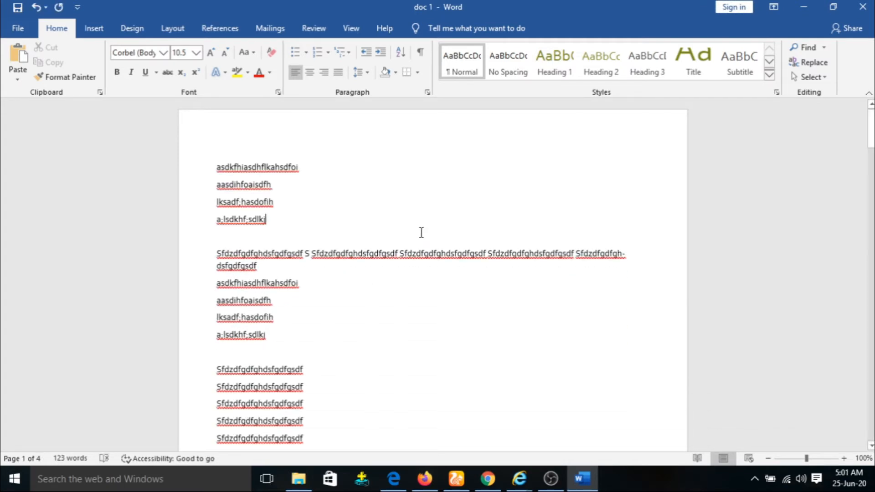
click(326, 29)
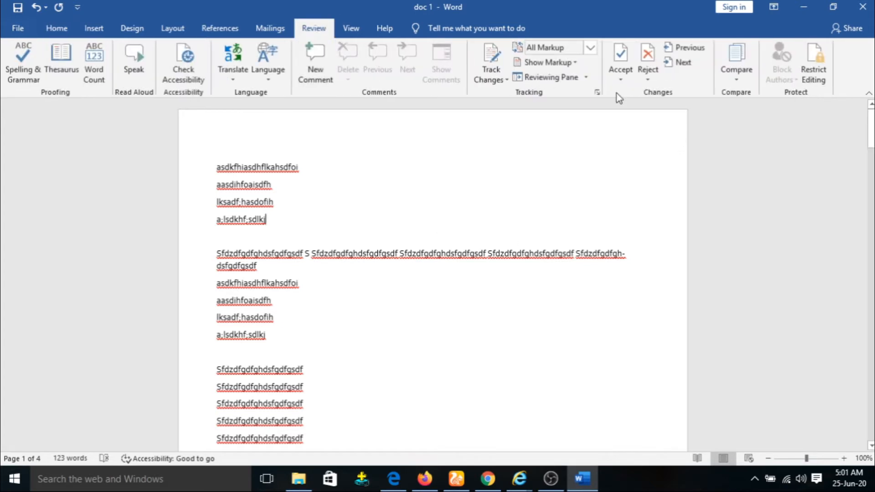
click(746, 80)
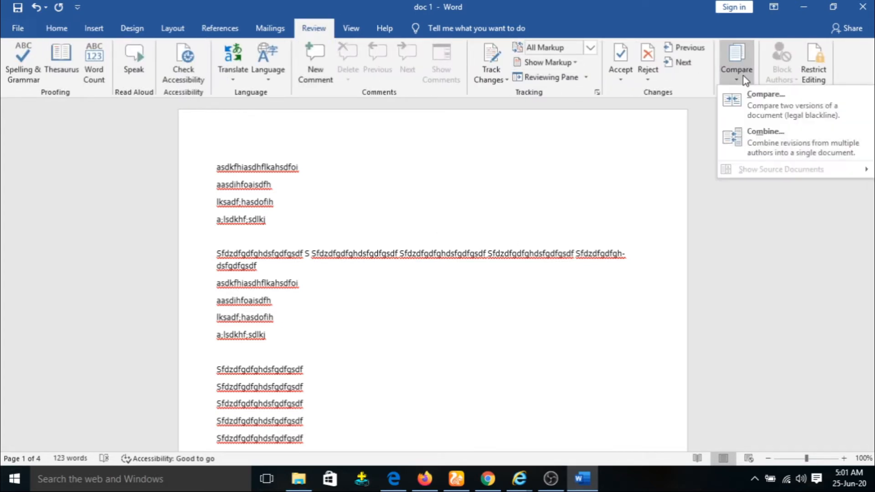
scroll(525, 205, down, 2)
scroll(497, 237, down, 8)
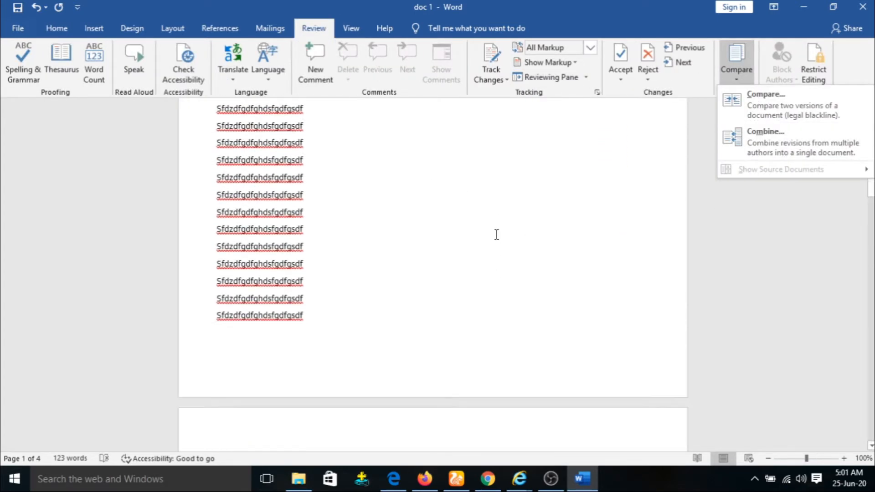
scroll(492, 234, down, 10)
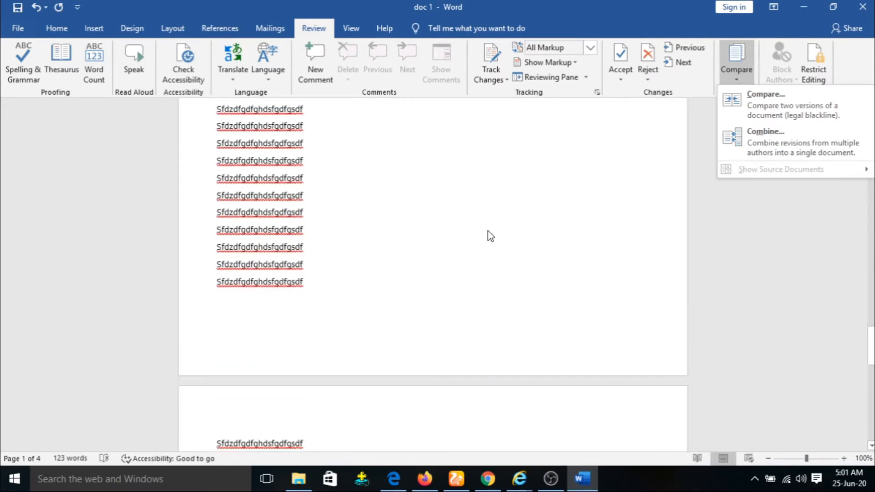
scroll(491, 183, up, 10)
scroll(493, 184, up, 10)
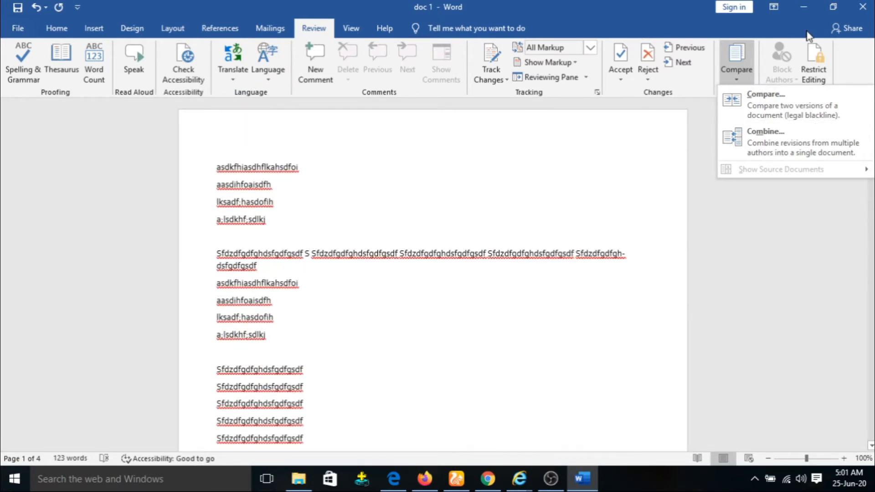
click(806, 7)
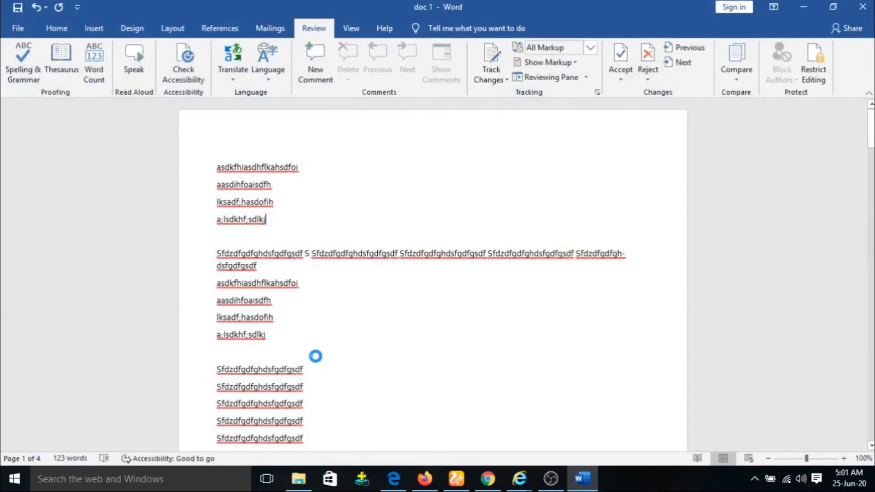
Step: Paste doc 1's first four typed lines into doc2 below the School paragraph
click(351, 274)
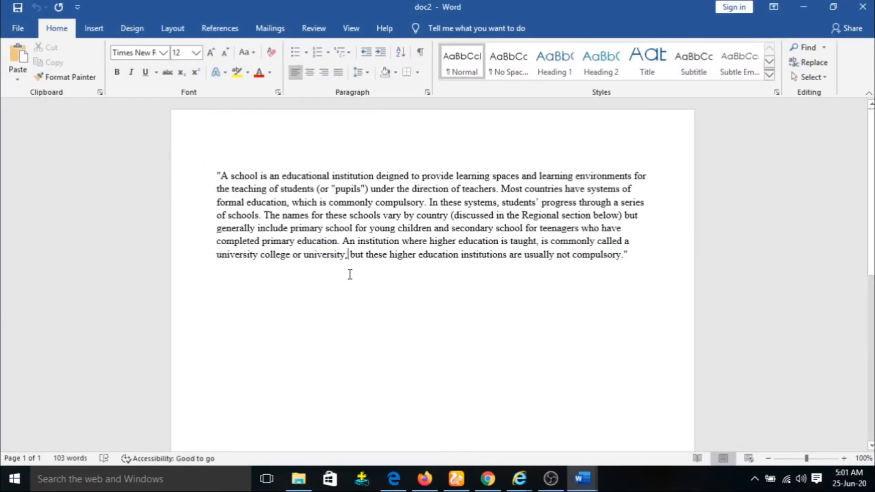
click(649, 256)
key(Return)
key(Return)
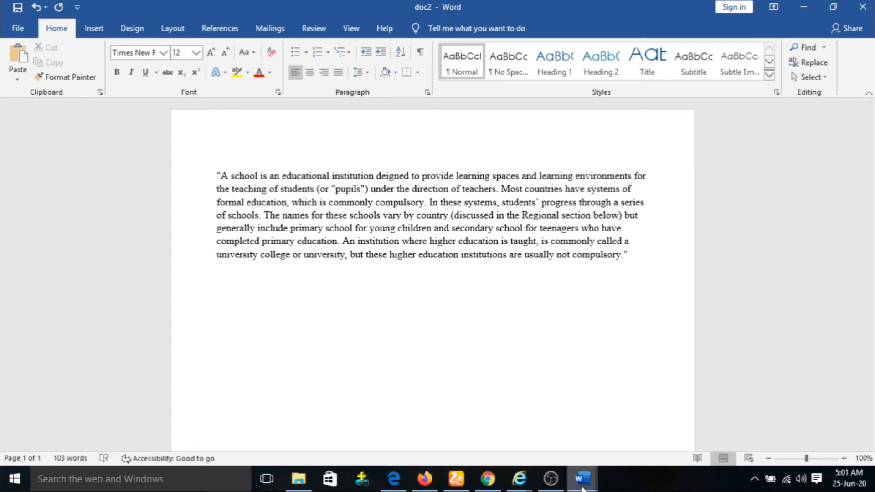
mouse_move(583, 479)
click(526, 453)
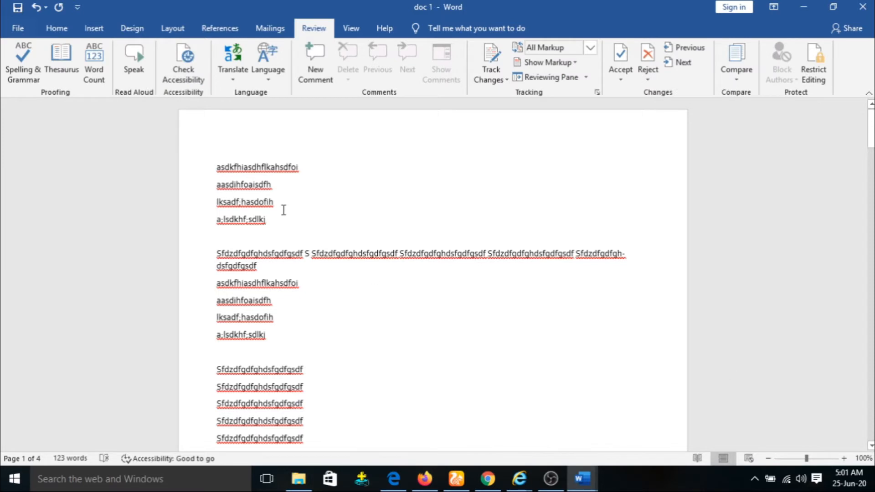
drag(271, 221, 2, 96)
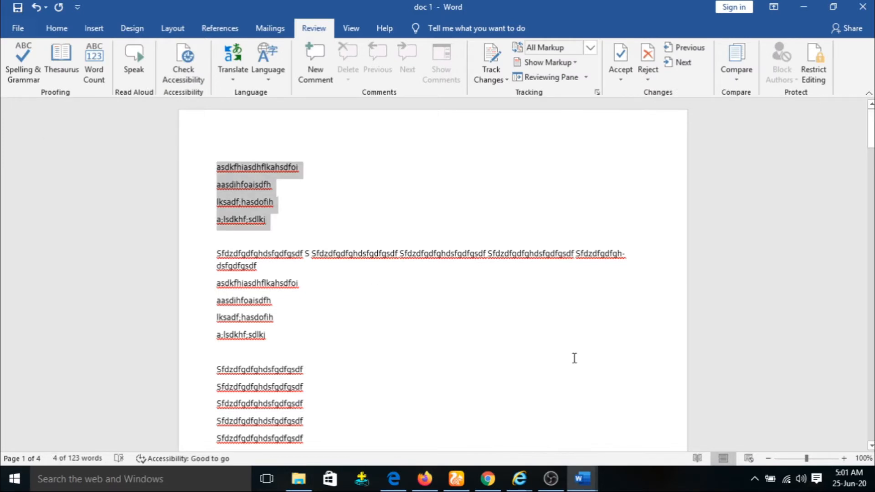
mouse_move(584, 487)
click(623, 422)
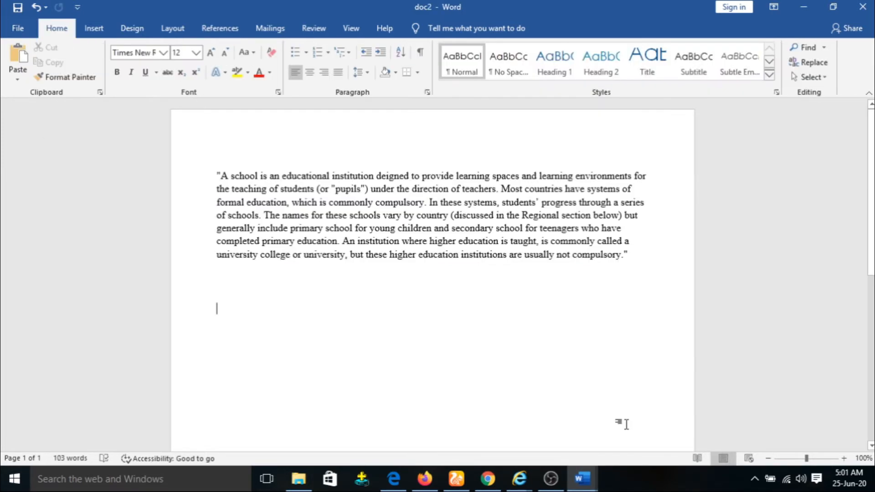
text(asdkfhiasdhflkahsdfoi gasdihfoaisdfh lksadf;hasdofih a;lsdkhf;sdlkj)
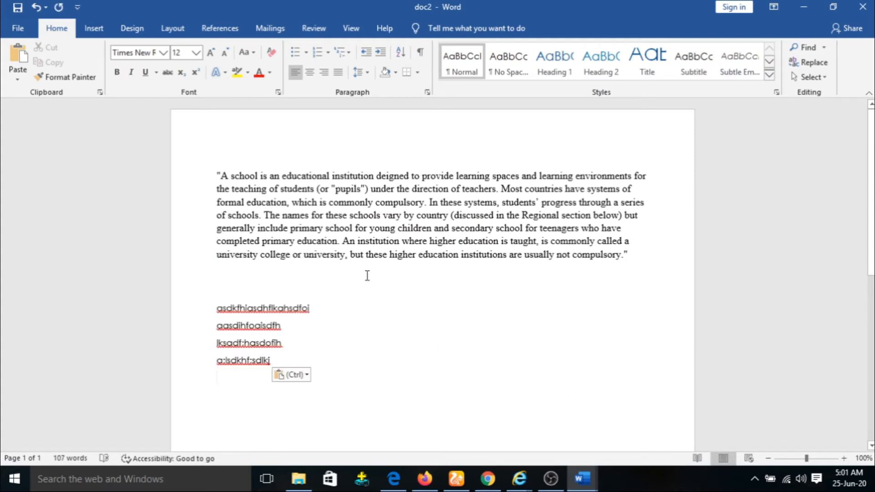
Step: Ignore the spelling flags on the first two pasted gibberish lines
drag(295, 360, 200, 300)
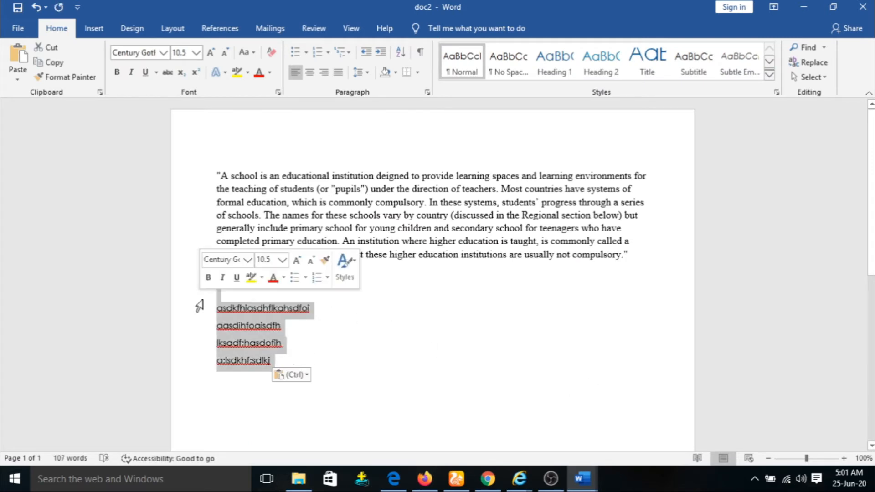
right_click(263, 306)
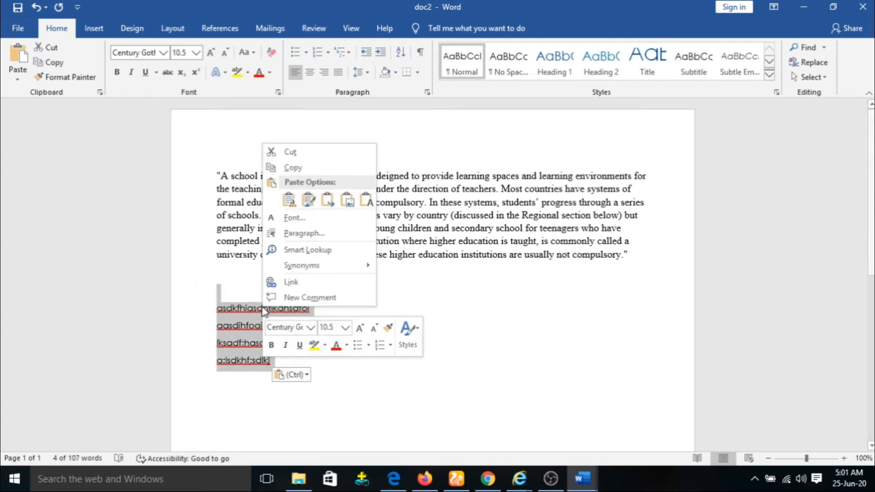
key(Escape)
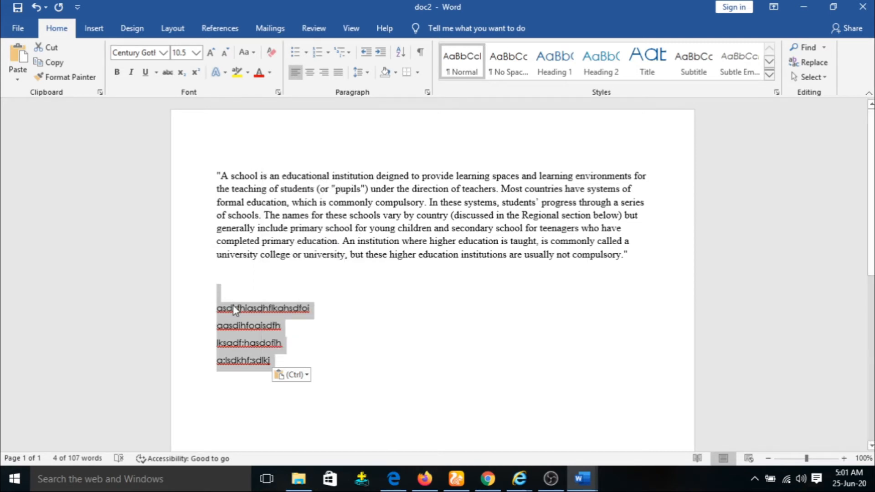
right_click(234, 306)
key(Escape)
click(240, 311)
right_click(242, 314)
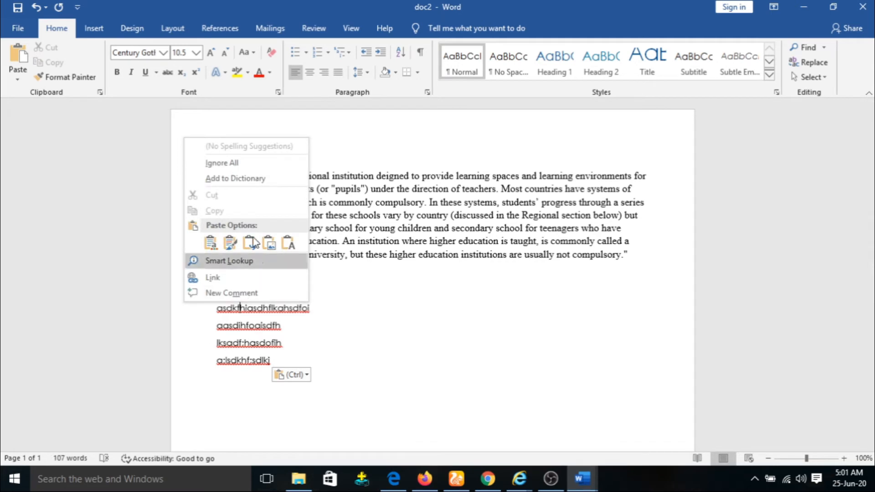
click(257, 160)
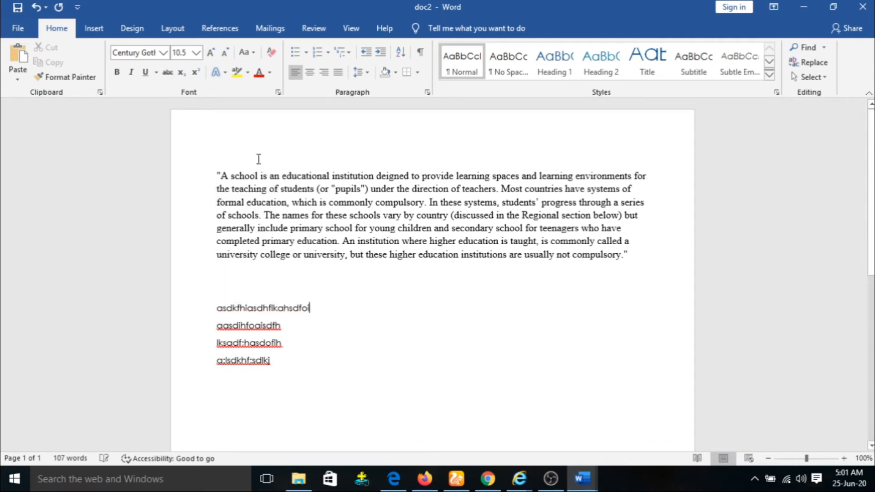
right_click(254, 326)
click(214, 180)
Step: Clear the third and fourth lines' flags with Ignore and Add to Dictionary
right_click(272, 343)
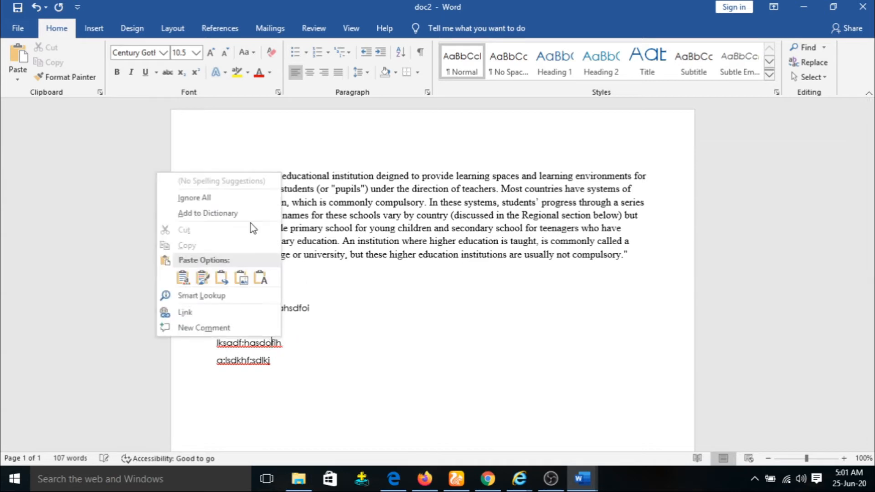
click(246, 213)
right_click(261, 345)
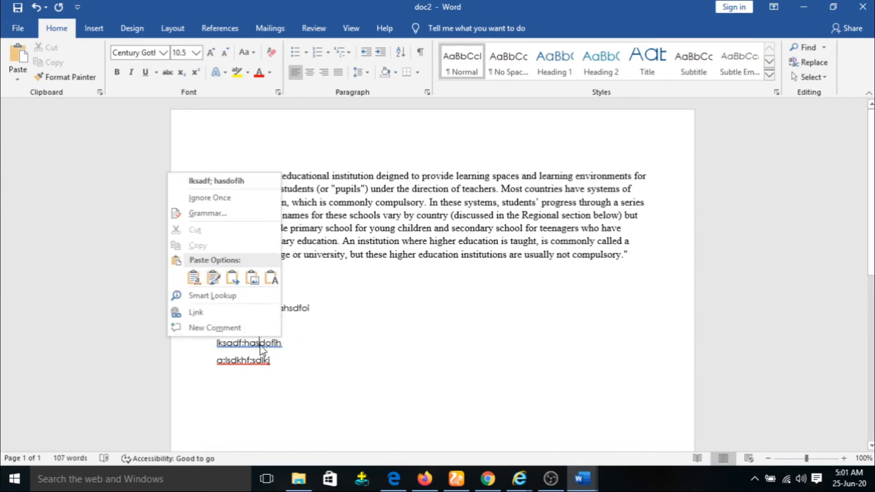
click(250, 196)
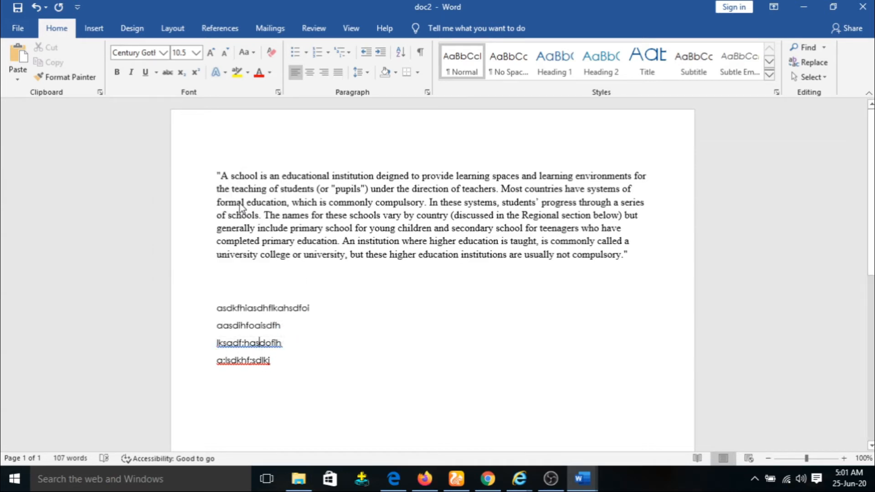
right_click(264, 360)
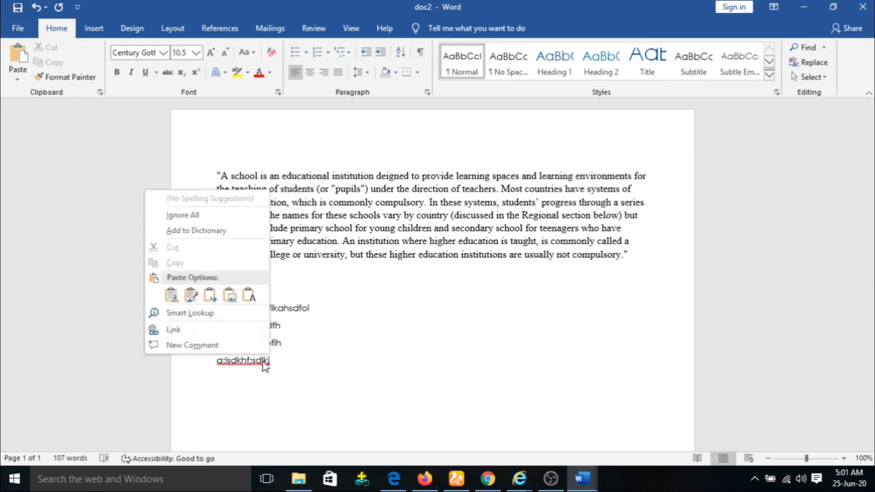
click(221, 231)
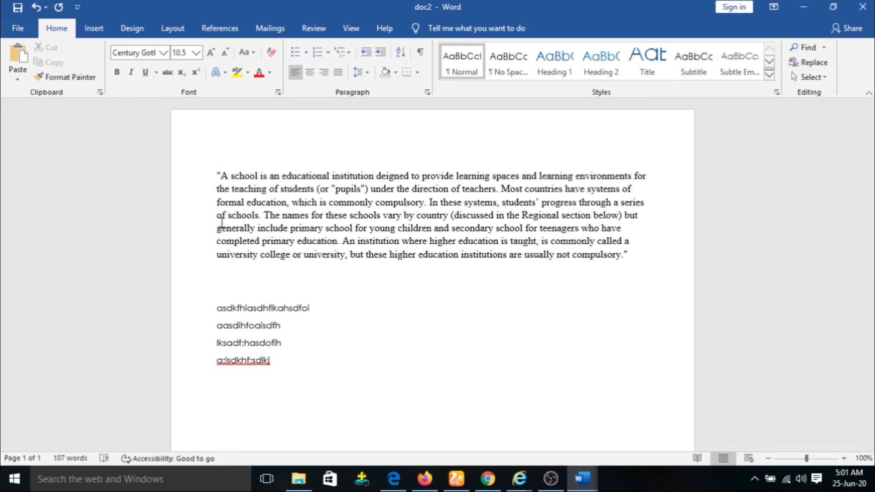
right_click(236, 369)
click(220, 215)
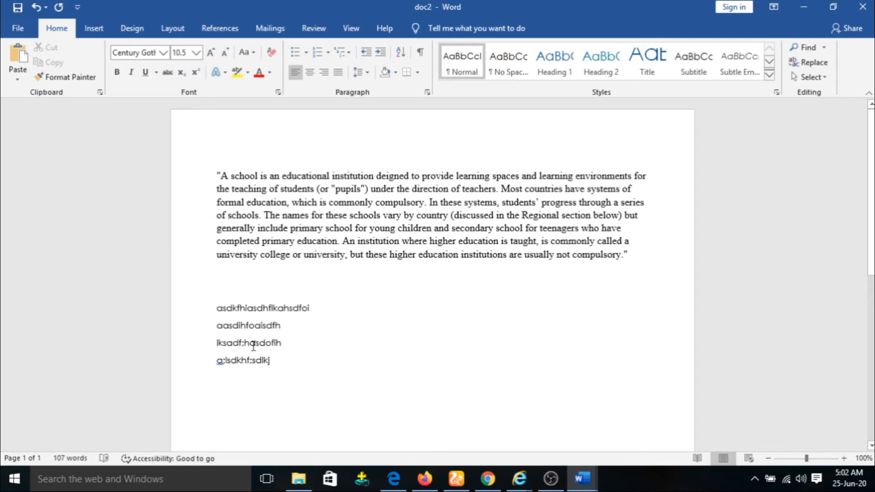
right_click(222, 365)
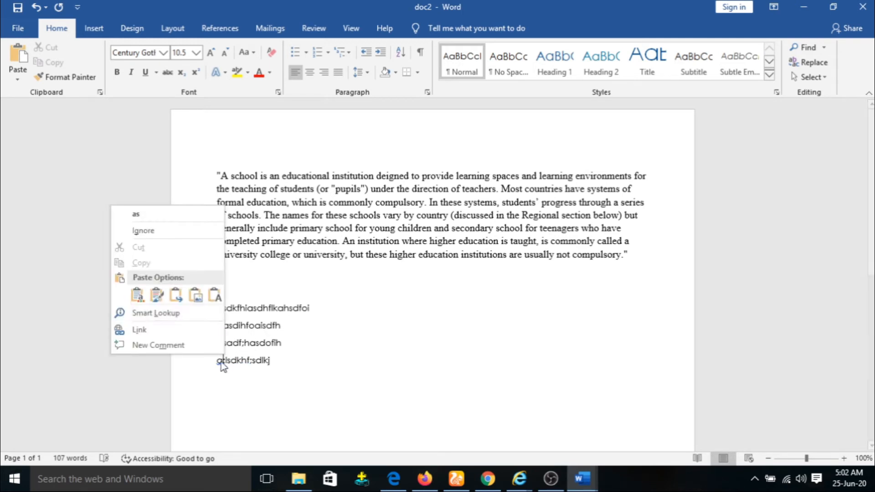
click(173, 232)
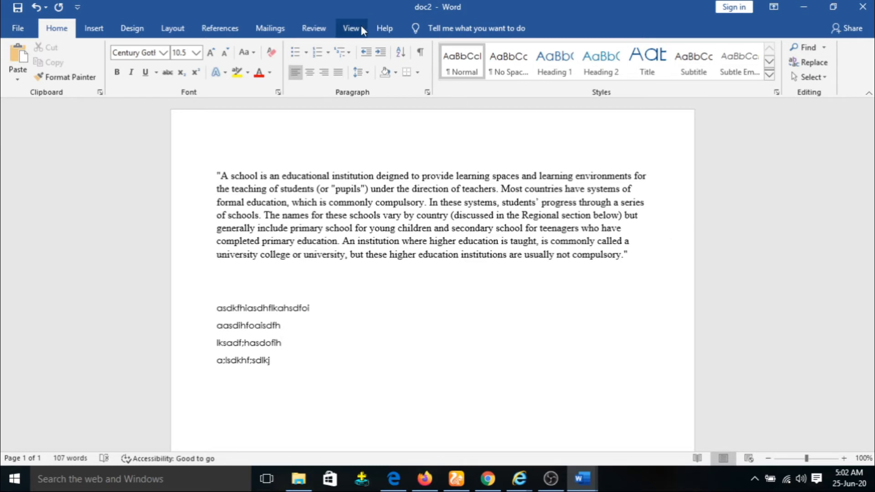
Step: Run Review > Compare with doc 1 as the Original and doc2 as the Revised document
click(313, 28)
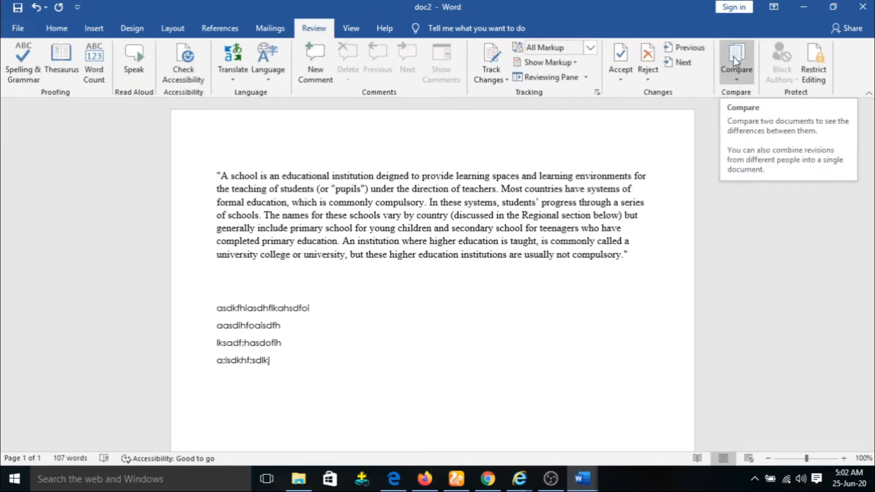
click(742, 84)
click(768, 104)
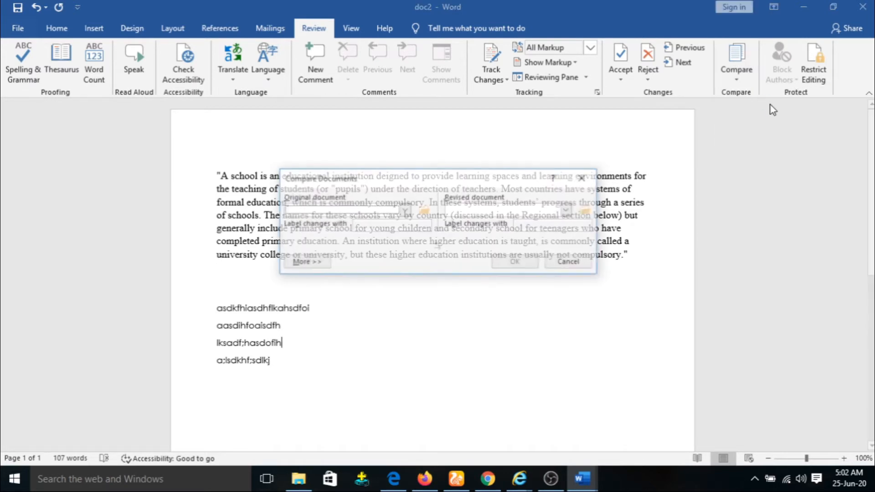
click(404, 210)
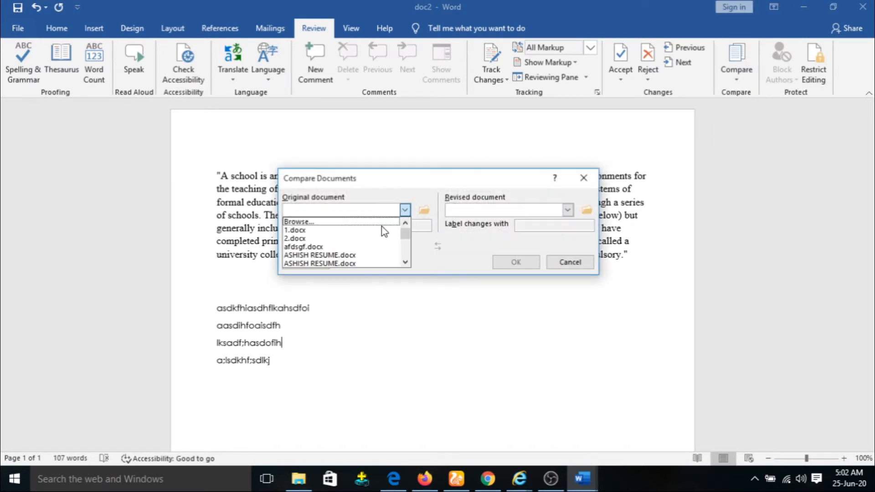
scroll(351, 248, down, 1)
click(342, 239)
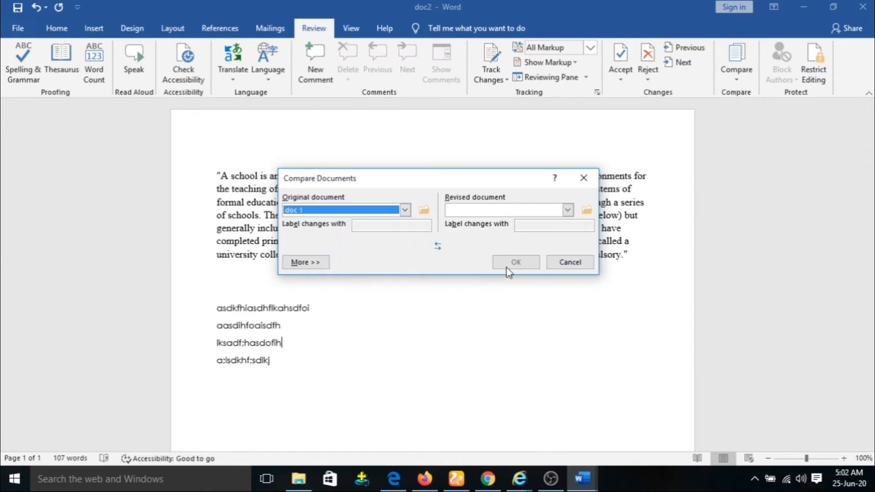
click(568, 209)
scroll(483, 250, down, 2)
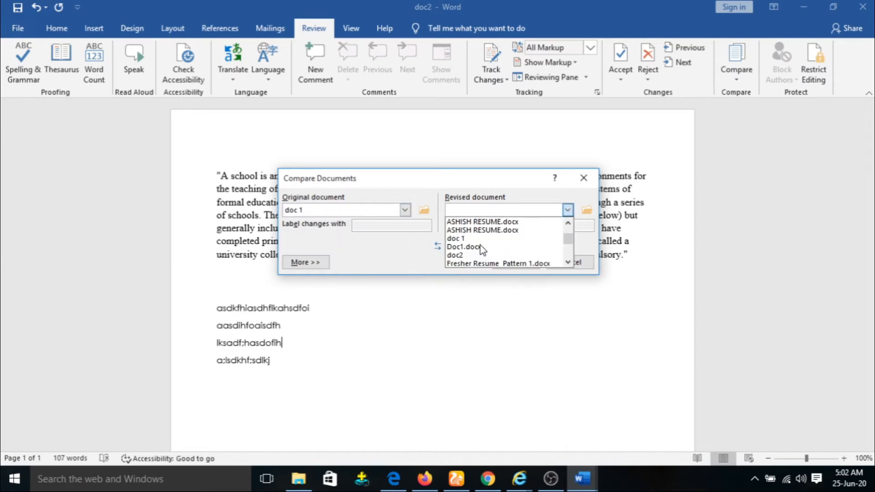
click(474, 255)
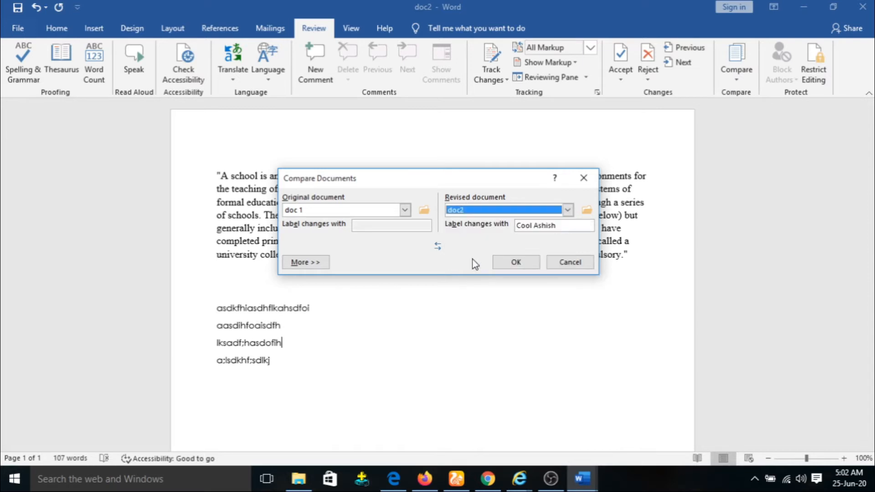
click(511, 264)
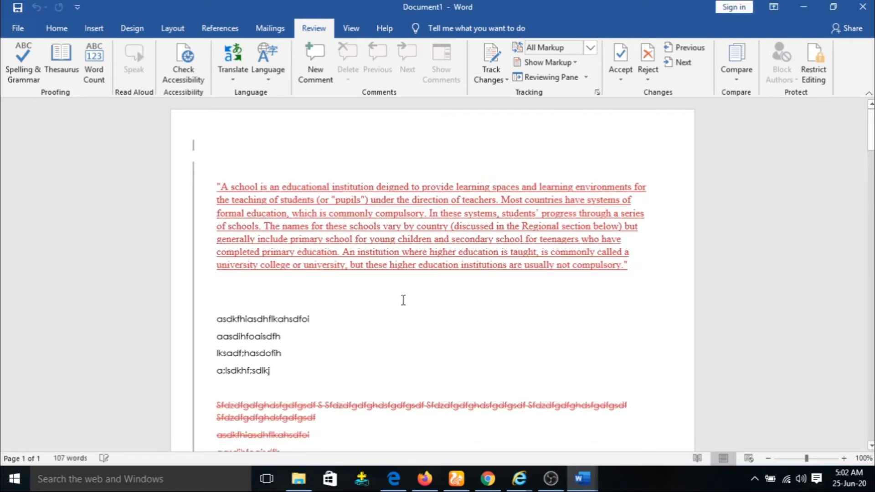
Step: Scroll through Document1 to review the red underlined insertions and red struck-through deletions
scroll(404, 300, down, 10)
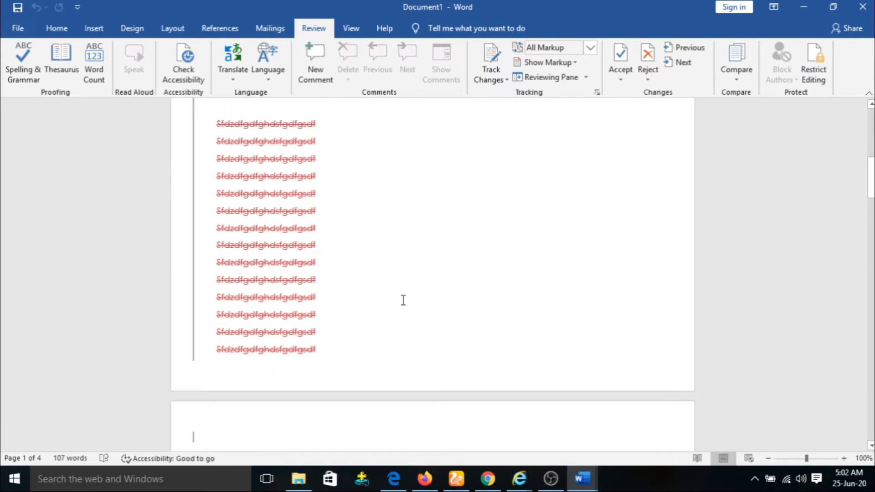
scroll(404, 300, down, 5)
scroll(404, 303, up, 4)
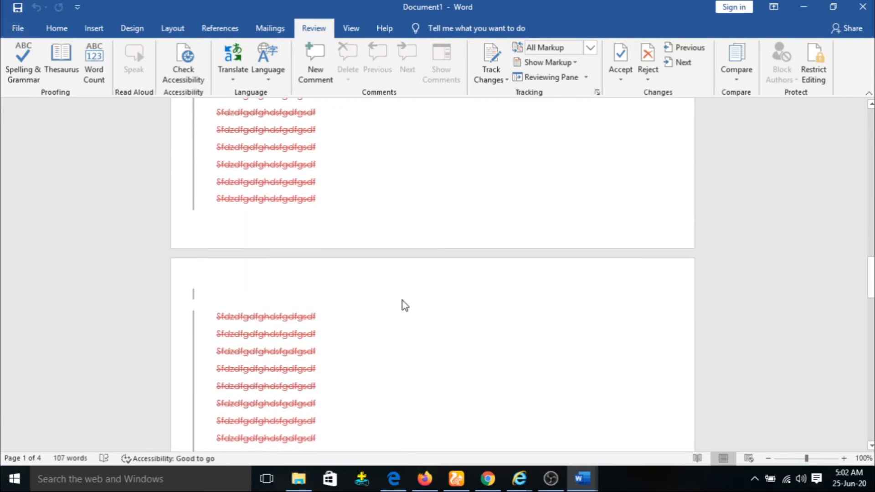
scroll(404, 301, up, 3)
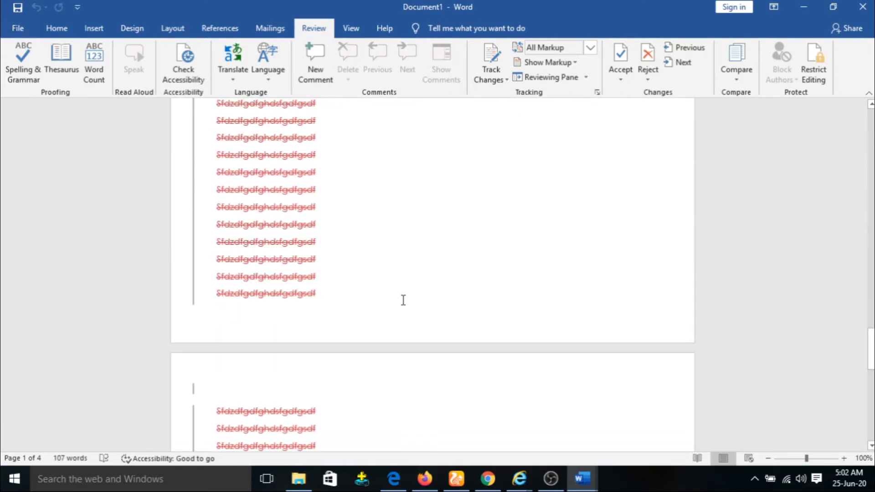
scroll(403, 300, down, 9)
scroll(404, 301, up, 10)
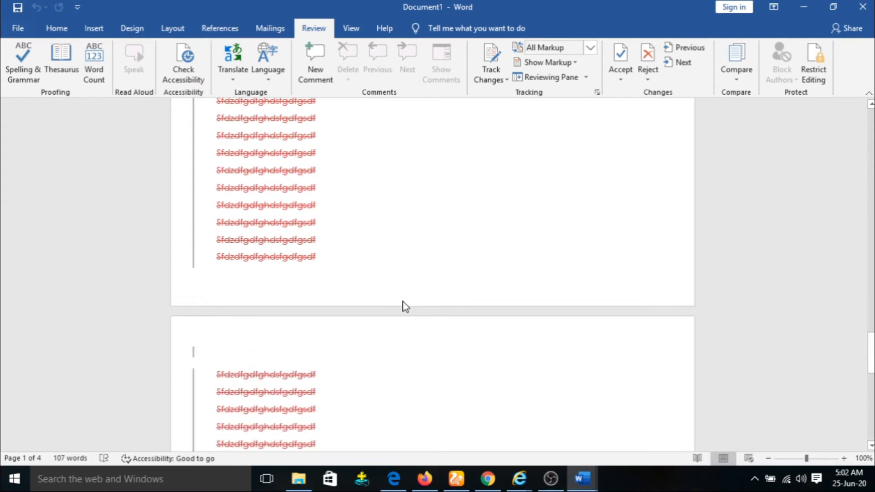
scroll(404, 304, down, 4)
scroll(404, 301, up, 1)
scroll(404, 309, up, 10)
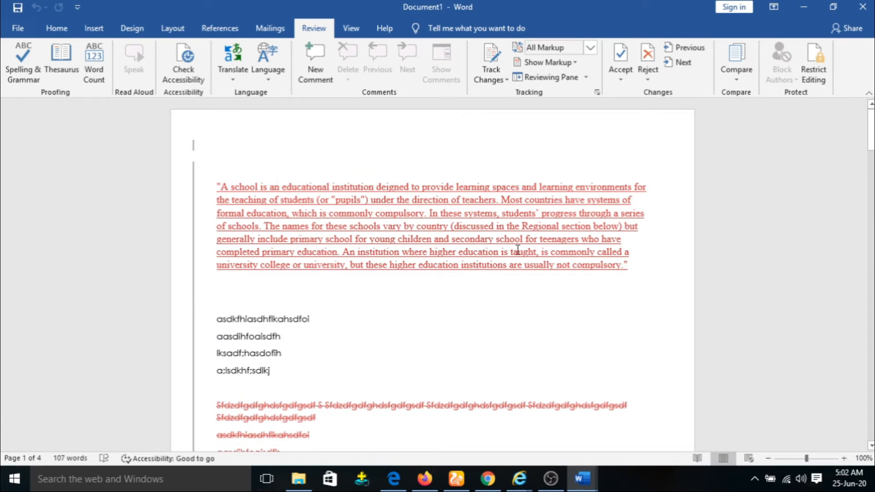
scroll(356, 218, down, 3)
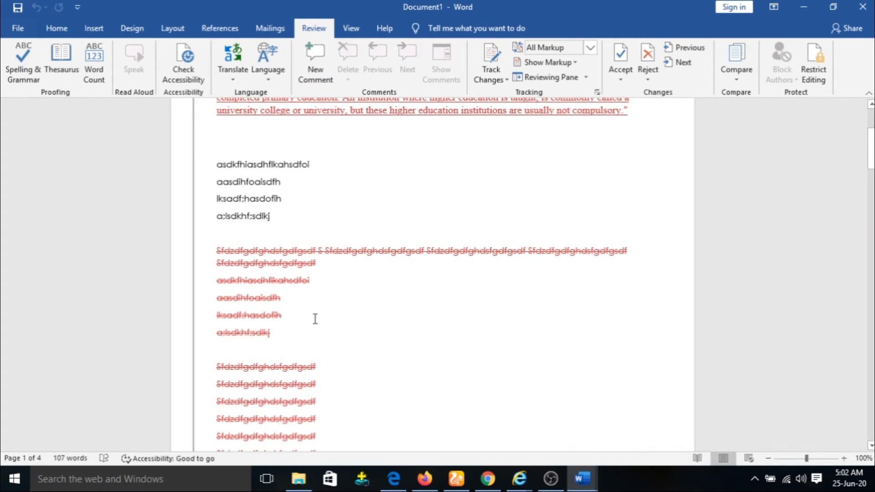
scroll(314, 316, down, 1)
scroll(314, 317, up, 1)
Step: Select the four unmarked shared lines, then place the caret in doc 1's struck-through lines
click(231, 171)
drag(217, 195, 270, 251)
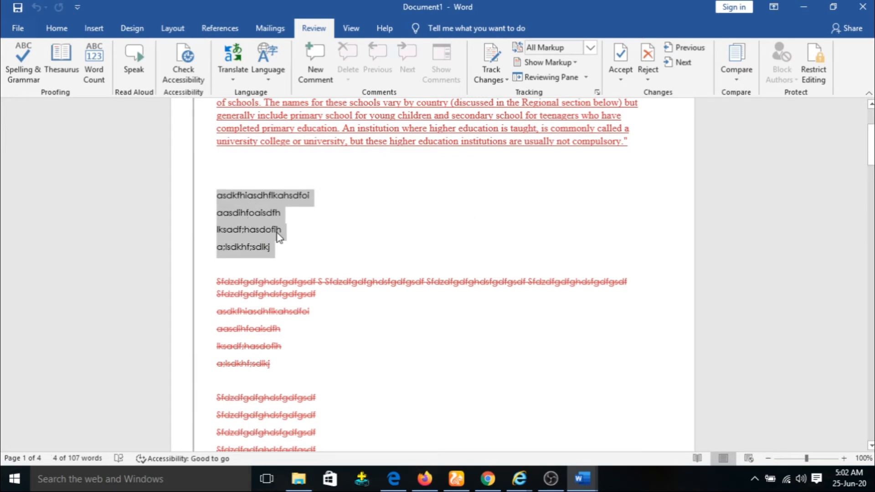
scroll(615, 223, up, 3)
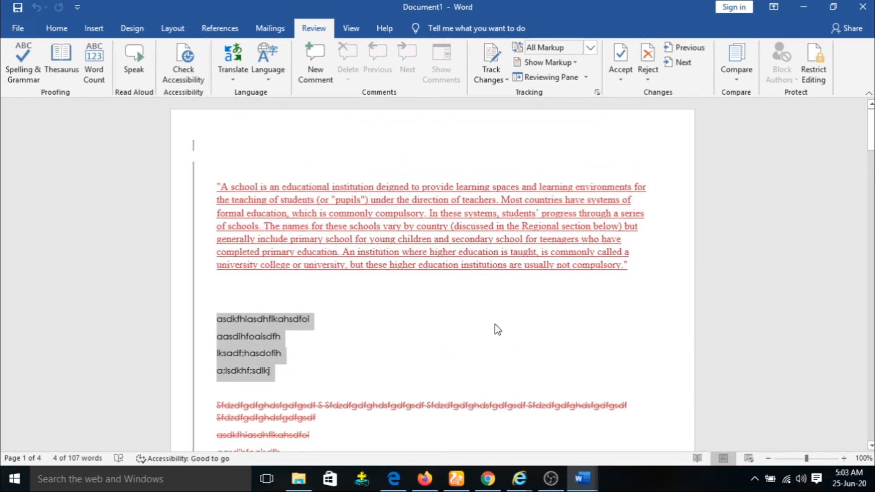
scroll(440, 281, down, 4)
click(240, 281)
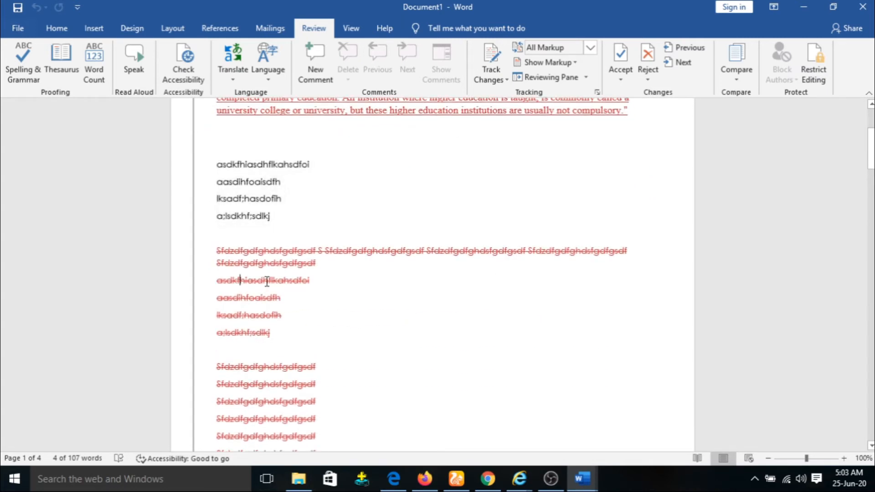
click(326, 251)
scroll(285, 370, up, 2)
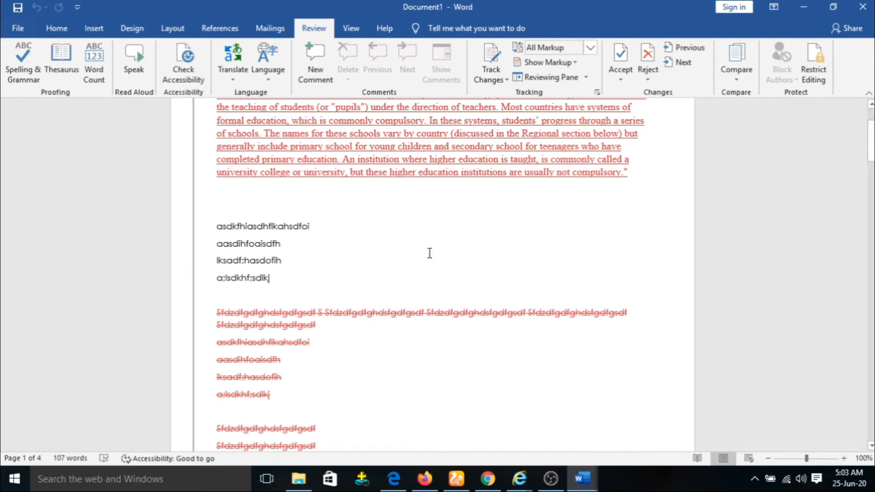
Step: Select the four gibberish lines below the quote, then place the caret in the red quoted paragraph
mouse_move(374, 311)
scroll(395, 244, up, 1)
click(284, 257)
drag(214, 256, 272, 313)
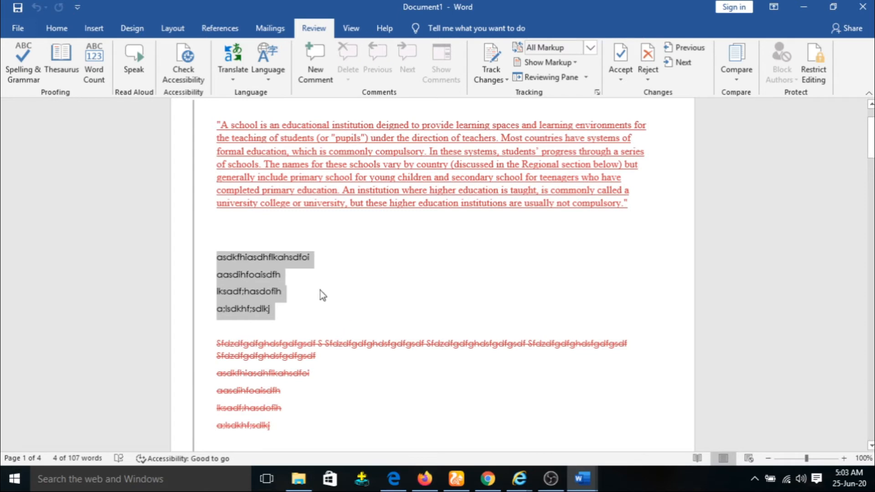
mouse_move(301, 257)
mouse_down()
mouse_move(268, 268)
mouse_move(312, 259)
mouse_up()
click(300, 136)
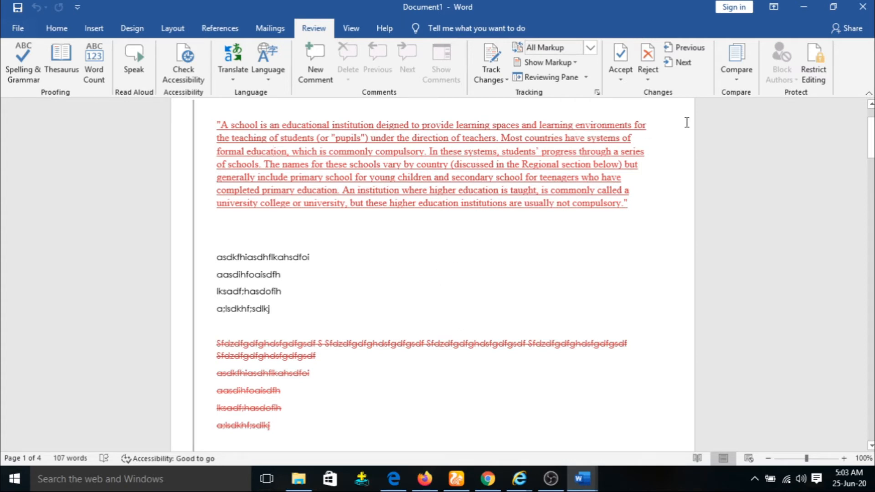
Step: Combine doc 1 as original with doc2 as revised, then scroll through the merged result
click(736, 75)
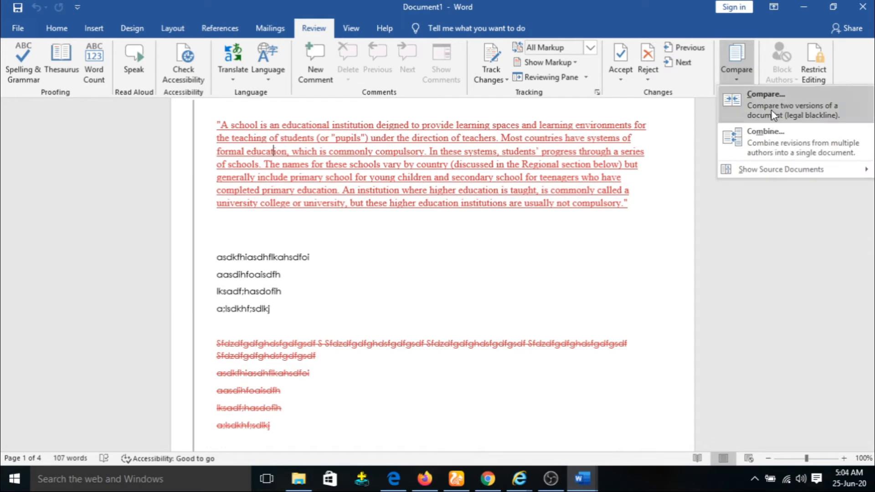
click(766, 131)
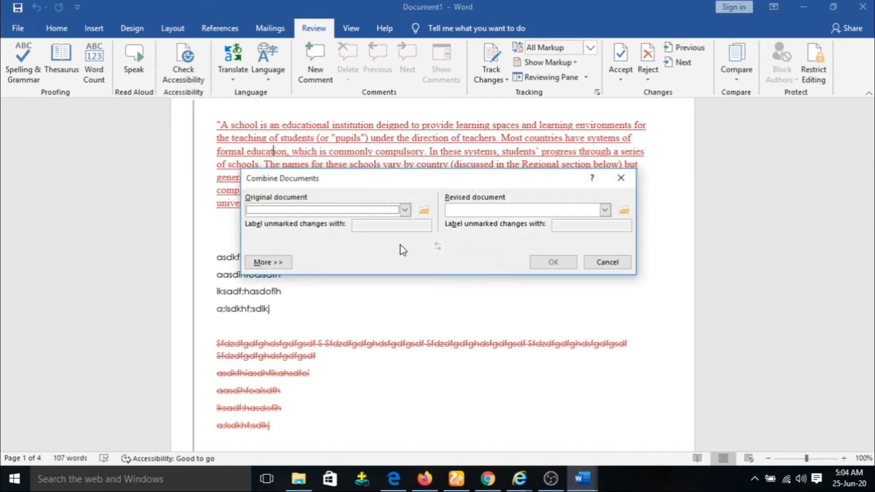
click(404, 210)
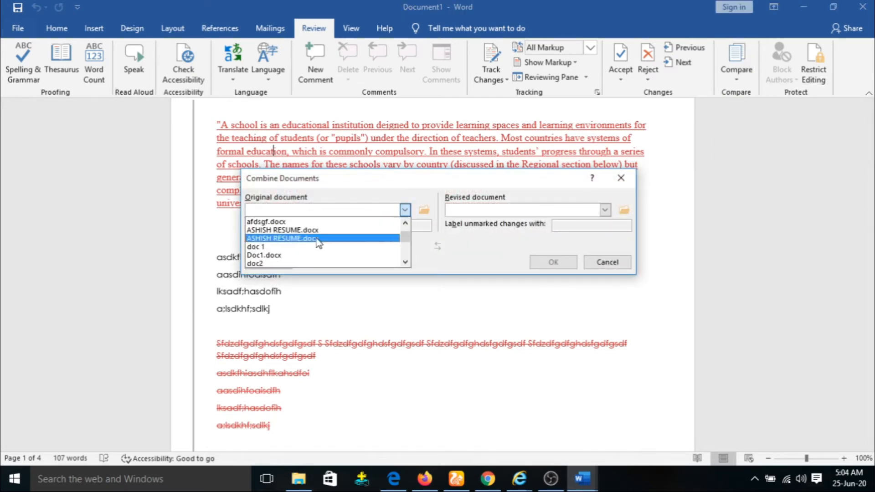
click(273, 247)
click(605, 209)
scroll(493, 255, down, 2)
click(482, 255)
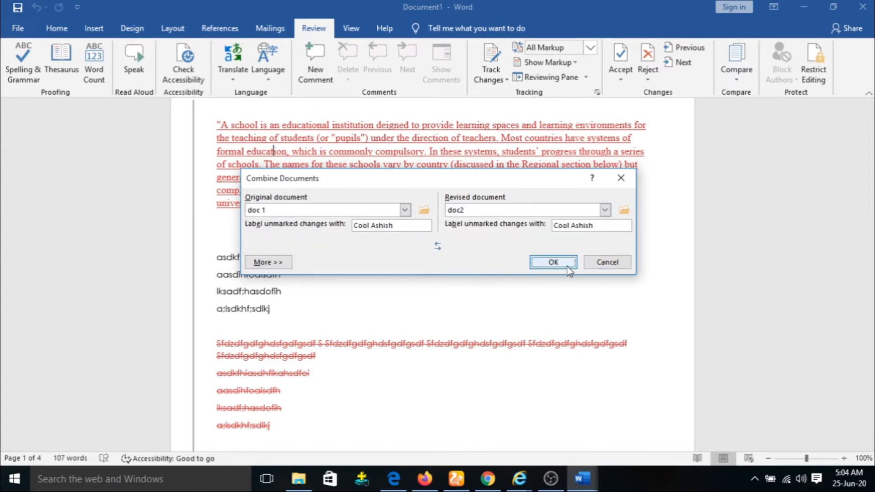
click(554, 263)
scroll(392, 214, down, 10)
scroll(363, 302, down, 15)
scroll(402, 268, down, 10)
scroll(402, 267, up, 20)
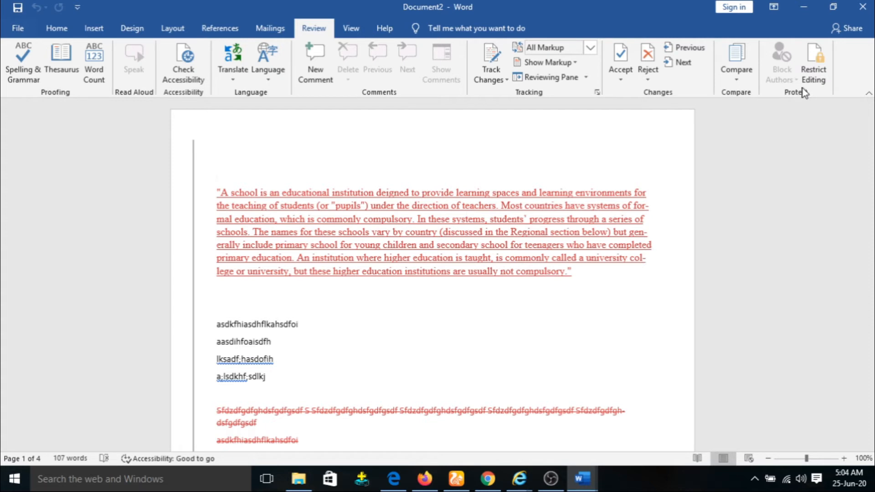
Step: Enforce read-only protection with an Everyone exception region and no password
click(818, 72)
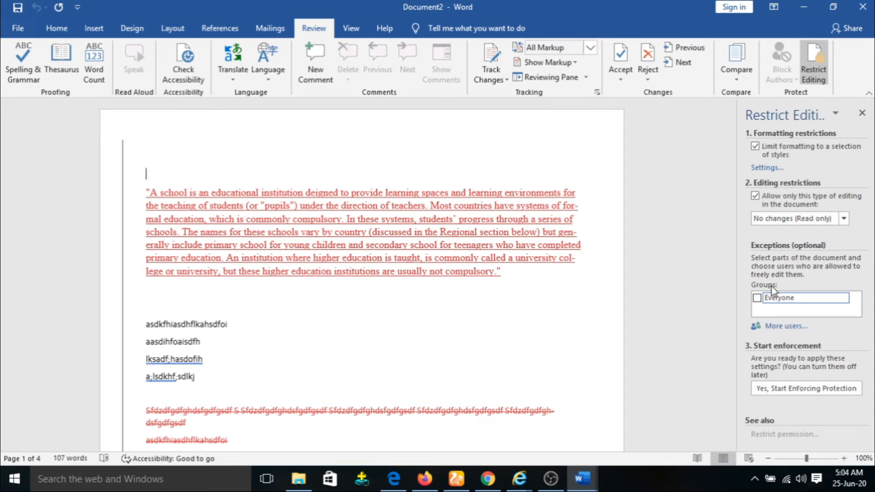
click(757, 298)
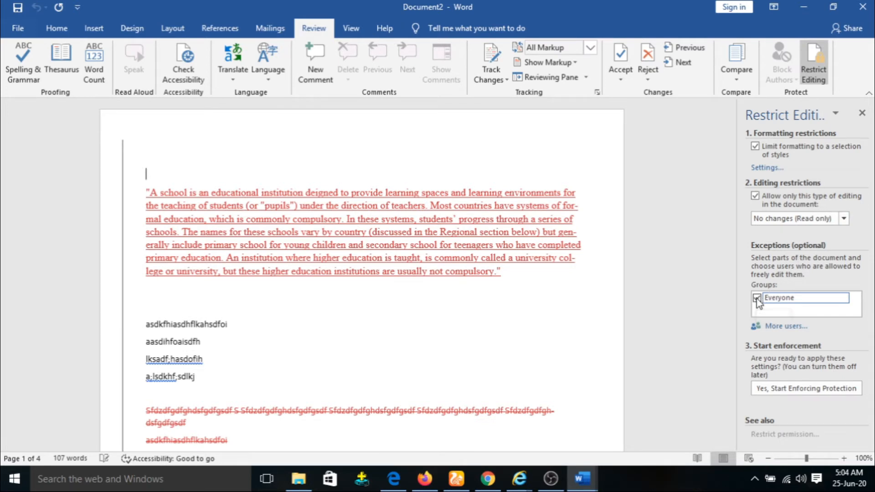
click(791, 394)
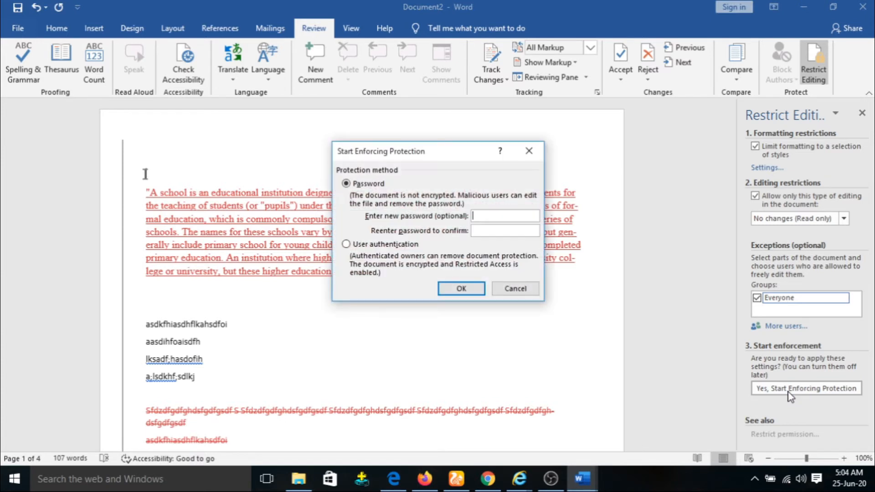
click(530, 232)
click(464, 289)
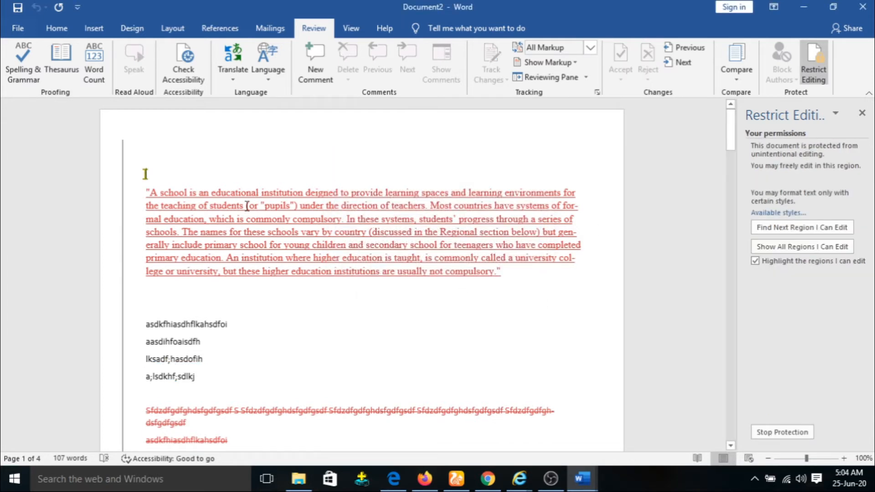
Step: Test the editable region above the quote by typing 'bjf' and deleting a character
click(302, 169)
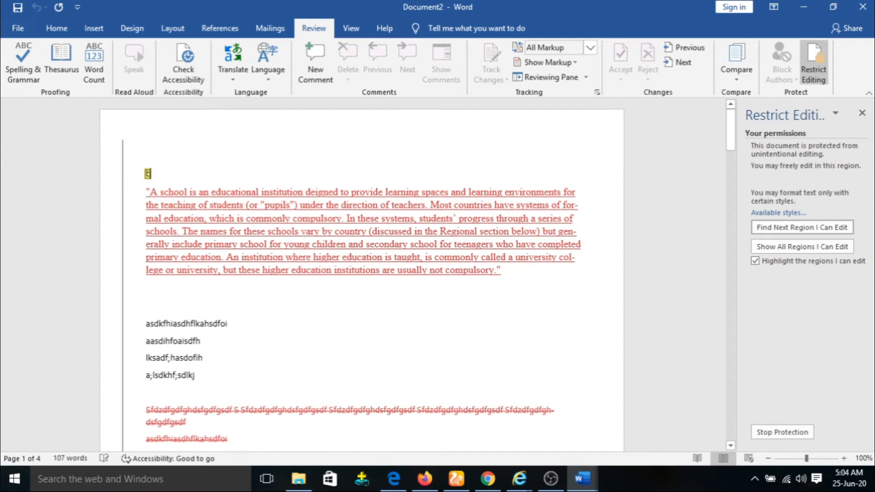
text(bjf)
key(BackSpace)
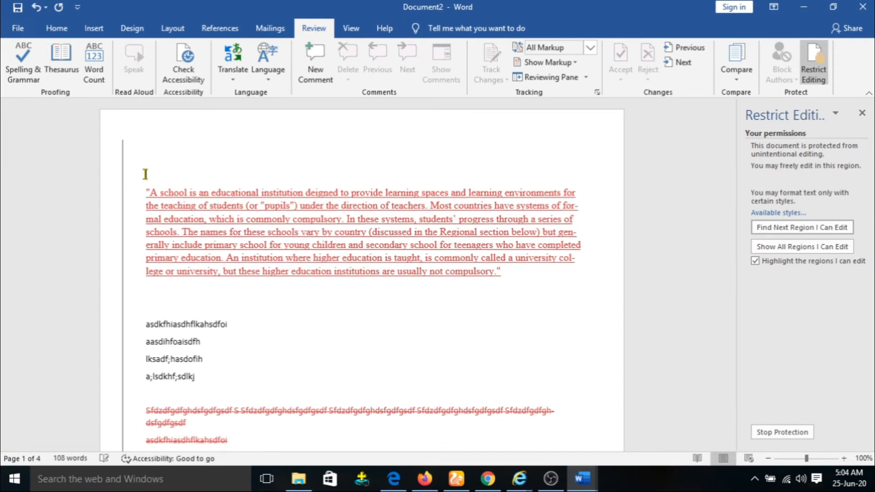
scroll(313, 183, down, 1)
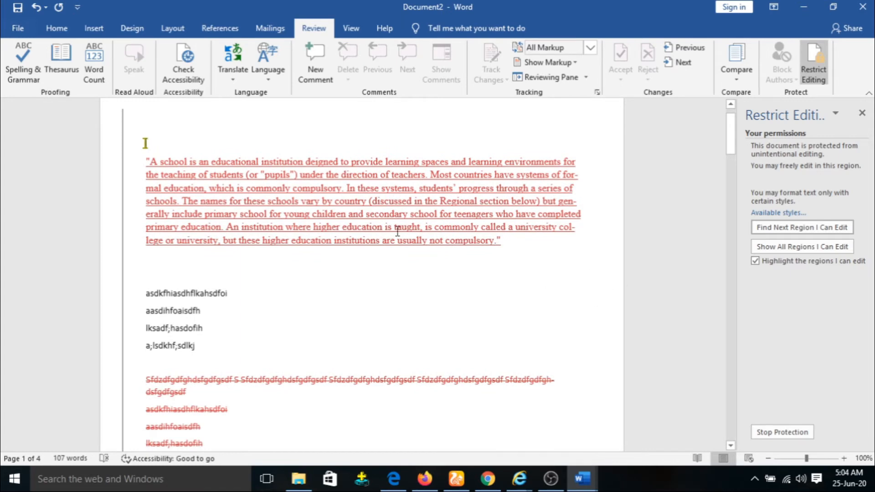
scroll(398, 231, up, 1)
Step: Switch to doc2 and type 'j' on the blank line below the quote
mouse_move(588, 481)
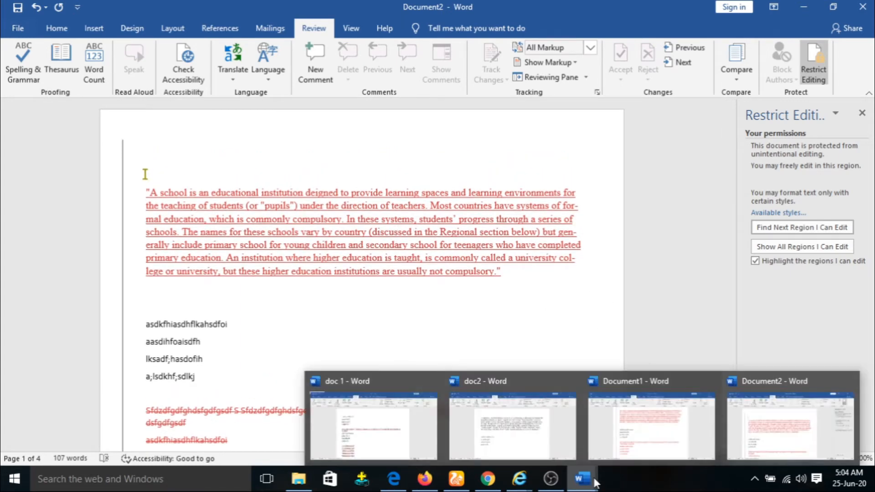
click(529, 432)
click(334, 280)
text(j)
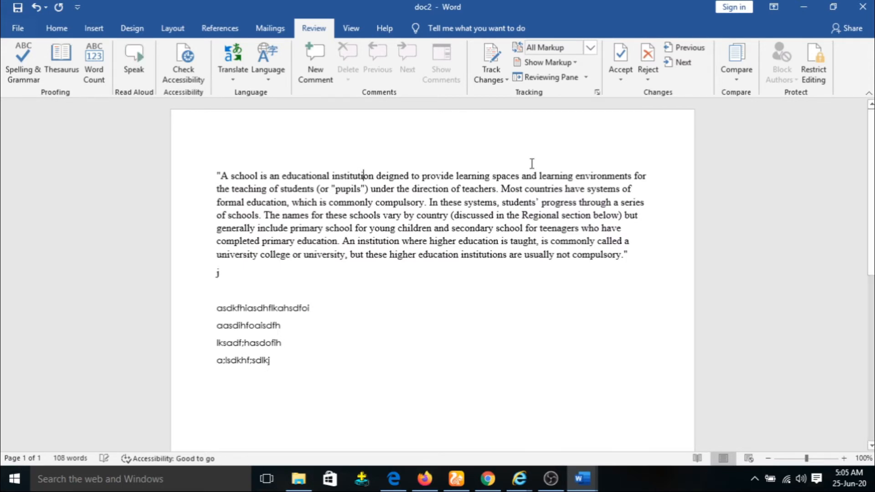
Step: Restrict doc2 to read-only with an Everyone exception, enforce it with a password, and test the lock
click(814, 64)
click(755, 146)
click(756, 196)
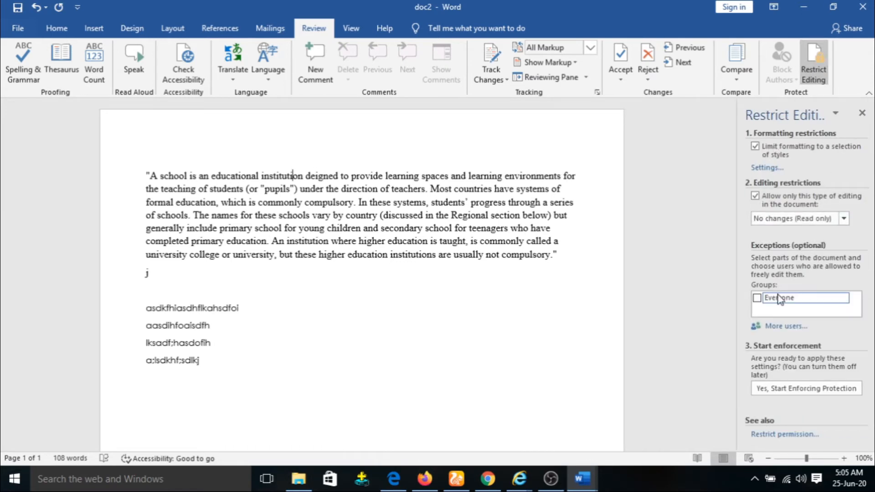
click(758, 298)
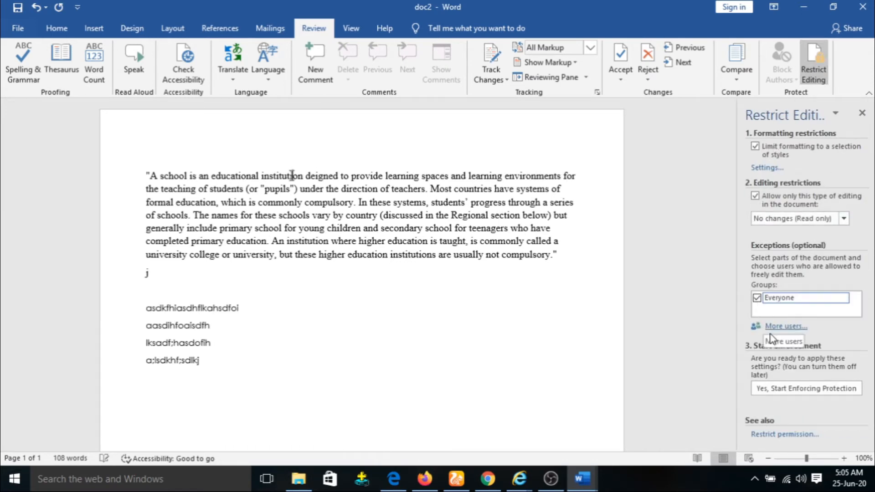
click(770, 391)
text(12)
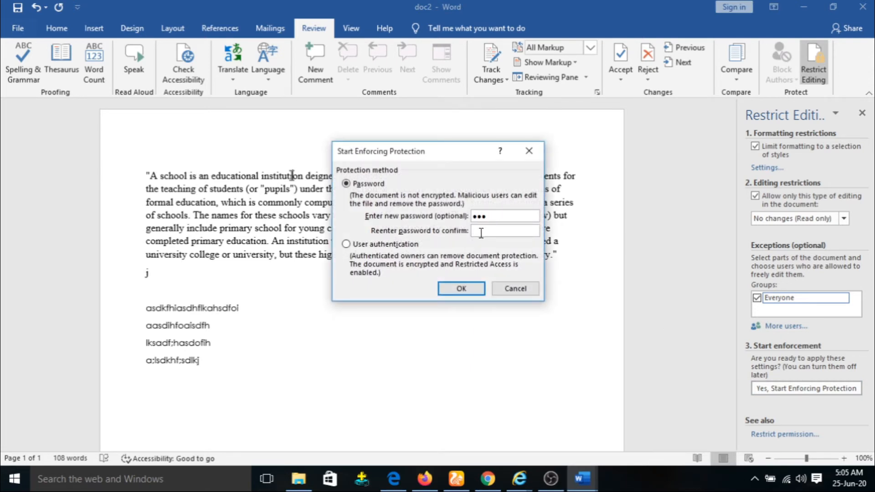
click(461, 289)
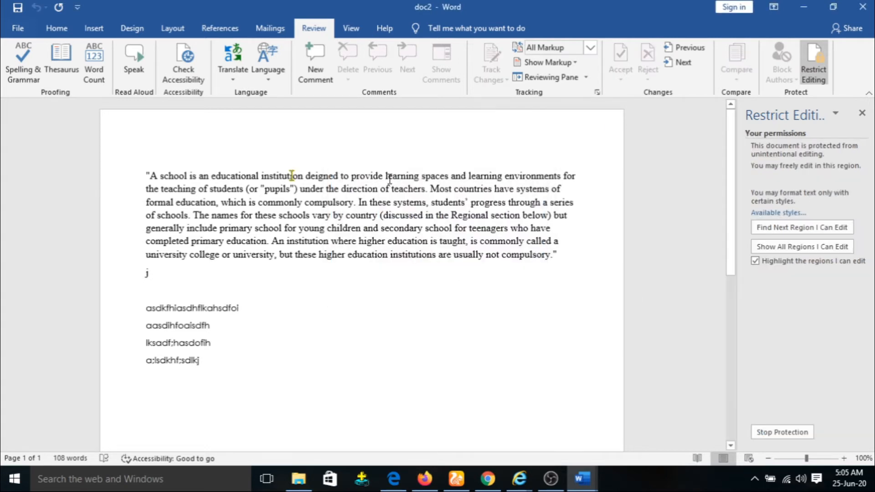
click(327, 266)
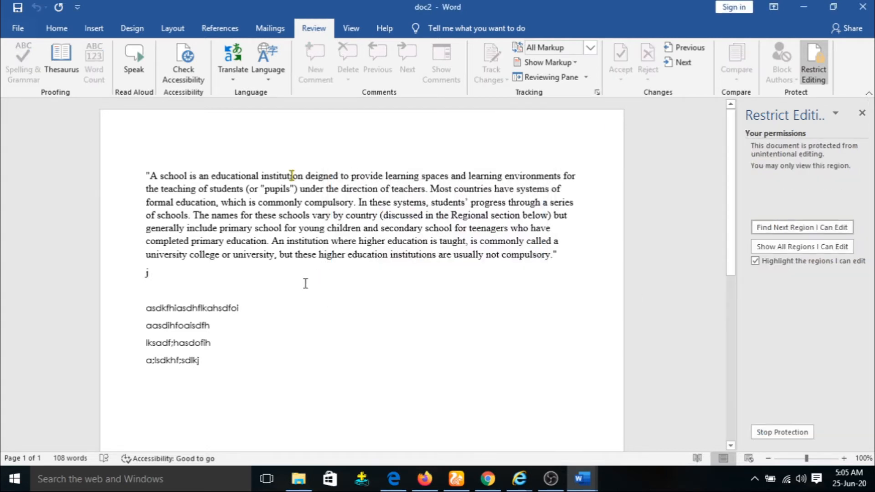
key(BackSpace)
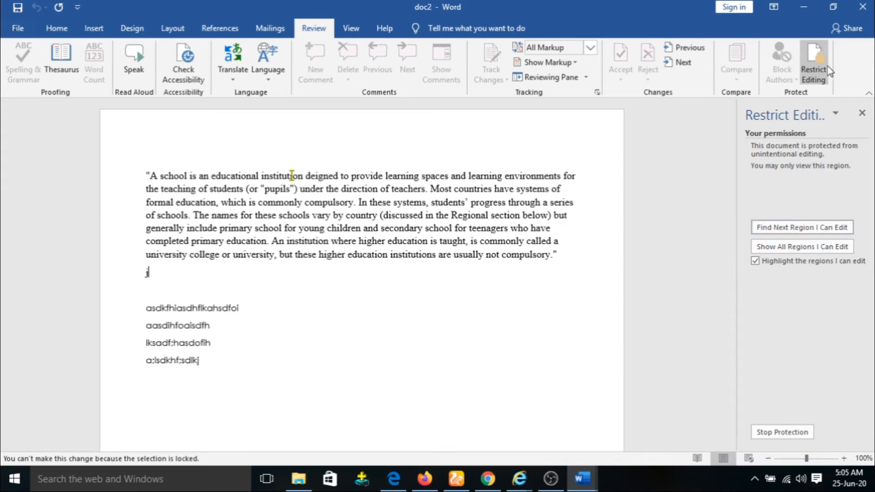
Step: Stop protection using the password and extend the line to 'jhjhkjk'
click(782, 432)
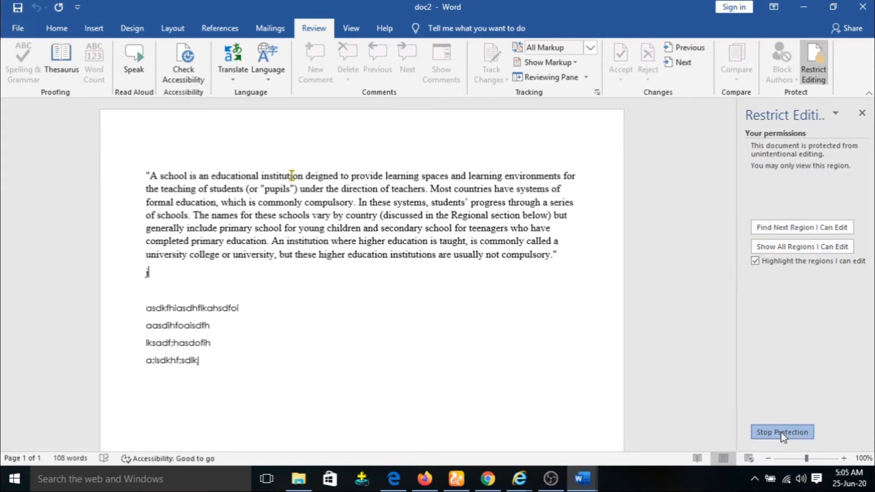
text(1234)
key(Return)
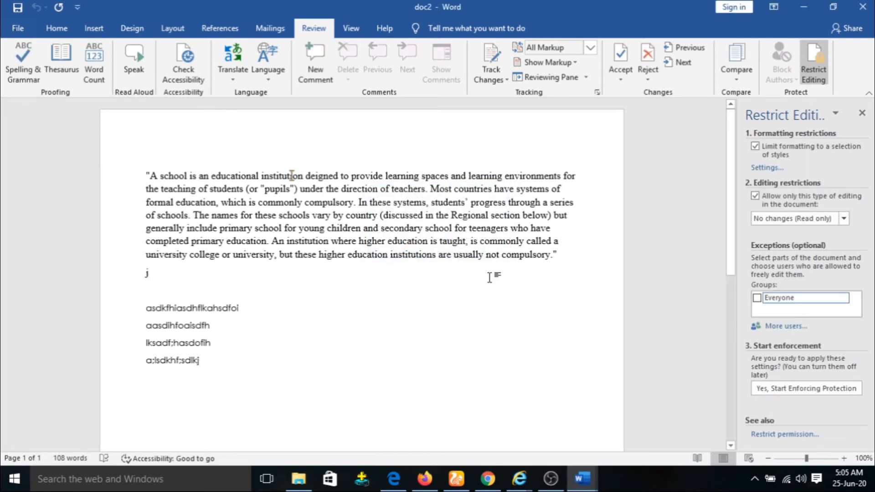
text(hjhkjk)
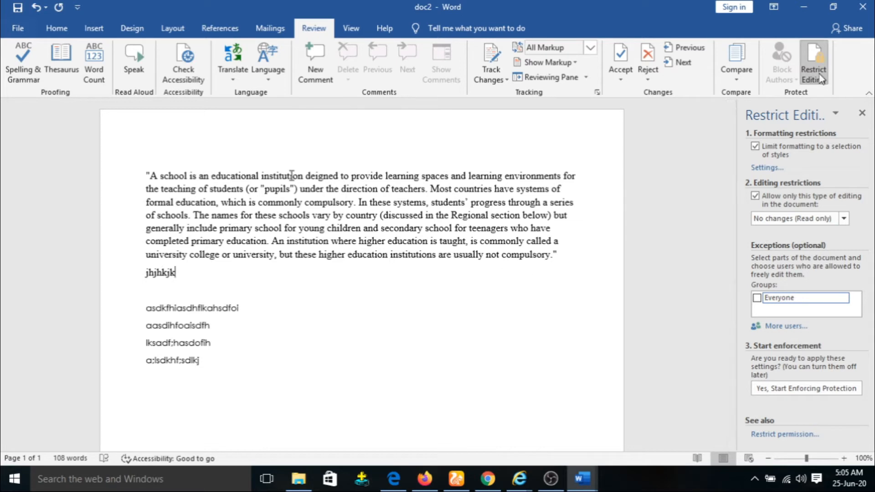
Step: Close the Restrict Editing pane and bring up the View ribbon
click(862, 114)
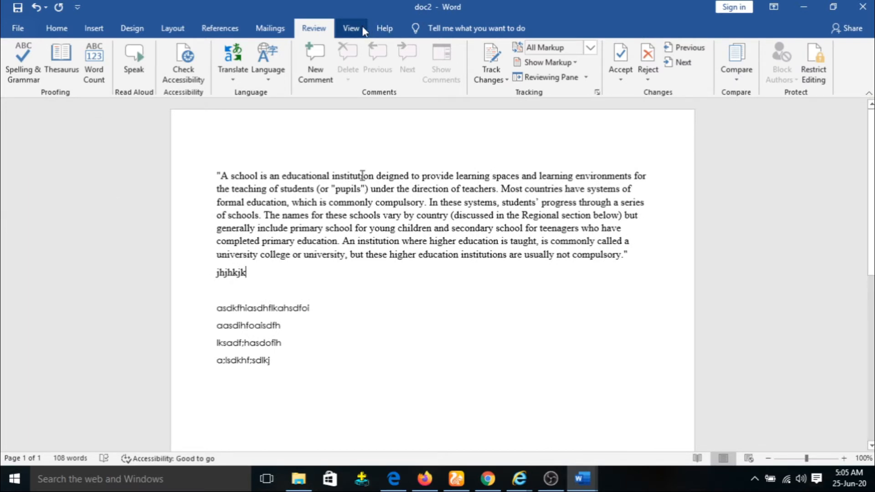
click(351, 29)
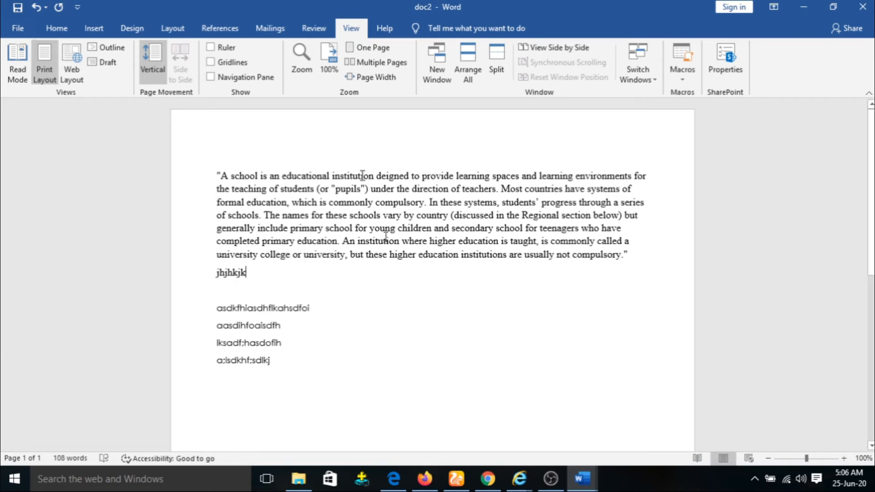
scroll(362, 232, down, 4)
scroll(363, 233, up, 4)
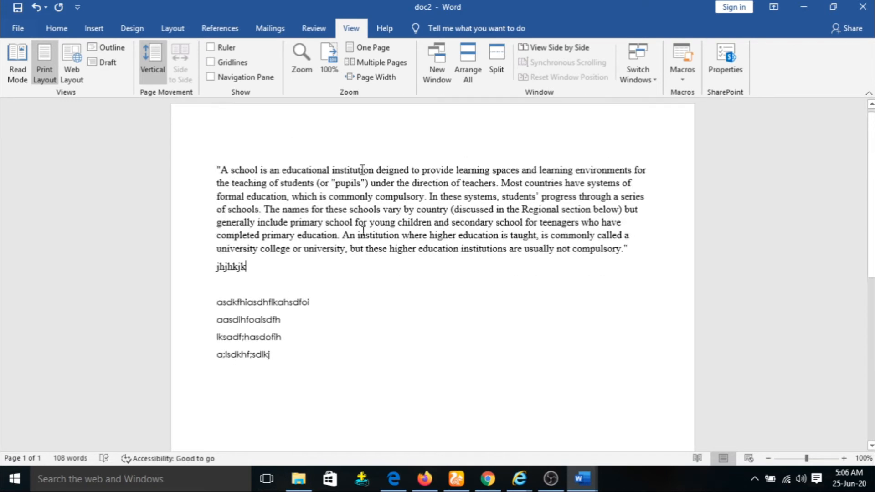
Step: Select the quoted school paragraph and paste five copies on a new line below the text
drag(631, 254, 220, 169)
key(ctrl+c)
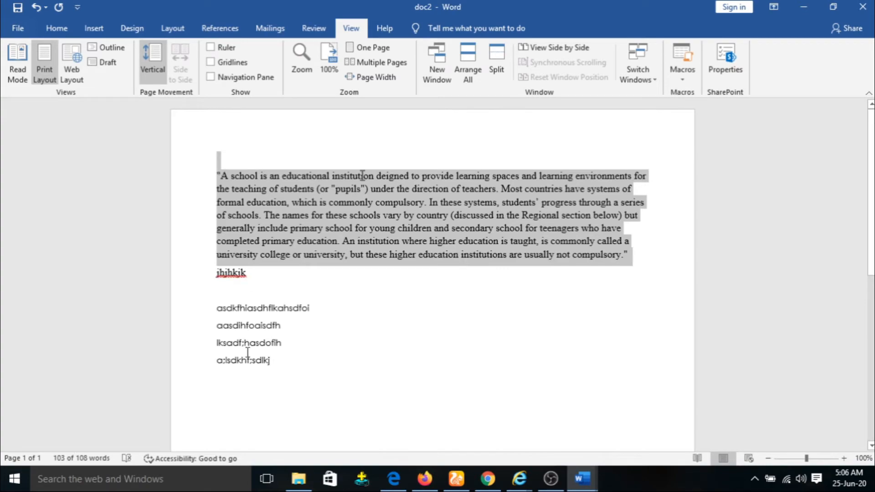
click(254, 392)
key(ctrl+v)
key(ctrl+v)
key(ctrl+v)
key(ctrl+v)
key(ctrl+v)
key(ctrl+v)
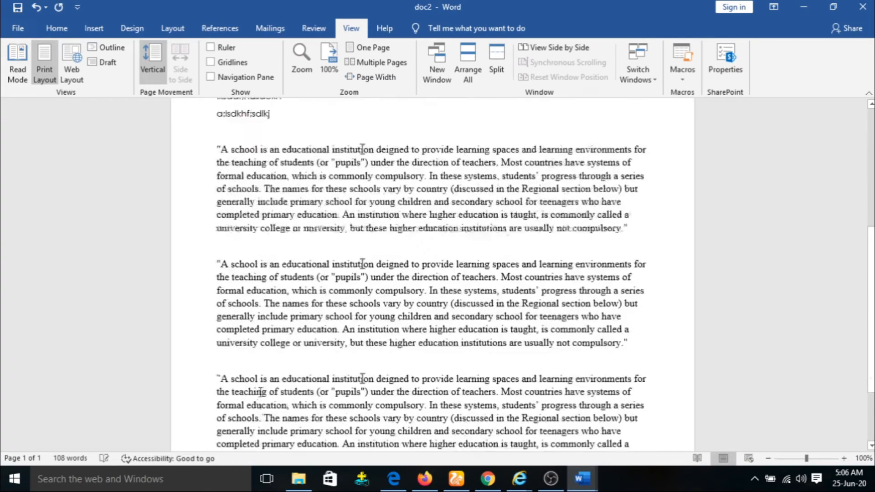
key(ctrl+v)
key(ctrl+v)
key(ctrl+v)
key(ctrl+v)
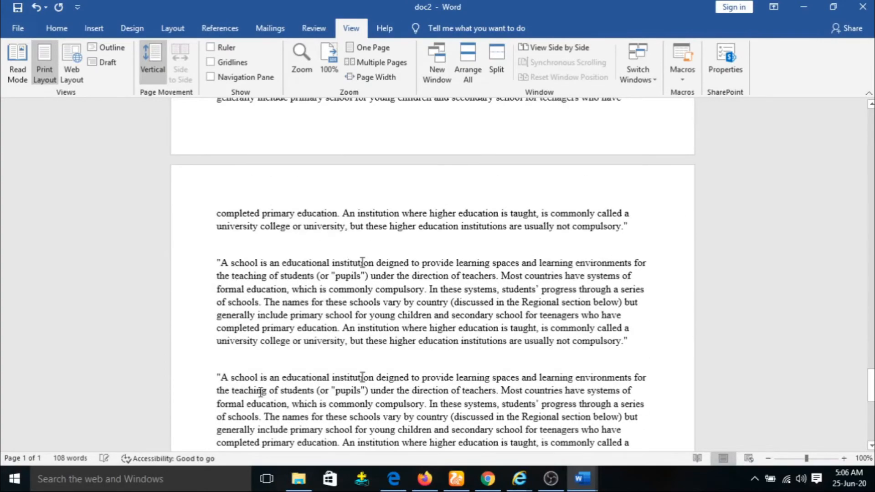
key(ctrl+v)
key(ctrl+v)
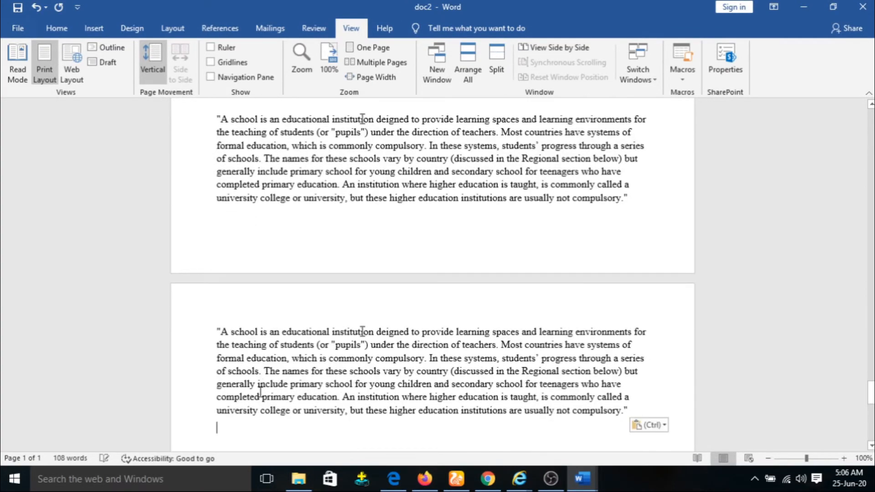
key(ctrl+v)
key(ctrl+v)
key(ctrl+v)
key(ctrl+v)
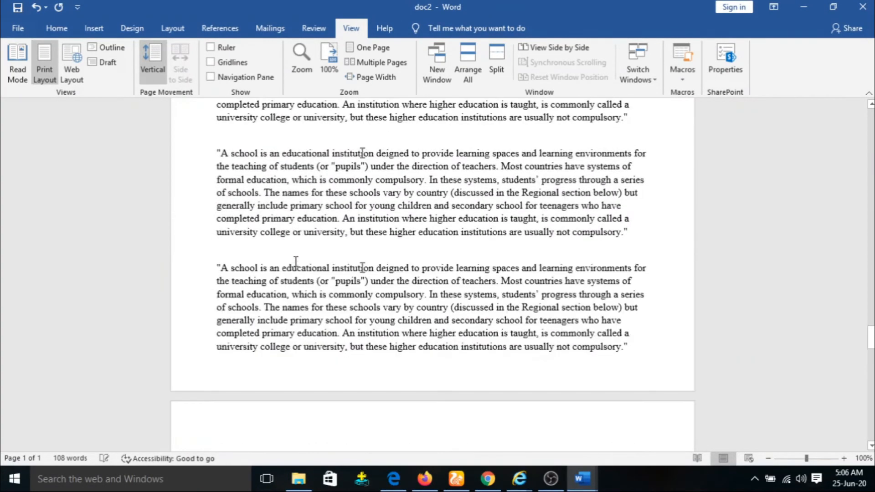
key(ctrl+v)
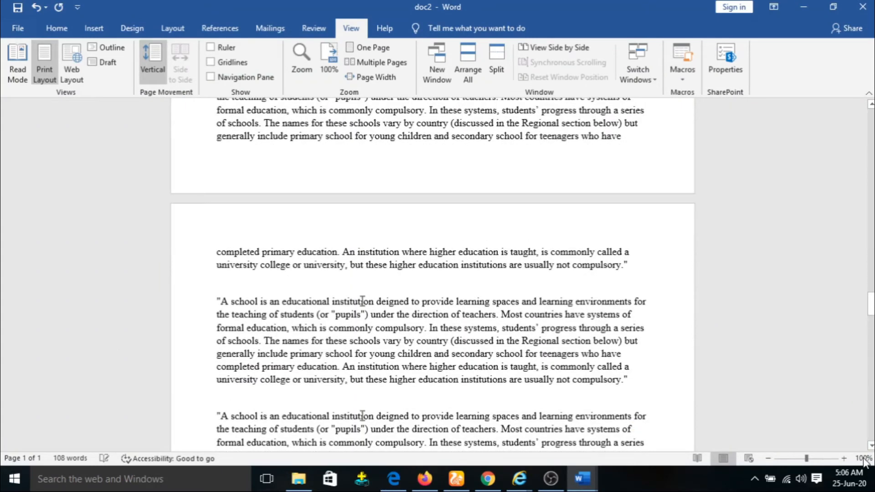
Step: Return to the top of doc2 and browse the now 7-page document
drag(872, 303, 870, 75)
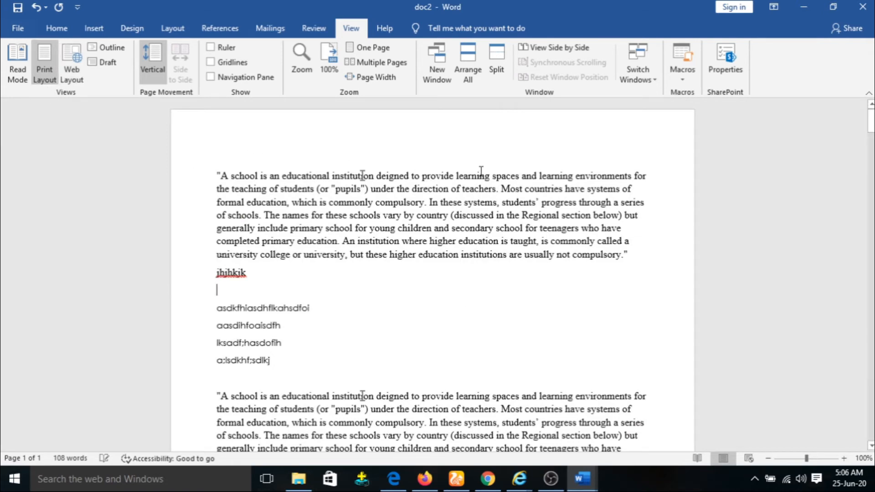
scroll(481, 172, down, 3)
scroll(481, 171, down, 20)
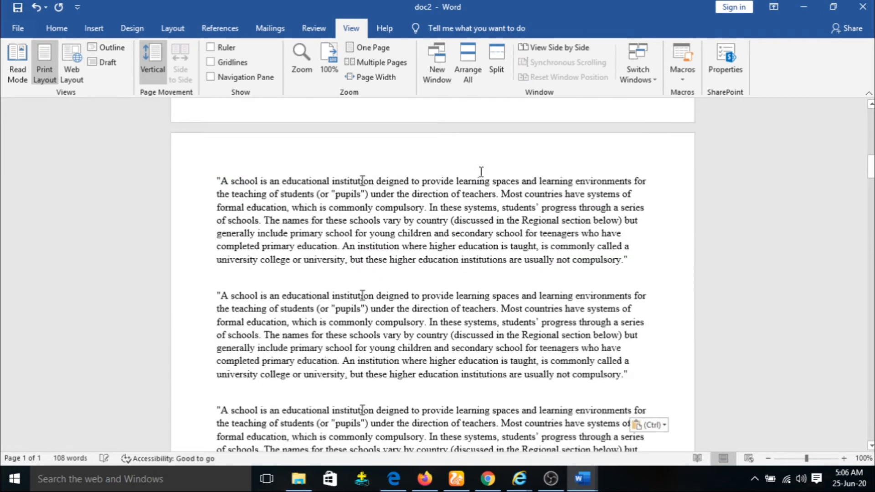
scroll(481, 171, down, 15)
scroll(470, 212, up, 10)
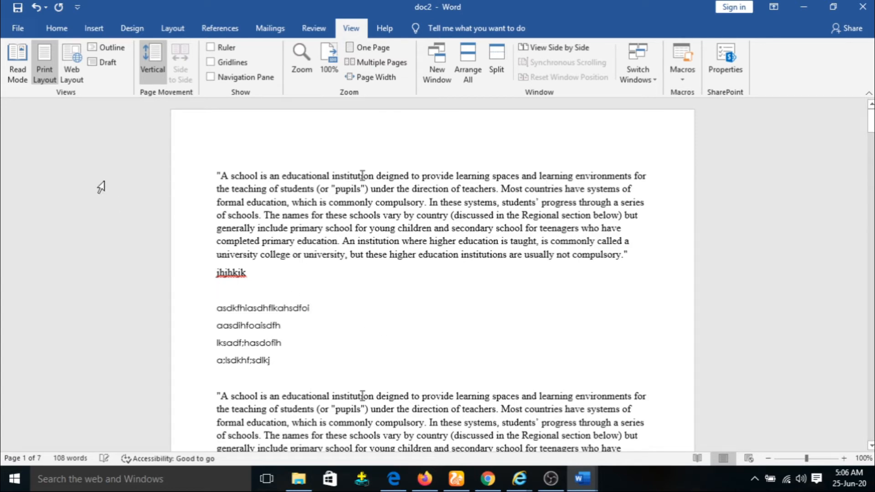
Step: Open doc2 in Read Mode and advance to screens 3-4
click(18, 65)
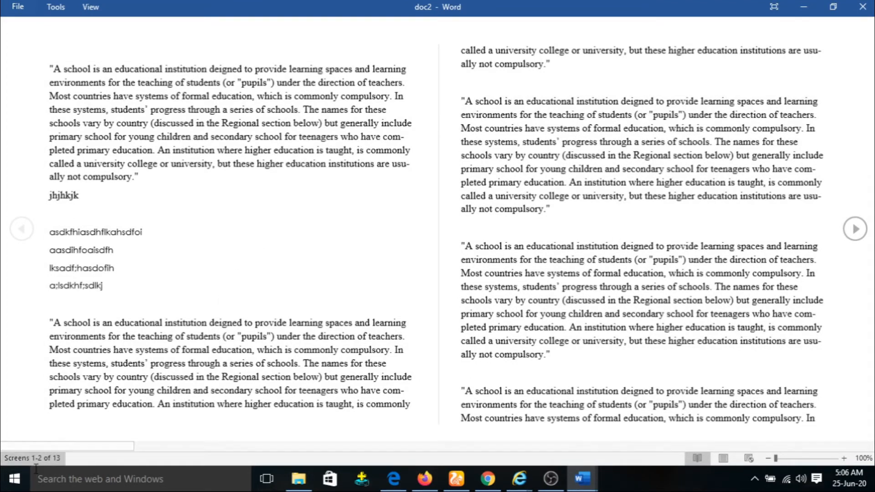
mouse_move(65, 447)
mouse_down()
mouse_move(210, 443)
mouse_move(321, 465)
mouse_move(73, 443)
mouse_up()
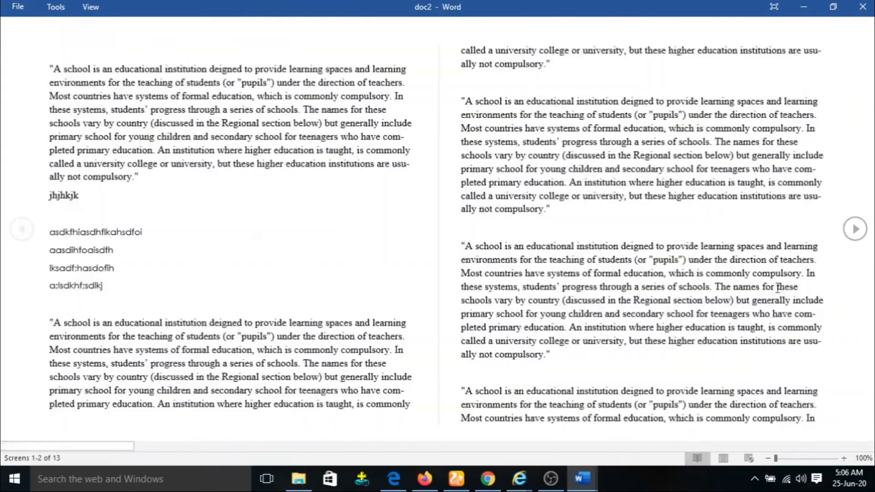
click(857, 231)
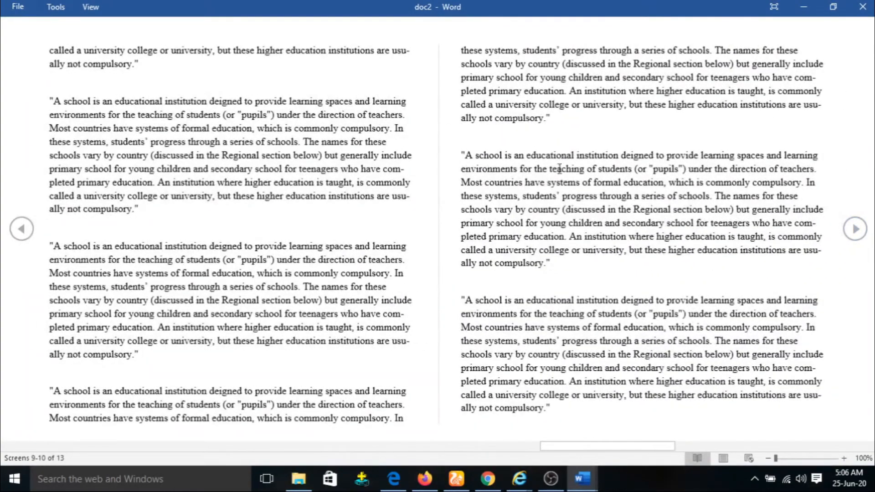
Step: Exit Read Mode and switch doc2 to Web Layout, scrolling back to the top
key(Escape)
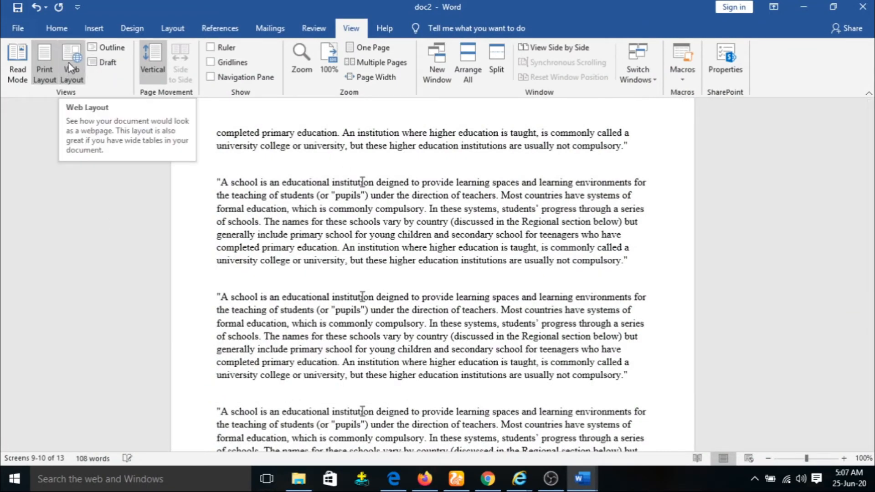
click(71, 69)
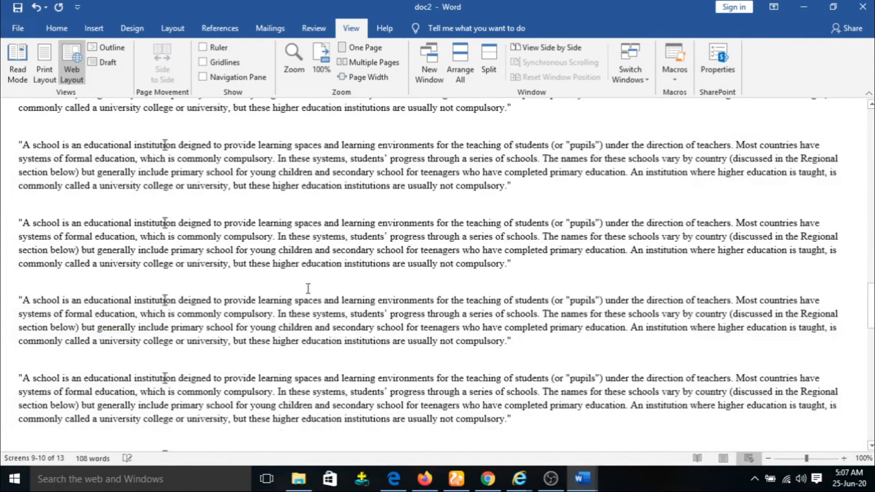
scroll(324, 280, up, 10)
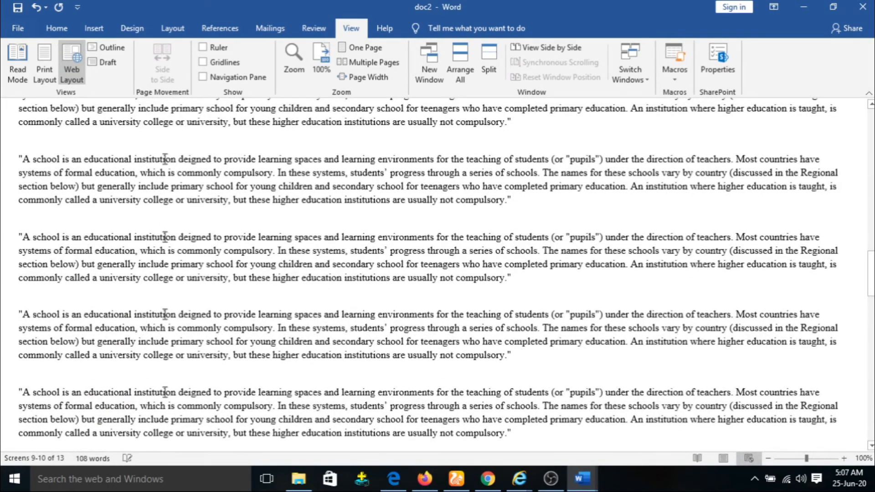
scroll(293, 252, up, 15)
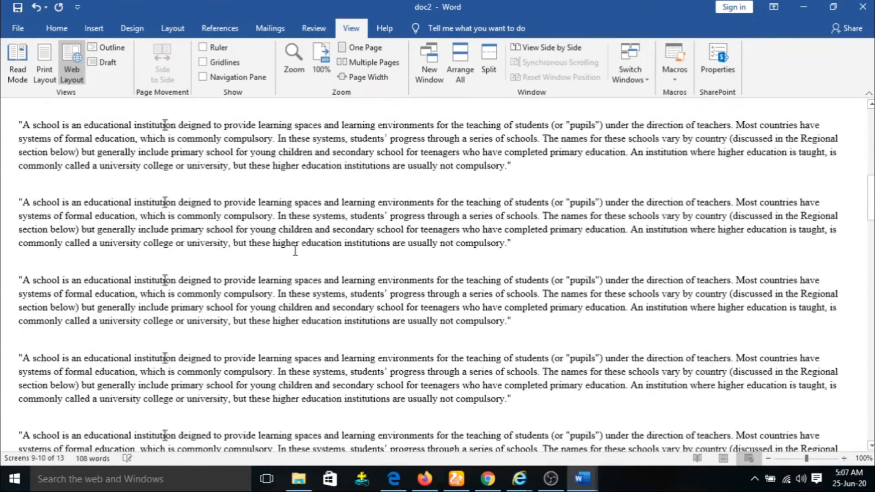
scroll(295, 250, up, 4)
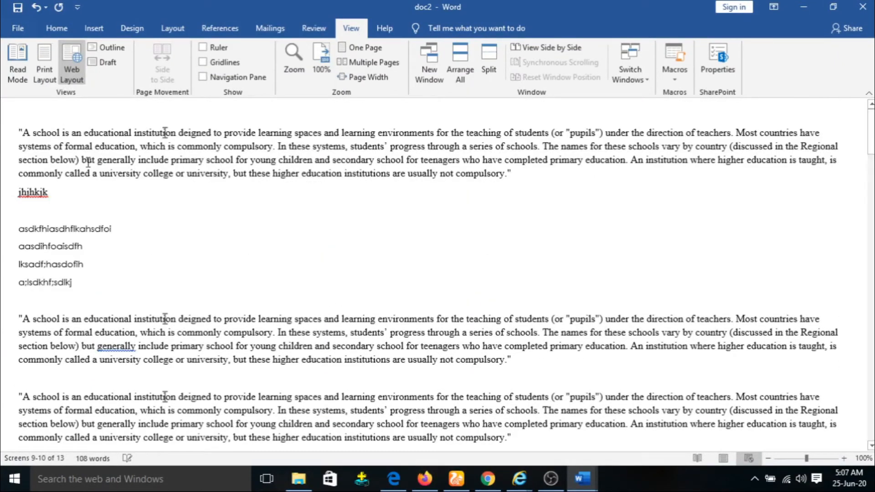
Step: Switch doc2 to Outline view and scroll through it
click(111, 47)
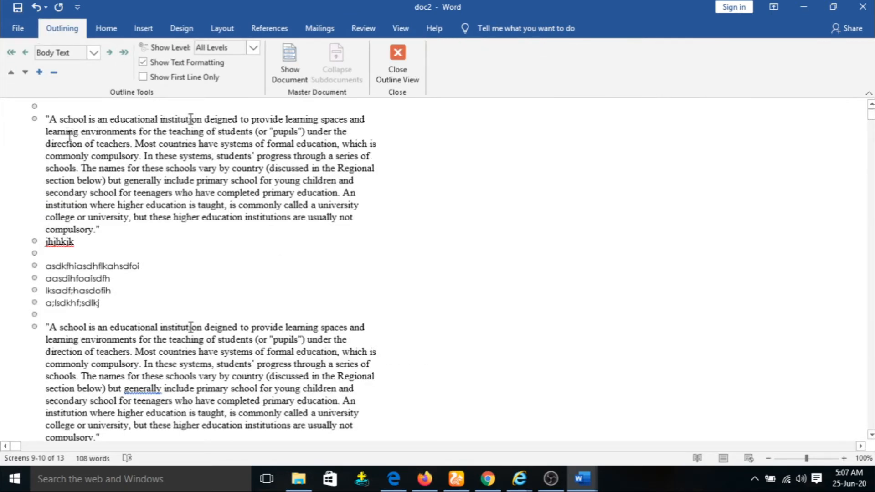
scroll(70, 243, down, 2)
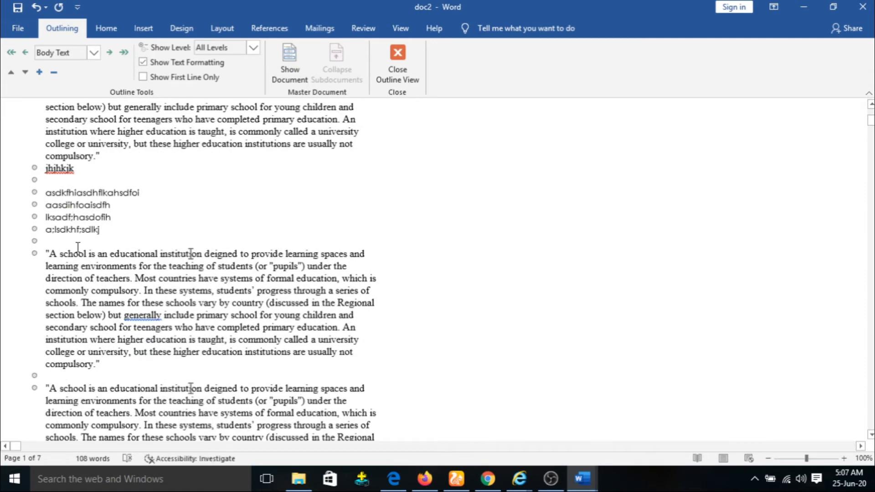
scroll(78, 248, down, 3)
scroll(127, 265, up, 3)
scroll(127, 266, up, 2)
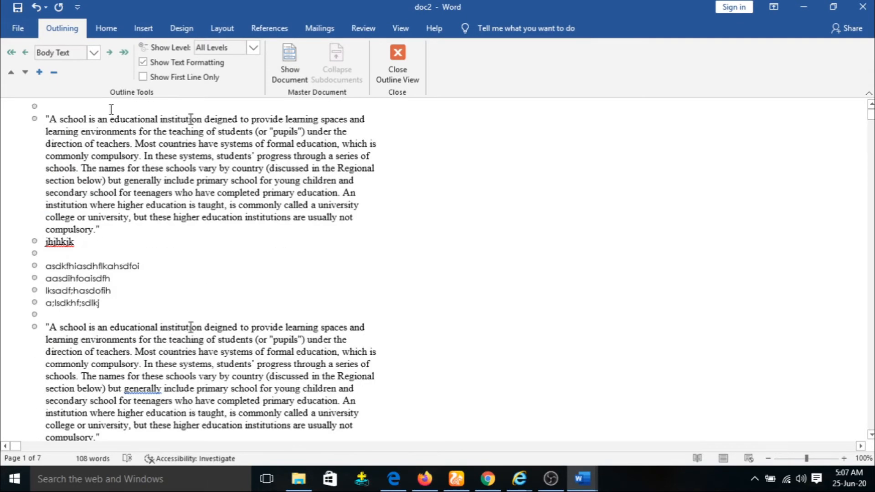
Step: Switch to Draft view, scroll through it, then return doc2 to Print Layout
click(400, 29)
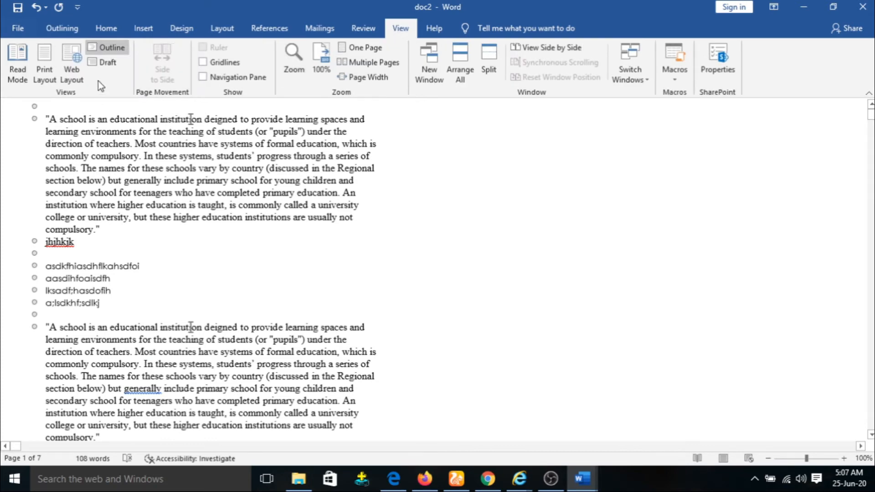
click(106, 61)
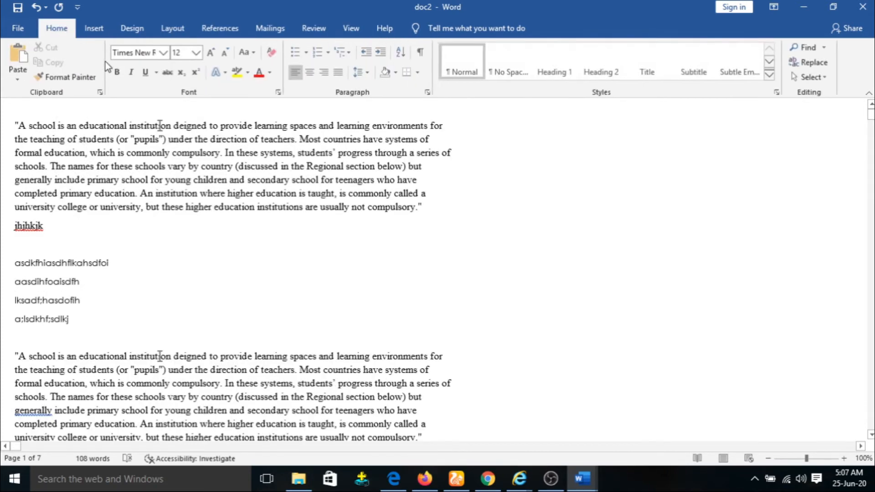
scroll(228, 223, down, 10)
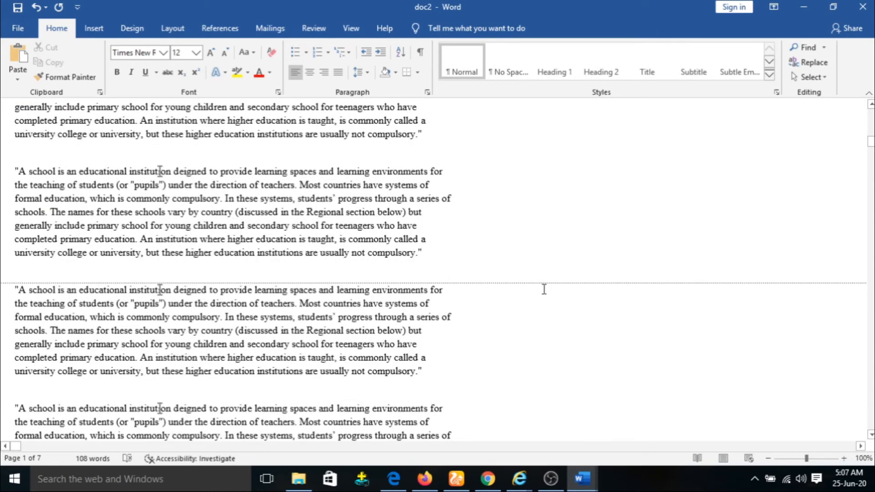
scroll(236, 295, down, 3)
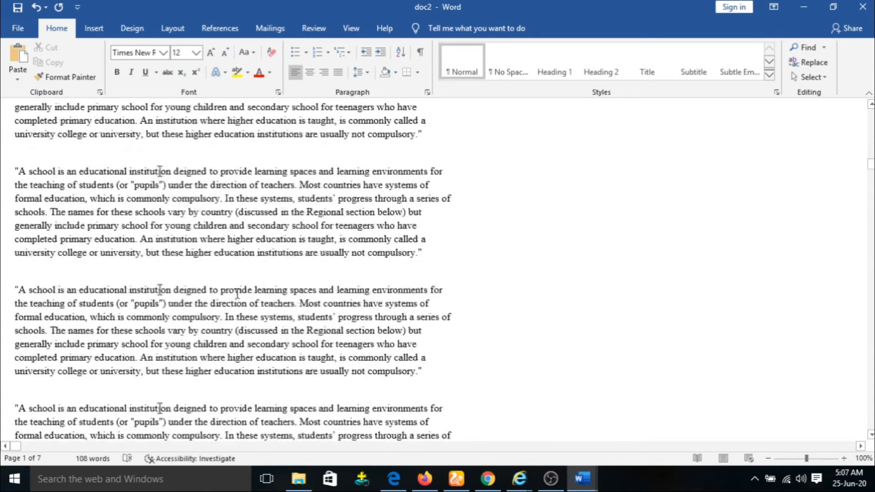
scroll(262, 200, down, 1)
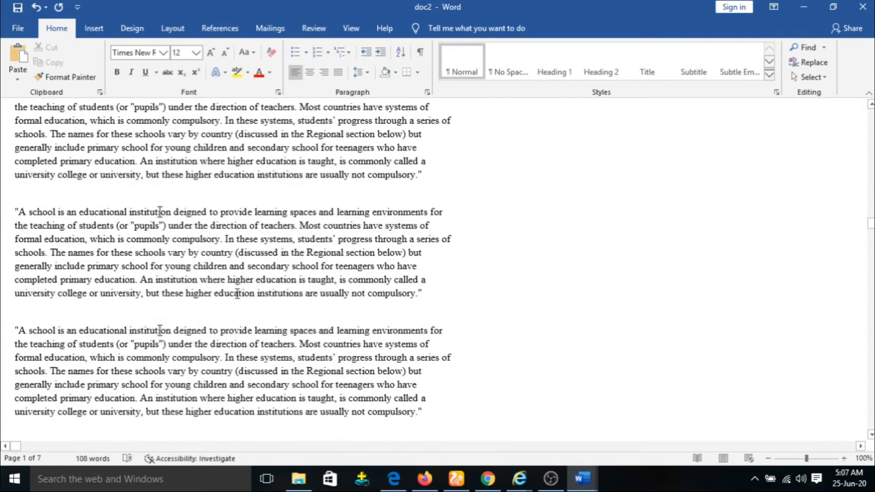
click(351, 28)
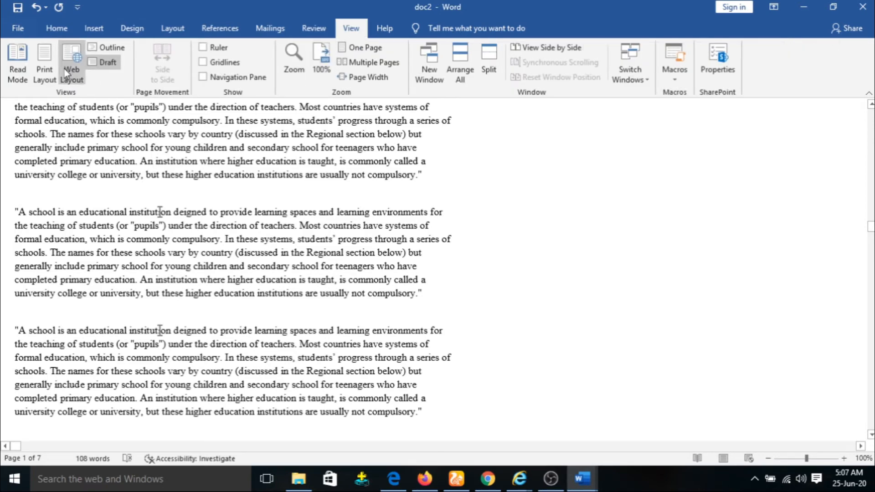
scroll(146, 225, down, 3)
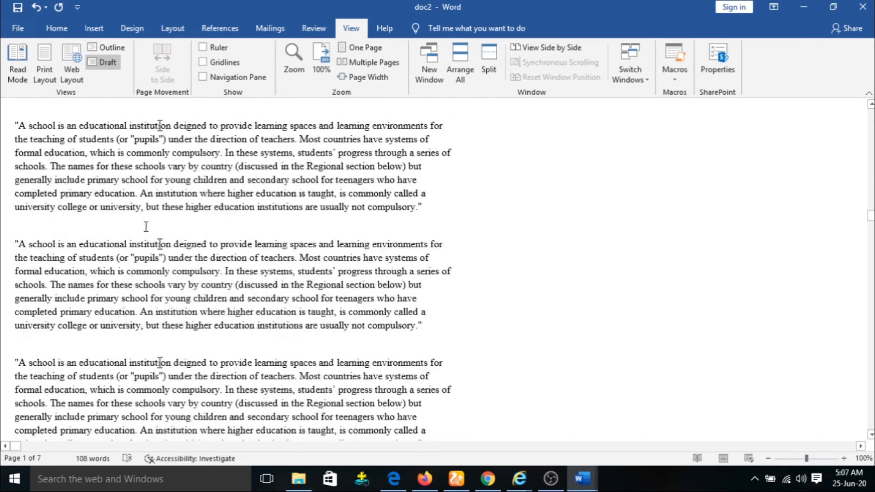
click(44, 75)
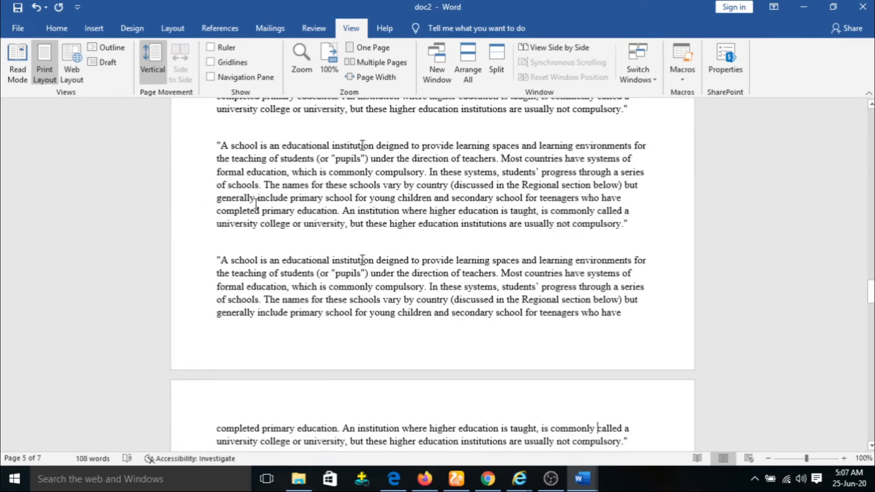
Step: Scroll up and down through doc2 in Print Layout
scroll(255, 204, up, 8)
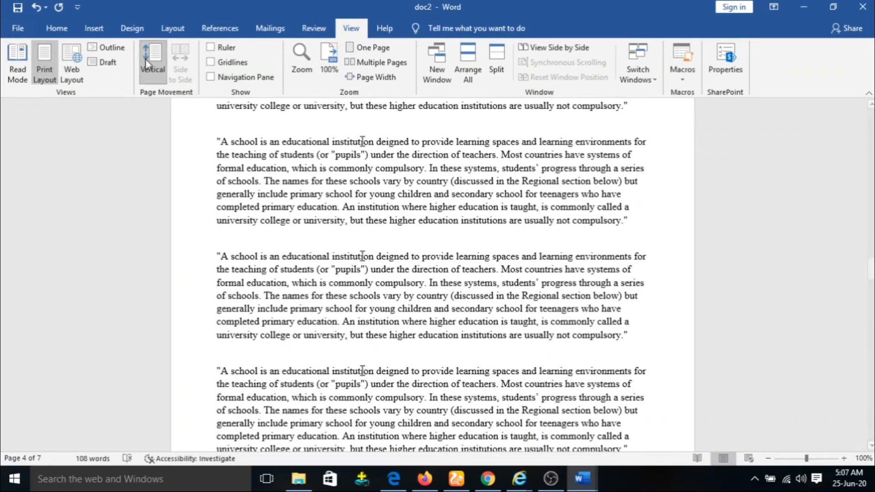
scroll(407, 229, down, 7)
scroll(406, 229, down, 10)
scroll(407, 229, down, 10)
scroll(415, 222, up, 10)
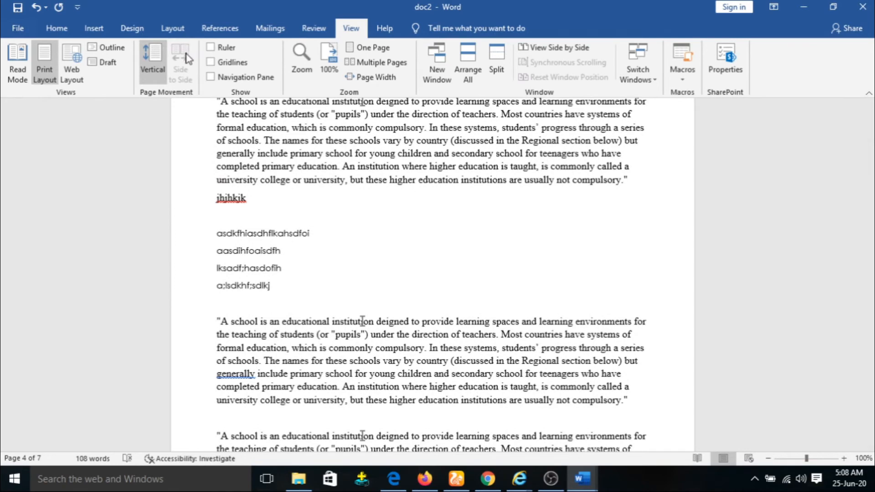
scroll(270, 130, up, 3)
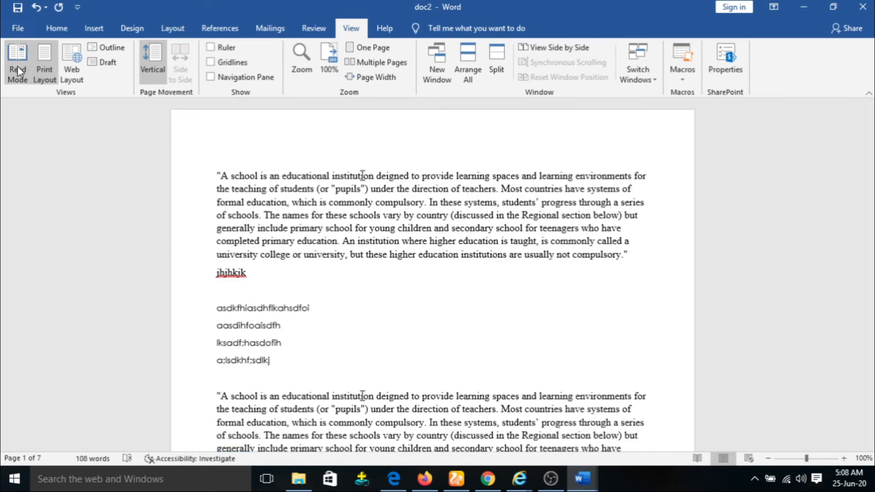
Step: Open Read Mode, page forward and back through the screens, then exit with Esc
click(18, 65)
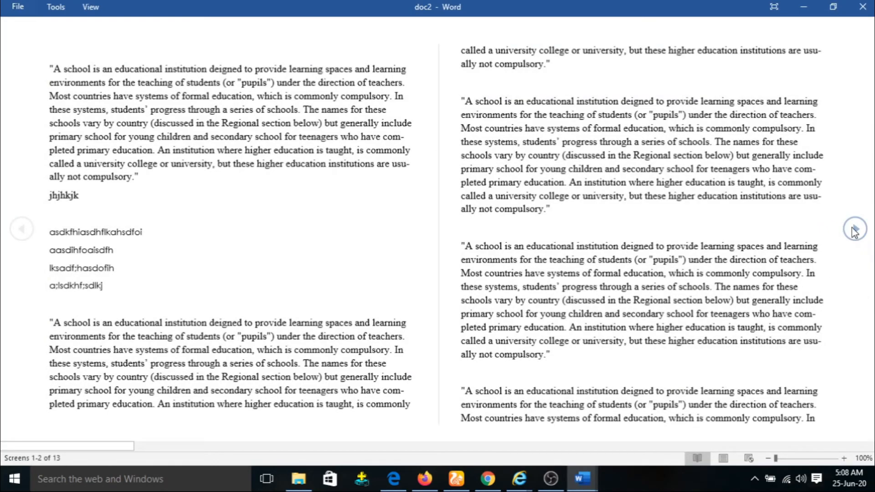
click(856, 230)
click(853, 228)
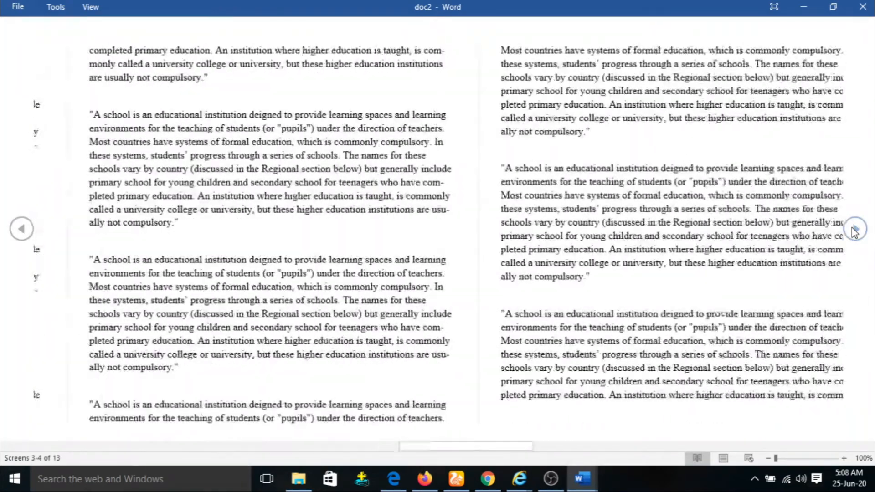
click(853, 227)
click(21, 230)
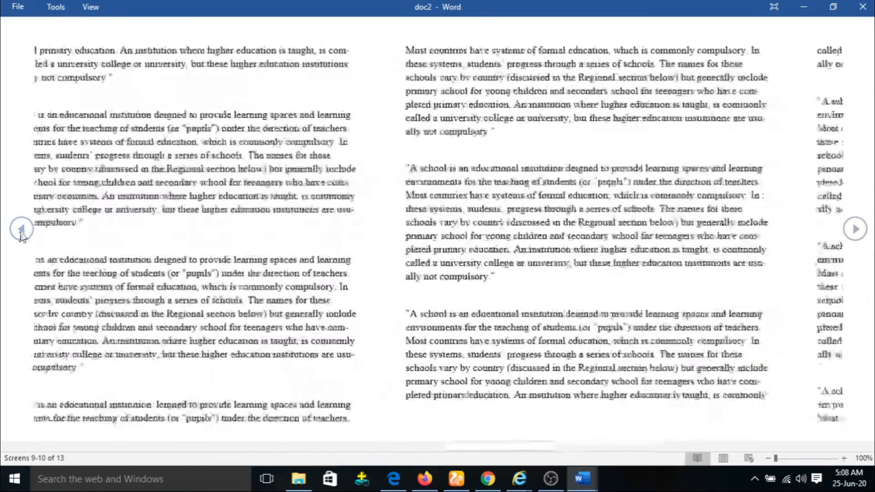
click(849, 236)
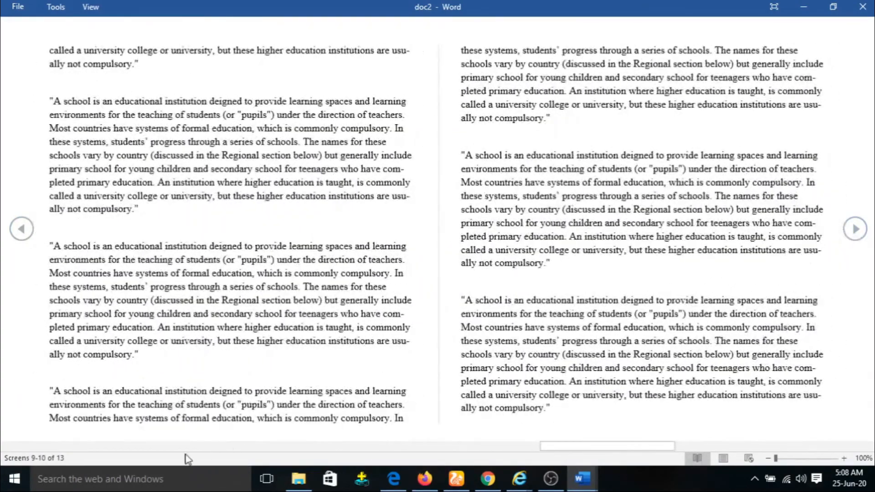
scroll(268, 397, down, 1)
drag(666, 446, 491, 404)
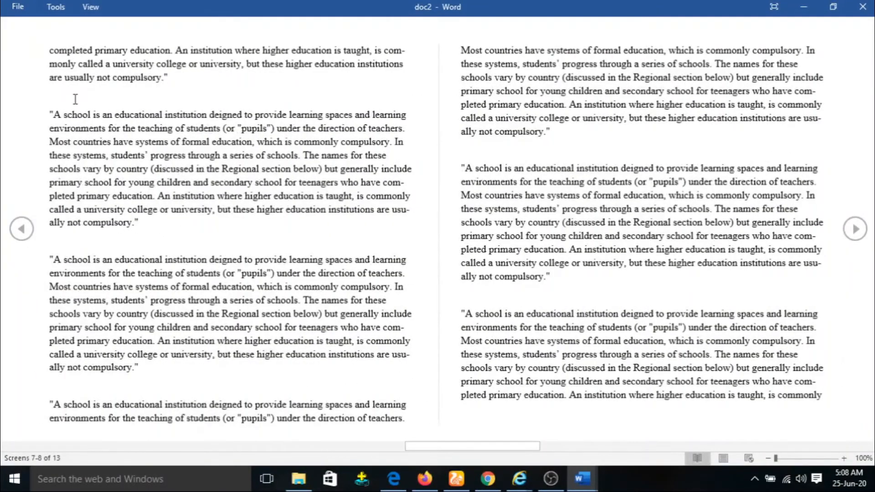
key(Escape)
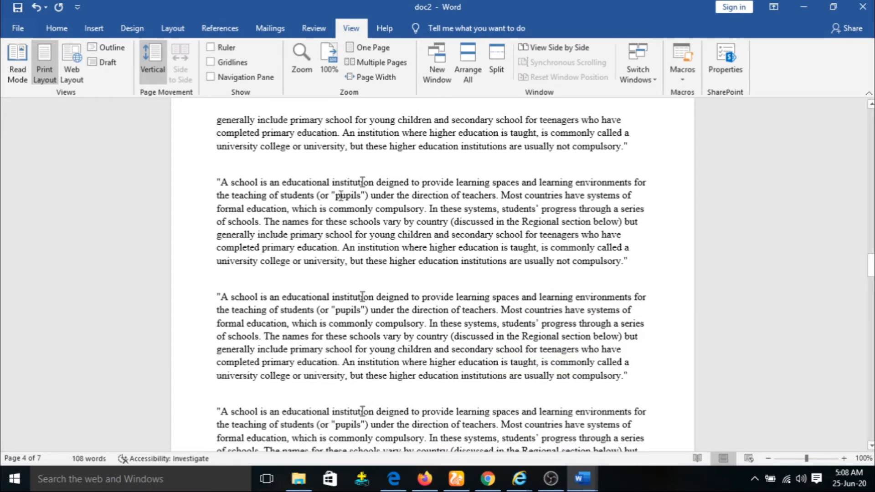
Step: Go to the top of page 1 and turn on the Ruler
scroll(525, 221, up, 8)
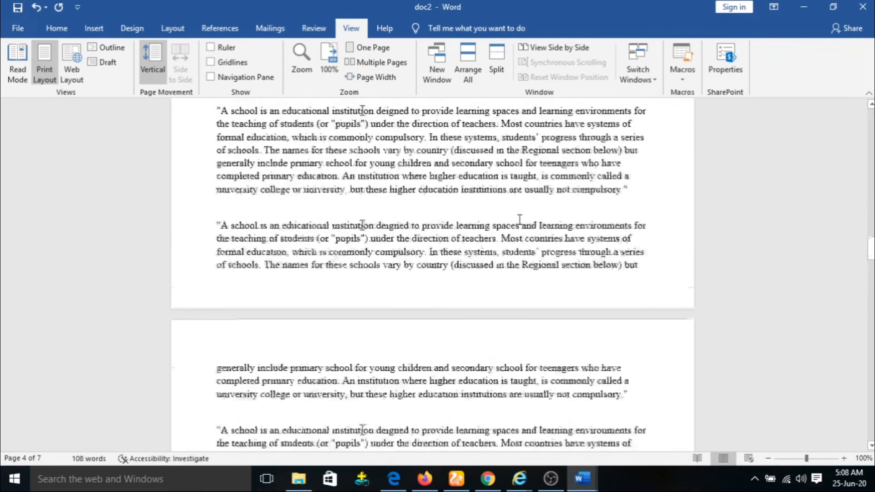
drag(868, 241, 868, 118)
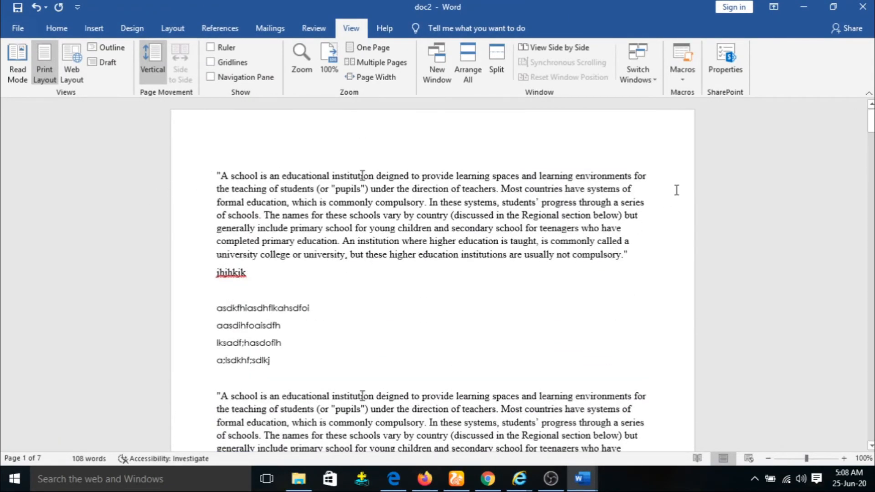
click(212, 48)
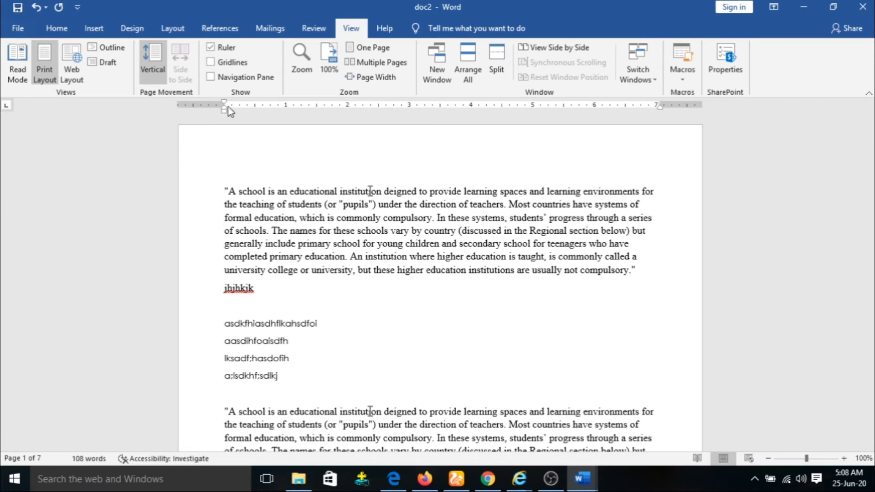
Step: Drag the left, right, top and bottom margin markers so doc2 reflows to 6 pages
mouse_move(224, 104)
mouse_down()
mouse_move(190, 104)
mouse_move(221, 104)
mouse_up()
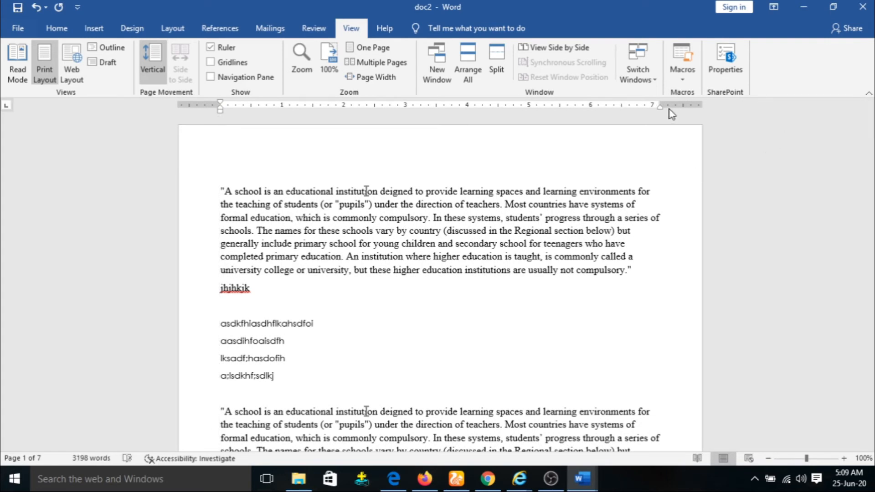
mouse_move(660, 104)
mouse_down()
mouse_move(646, 103)
mouse_move(663, 109)
mouse_up()
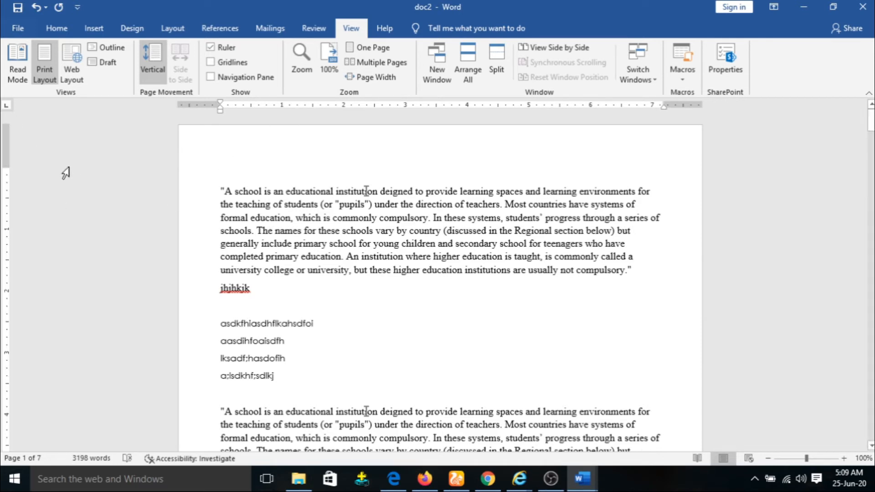
mouse_move(4, 167)
mouse_down()
mouse_move(7, 136)
mouse_move(7, 148)
mouse_up()
scroll(74, 261, down, 15)
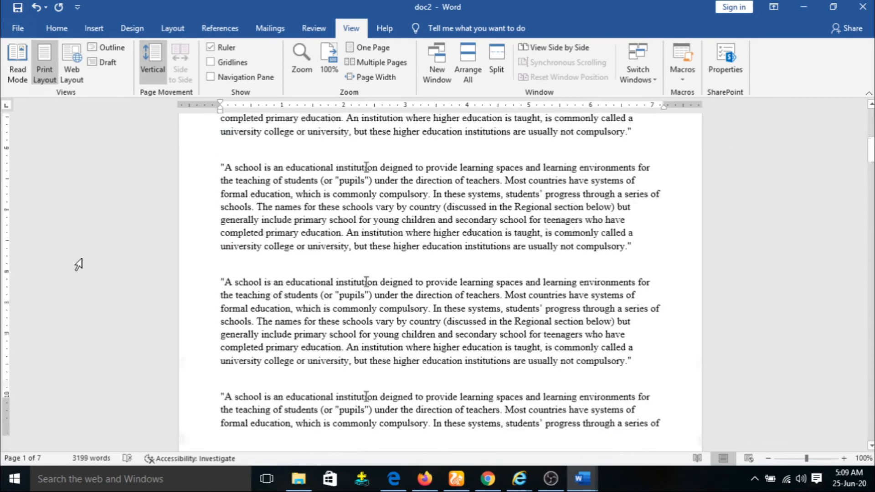
mouse_move(5, 275)
mouse_down()
mouse_move(8, 245)
mouse_move(10, 274)
mouse_up()
scroll(569, 256, up, 6)
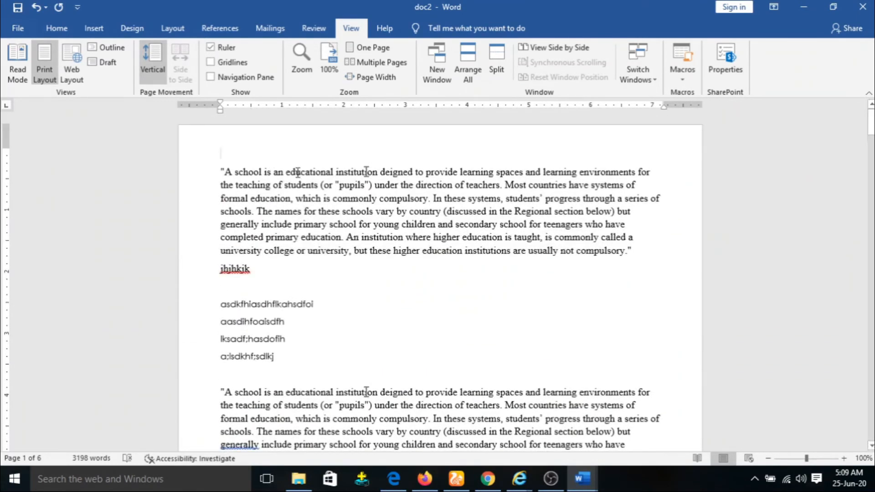
Step: Turn Gridlines on, look over the page, then turn them off
click(213, 64)
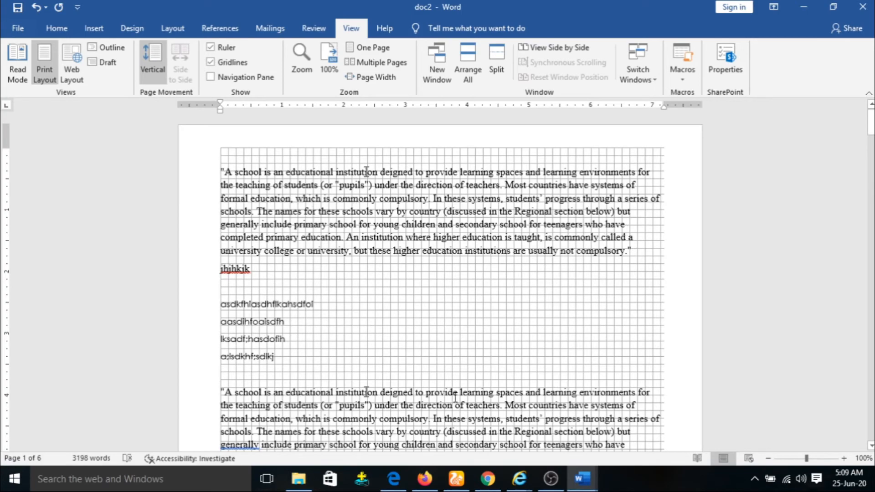
scroll(524, 291, down, 15)
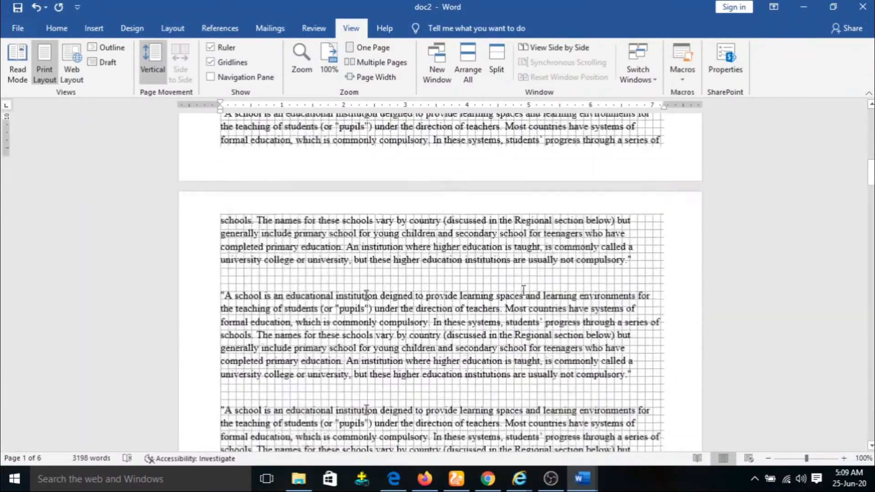
scroll(431, 260, up, 15)
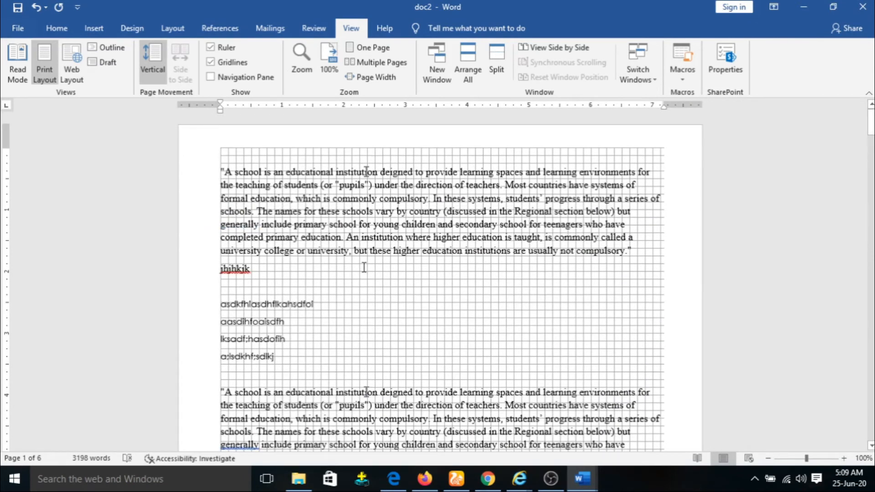
click(211, 63)
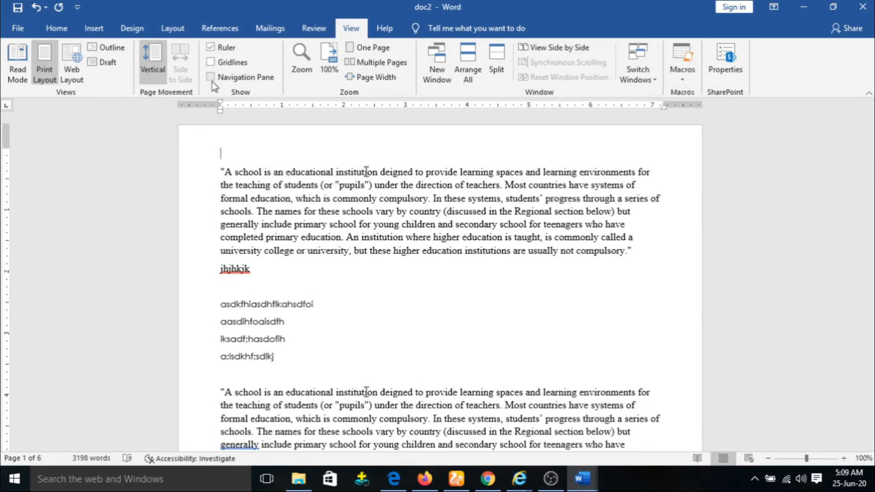
Step: Use the Navigation Pane's Pages and Results views to jump to page 6, then close the pane
click(211, 77)
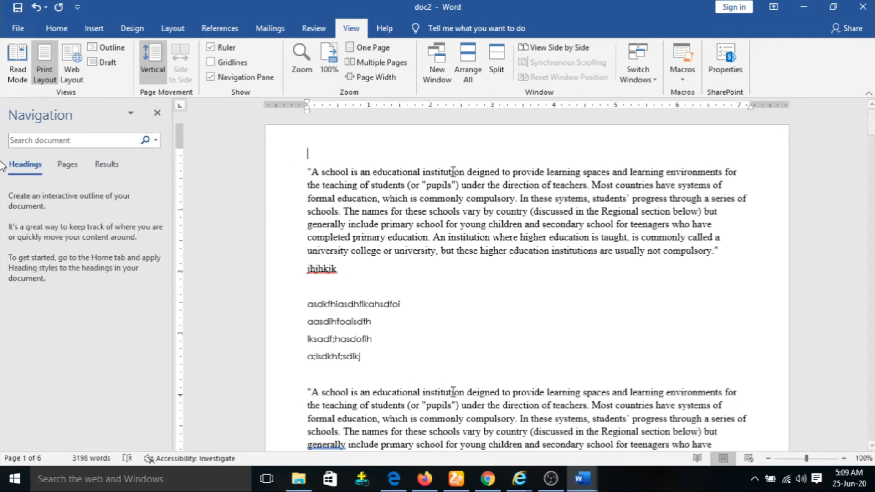
click(66, 163)
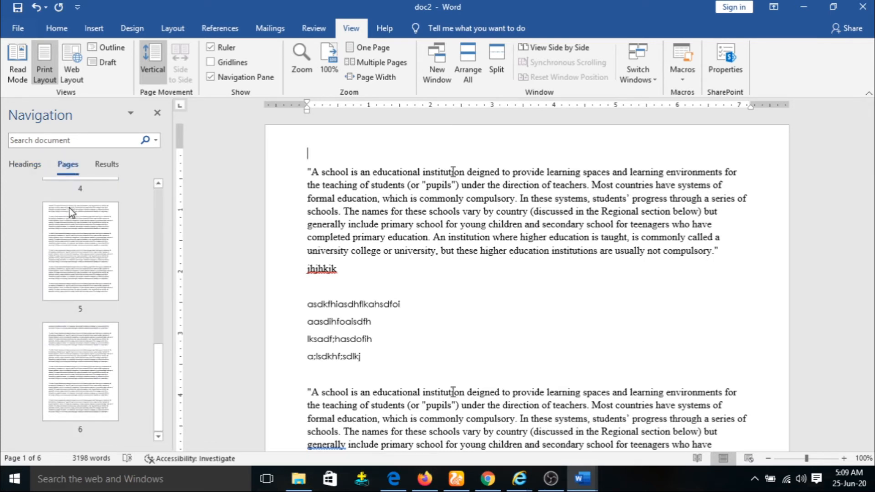
click(114, 166)
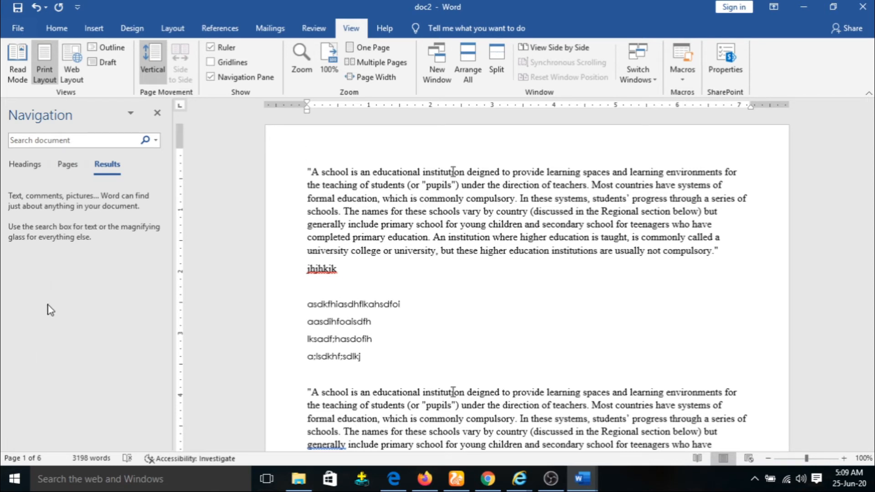
click(69, 167)
click(72, 362)
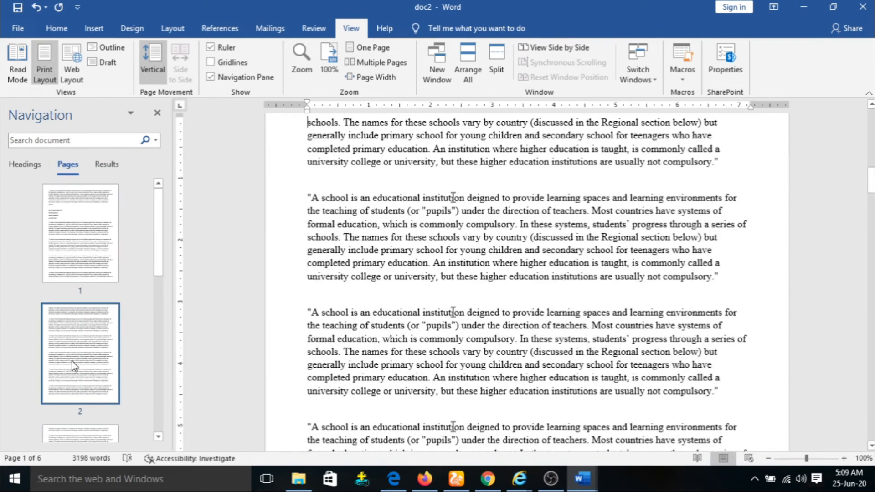
scroll(69, 364, down, 5)
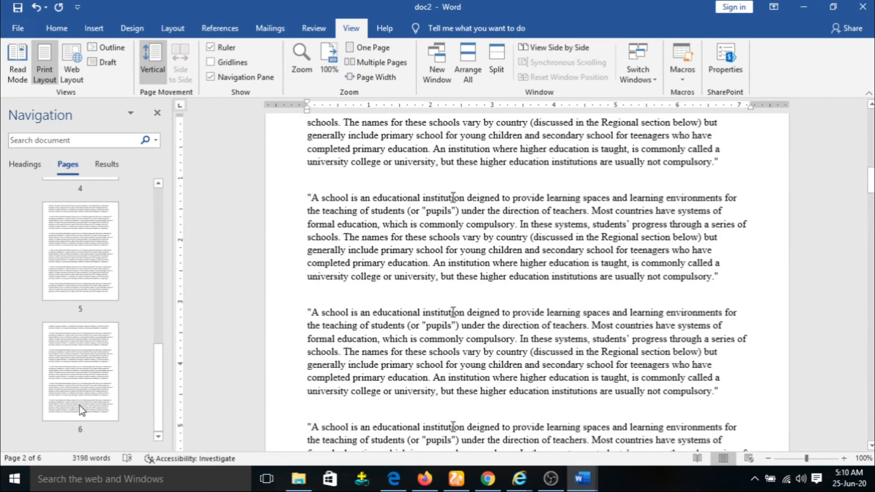
click(84, 390)
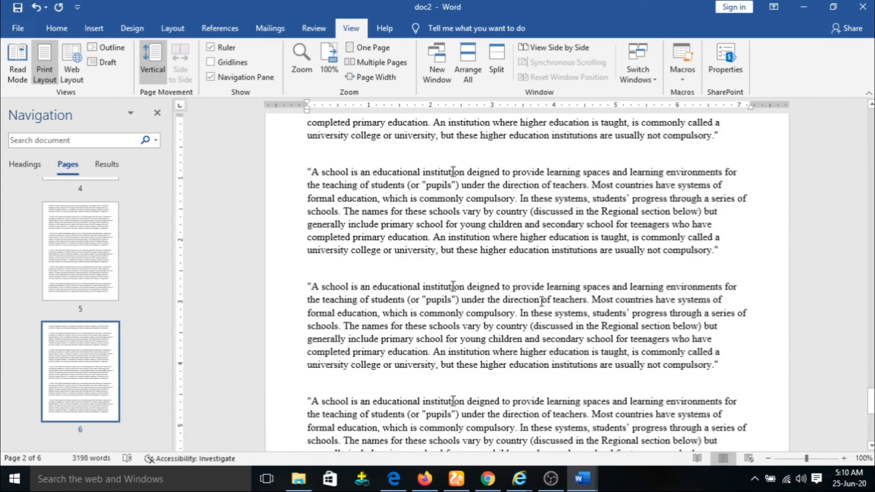
scroll(64, 242, up, 5)
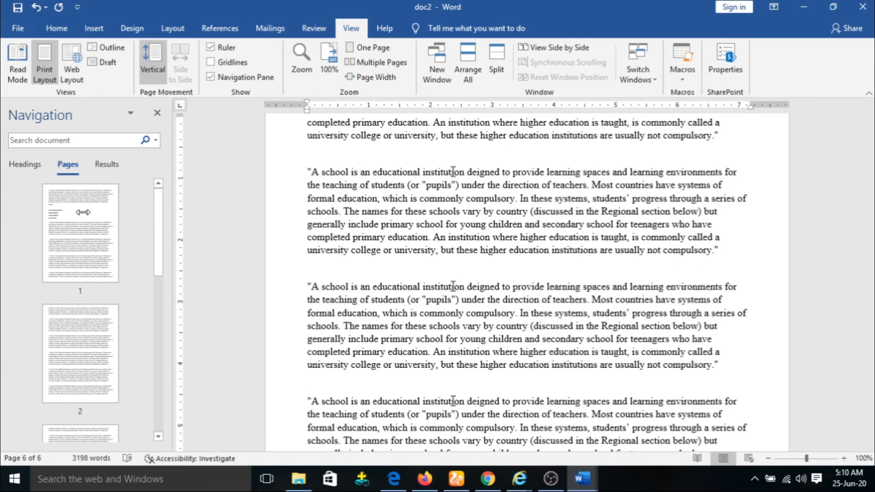
click(157, 112)
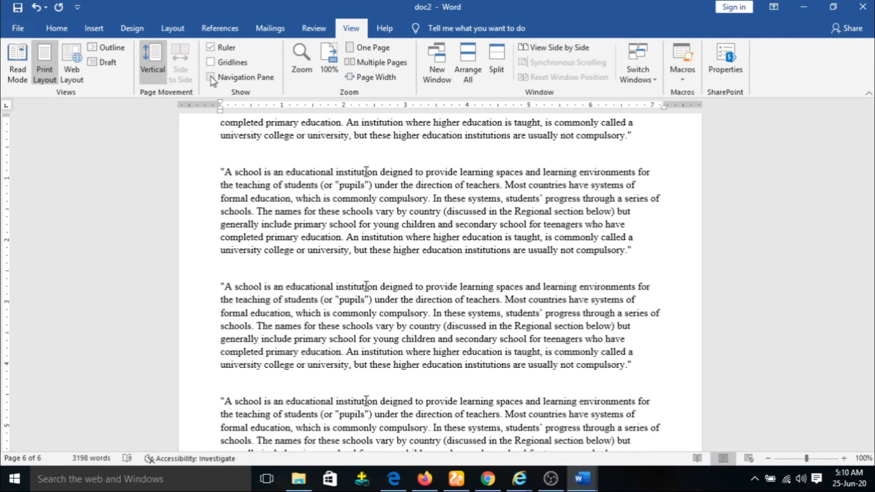
Step: Hide the ruler, zoom doc2 in three steps, then back out two steps
click(214, 48)
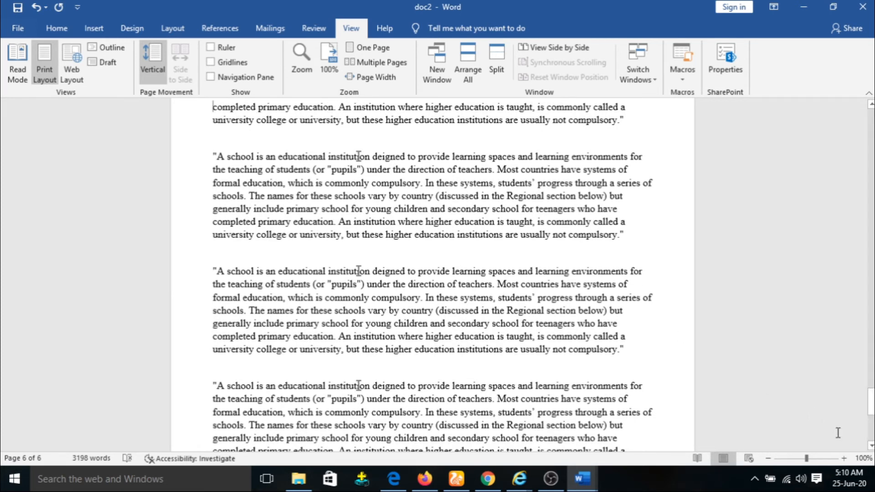
click(844, 458)
click(845, 458)
click(844, 458)
click(845, 458)
click(844, 459)
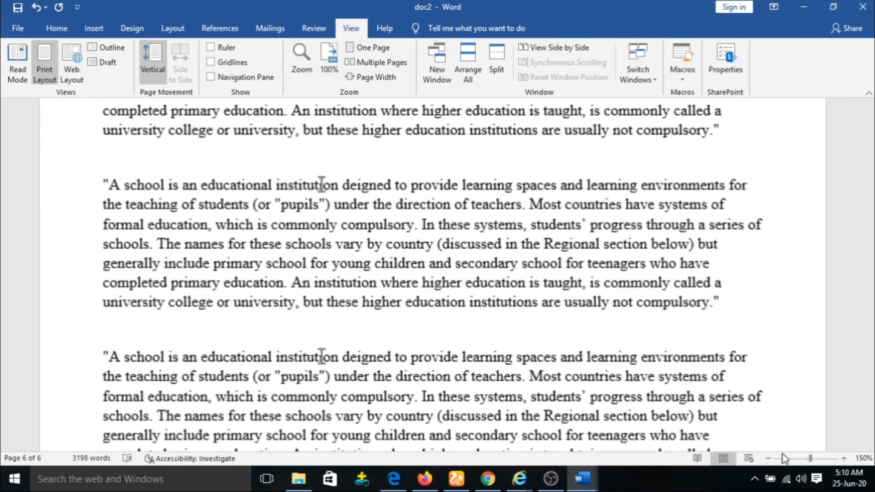
click(768, 458)
click(769, 459)
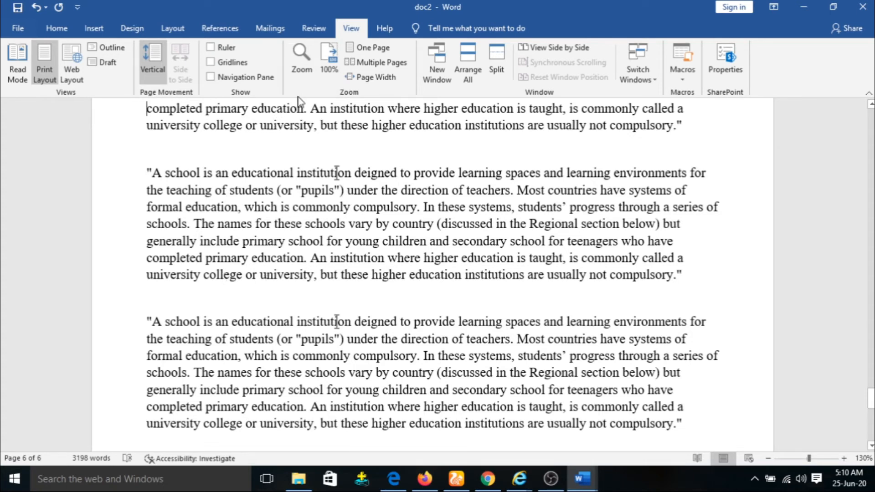
Step: Try 200%, 100% and Page width in the Zoom dialog, then return to 100%
click(303, 73)
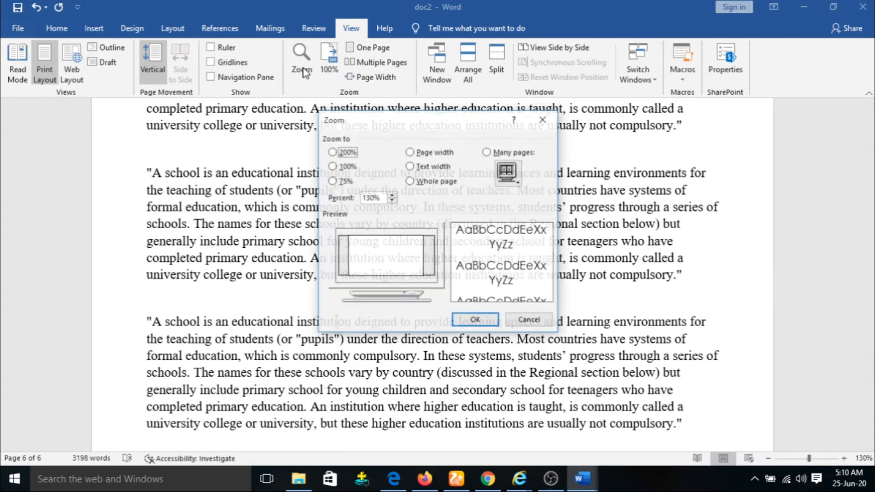
click(332, 152)
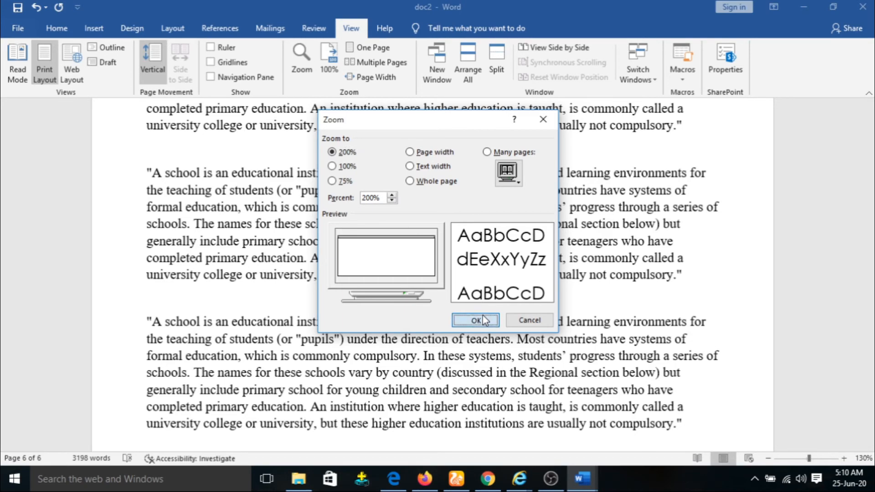
click(483, 318)
click(303, 68)
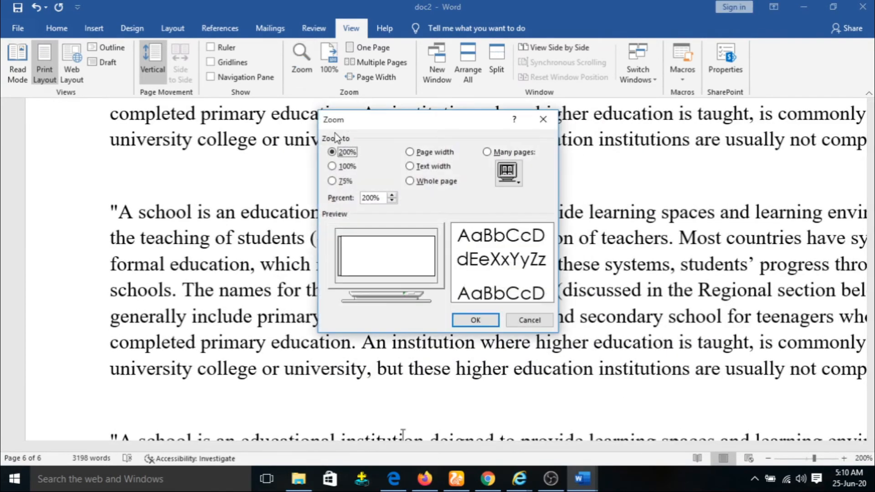
click(343, 168)
click(475, 320)
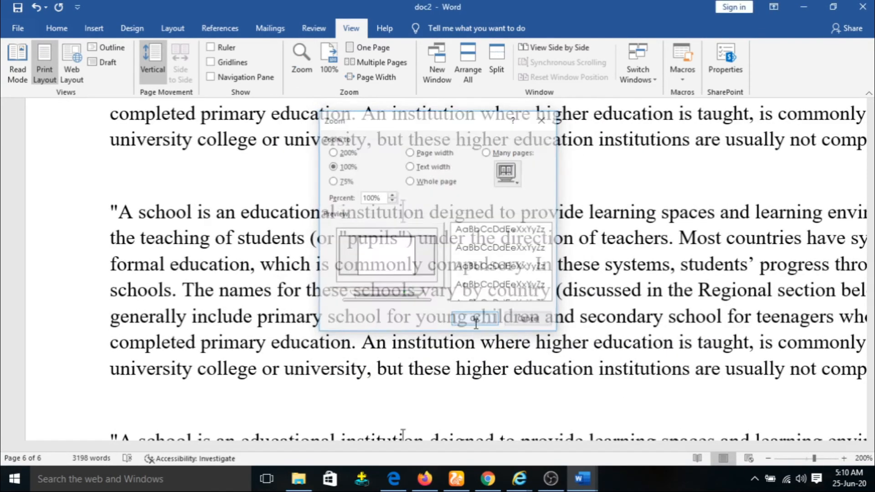
click(302, 60)
click(433, 153)
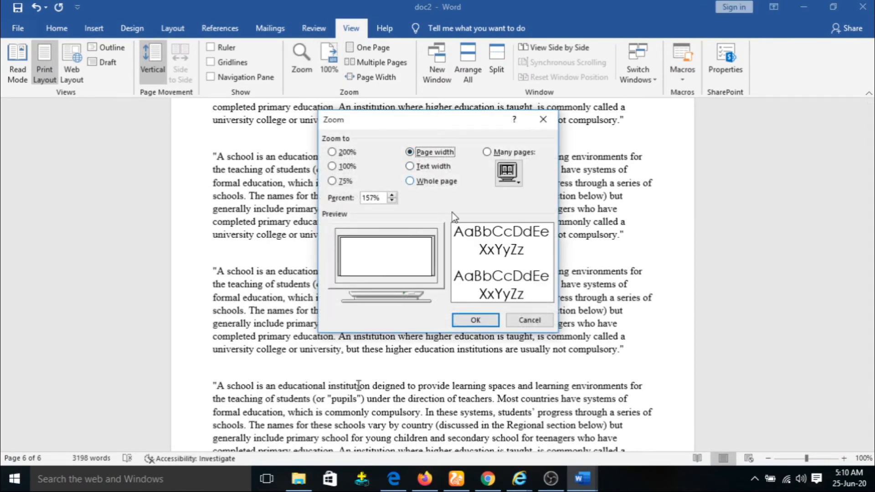
click(476, 320)
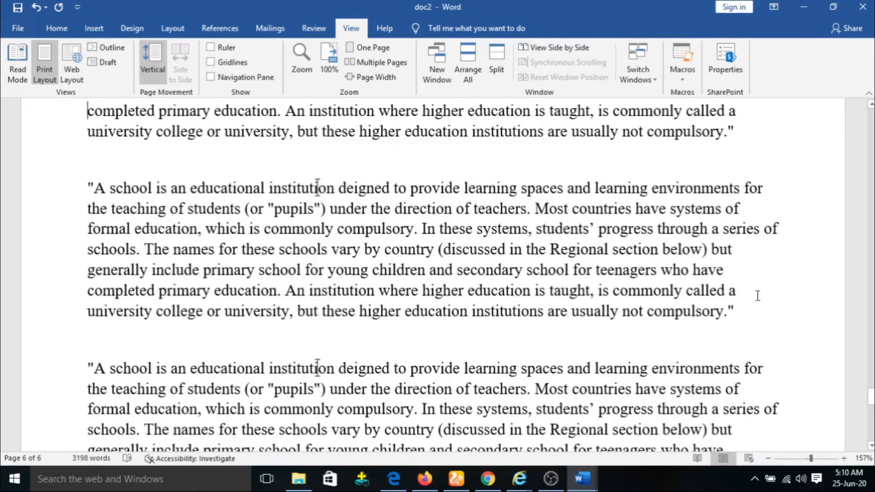
click(333, 67)
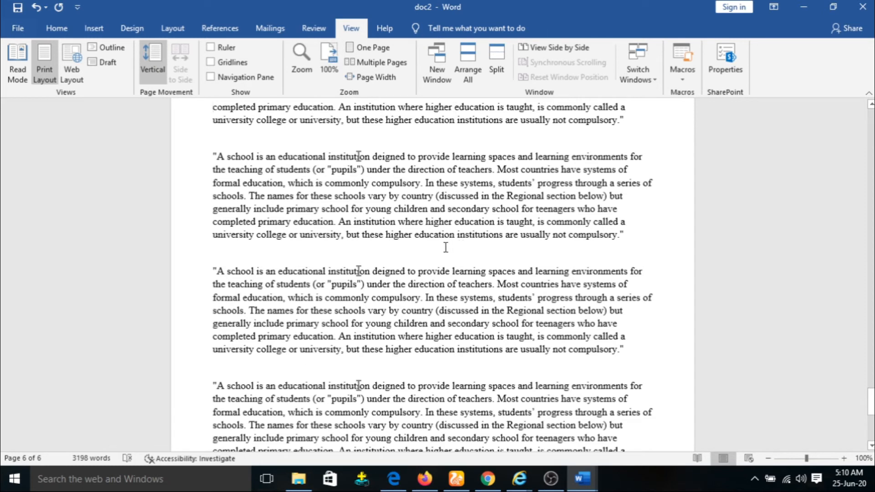
Step: Switch doc2 to One Page view, then Page Width, and finally 100% zoom
click(376, 50)
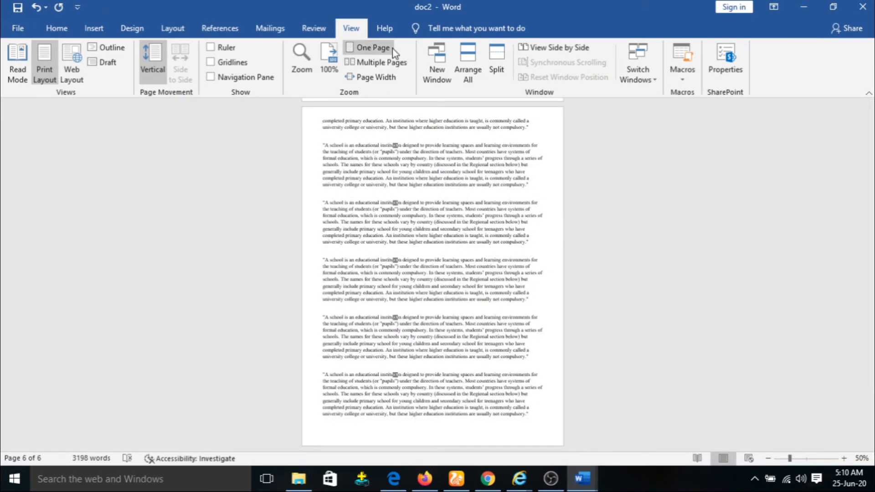
click(395, 63)
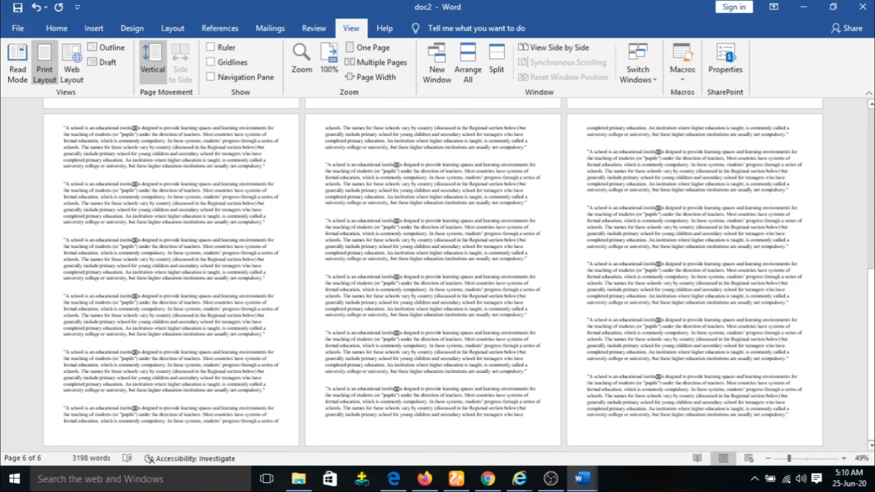
scroll(333, 271, up, 8)
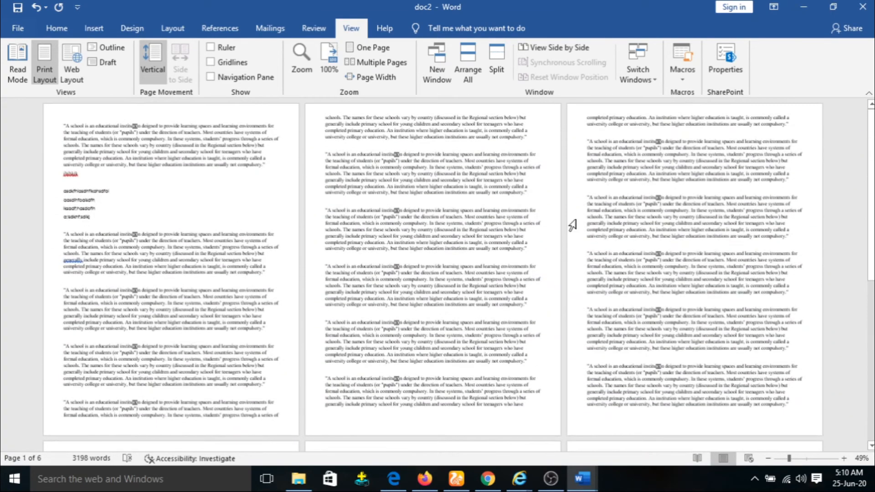
click(379, 79)
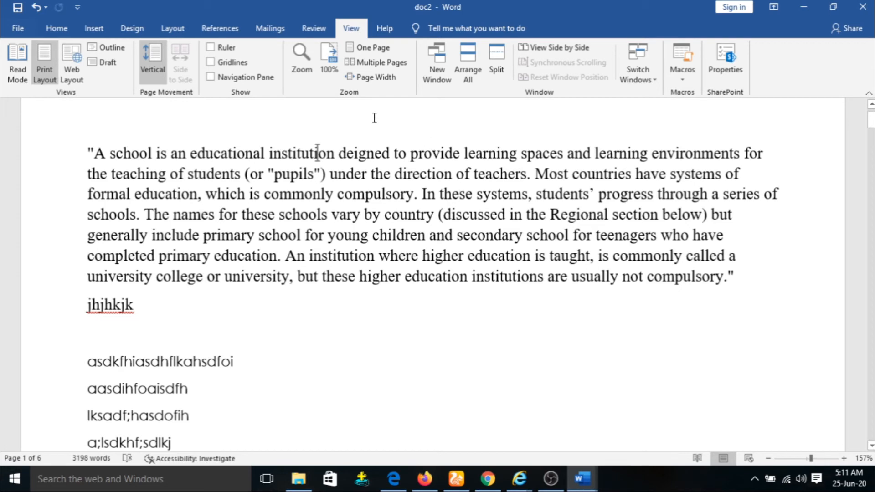
click(330, 62)
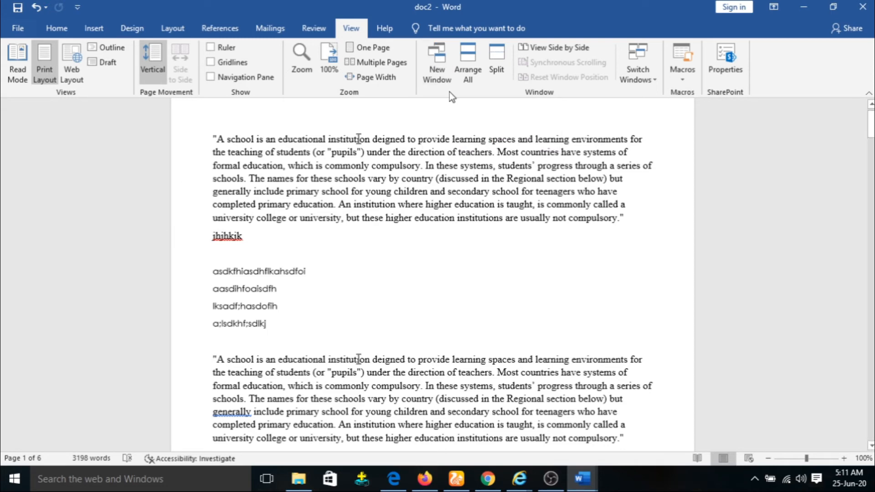
Step: Open new windows of doc2 until doc2:4 appears, then scroll it to the top of page 1
click(441, 59)
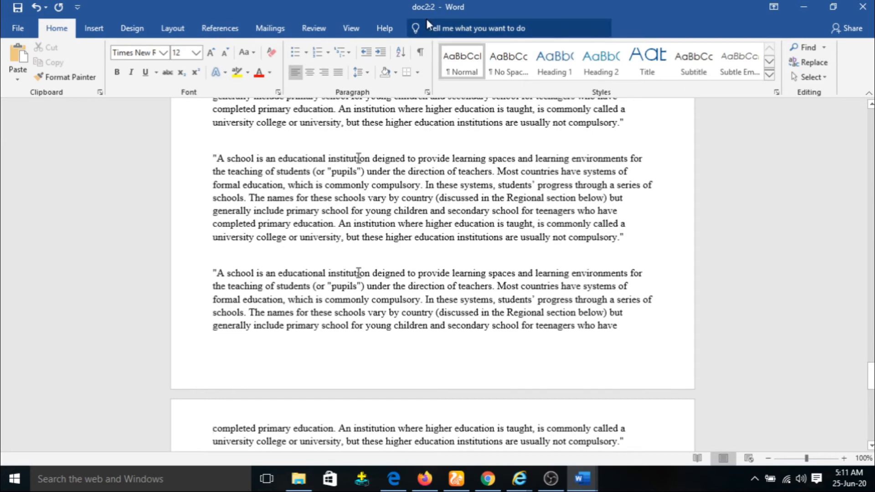
click(351, 29)
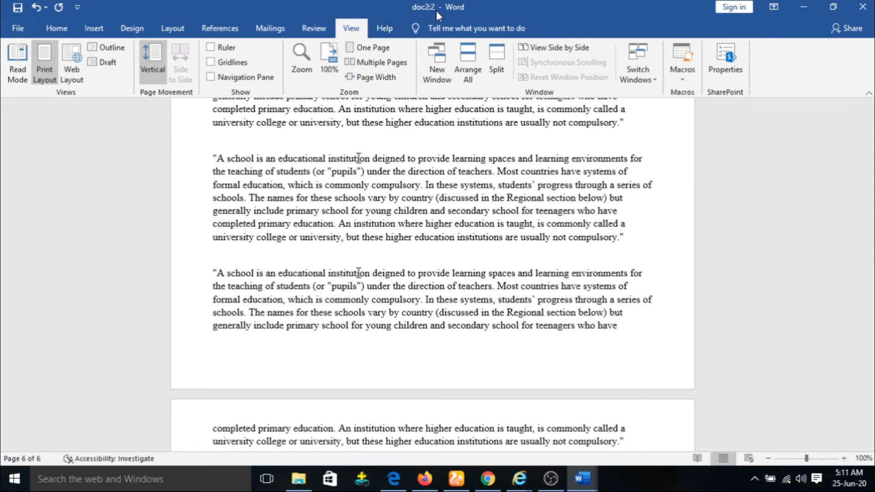
click(444, 51)
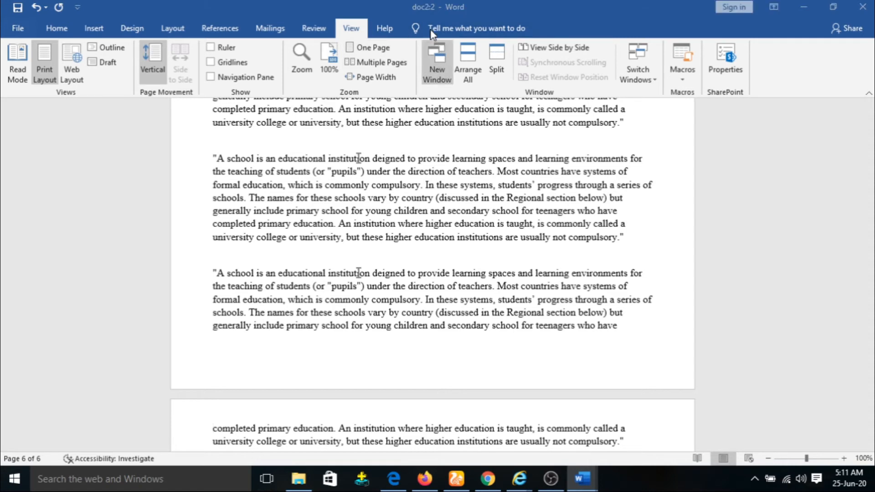
click(358, 33)
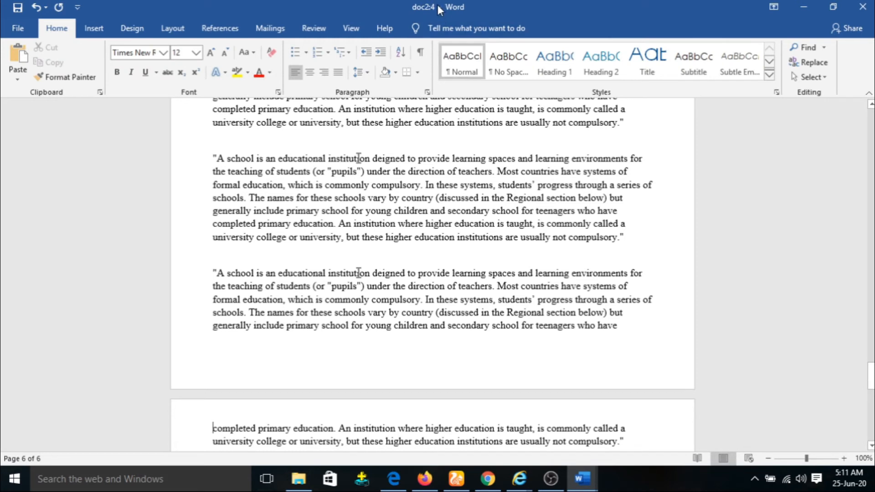
click(351, 28)
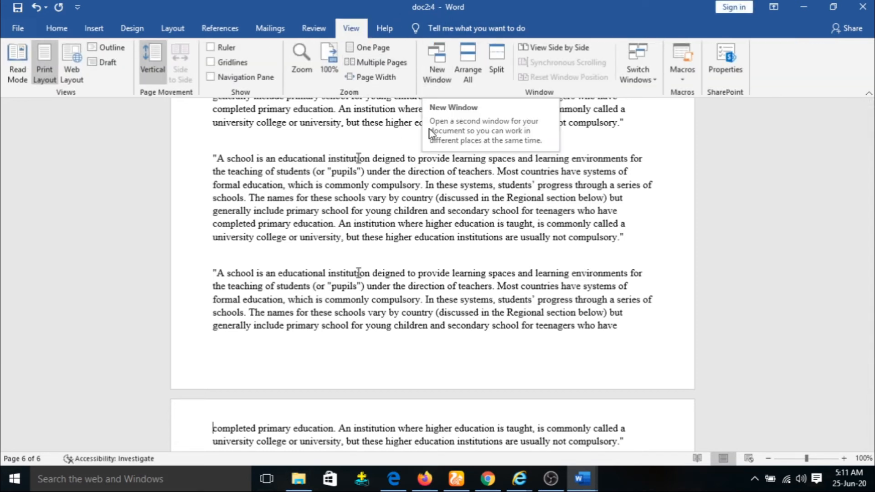
scroll(349, 272, up, 10)
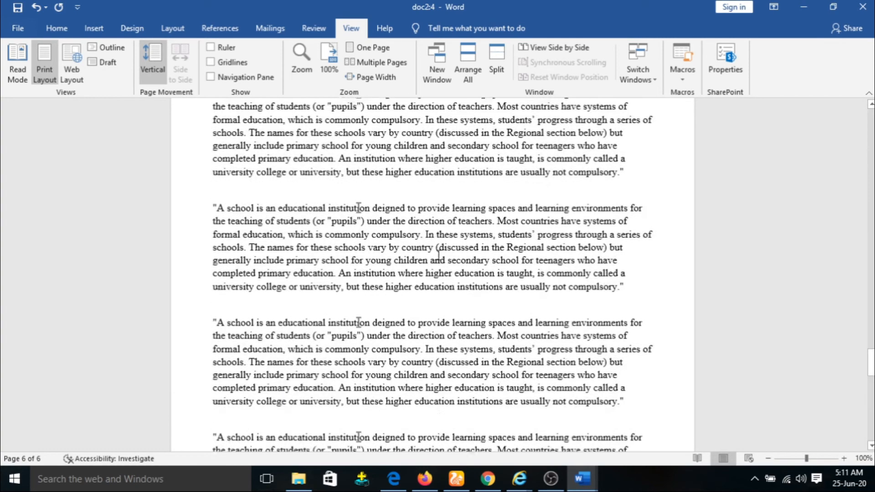
scroll(433, 273, up, 10)
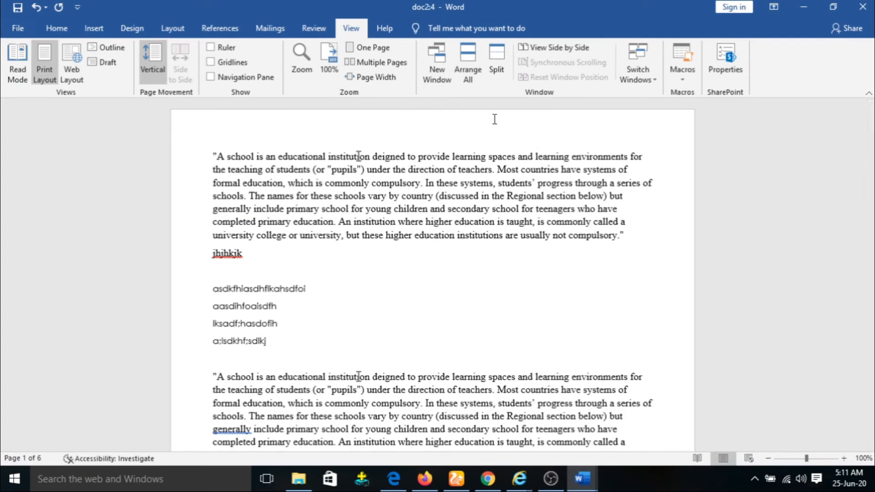
click(467, 66)
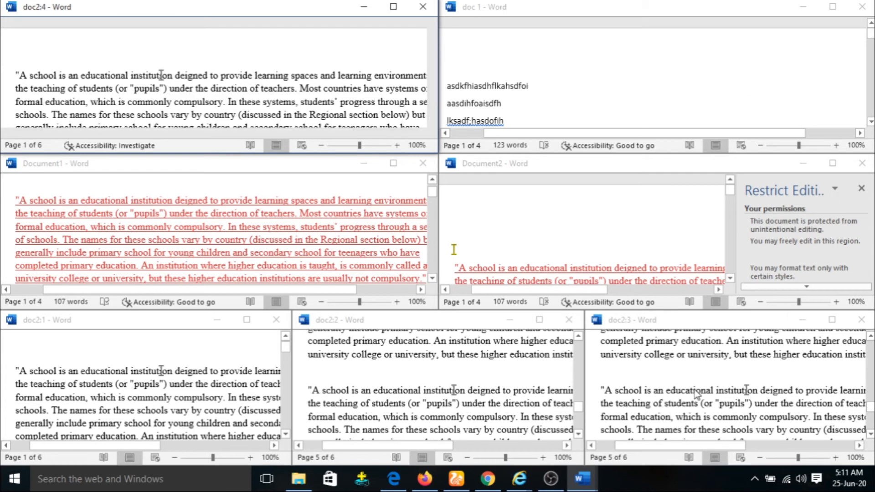
scroll(159, 350, down, 5)
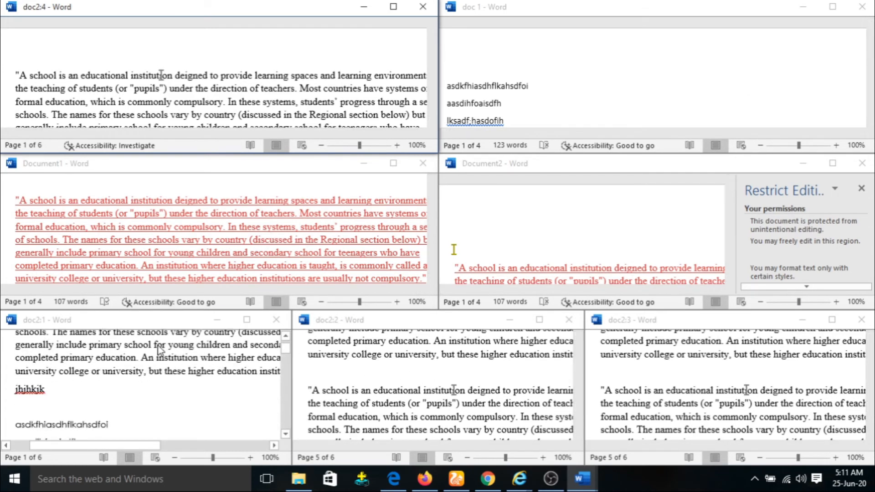
scroll(409, 360, down, 1)
scroll(408, 360, down, 5)
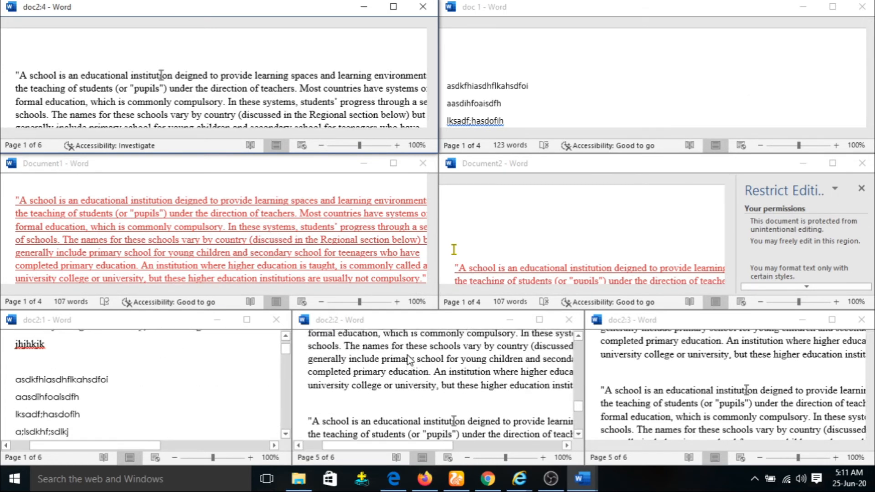
scroll(220, 105, up, 2)
scroll(231, 180, down, 5)
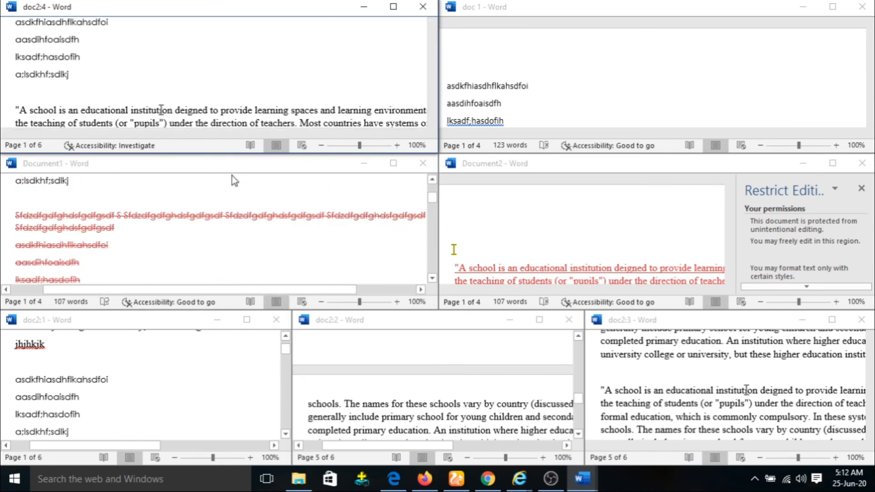
click(394, 6)
scroll(454, 248, up, 4)
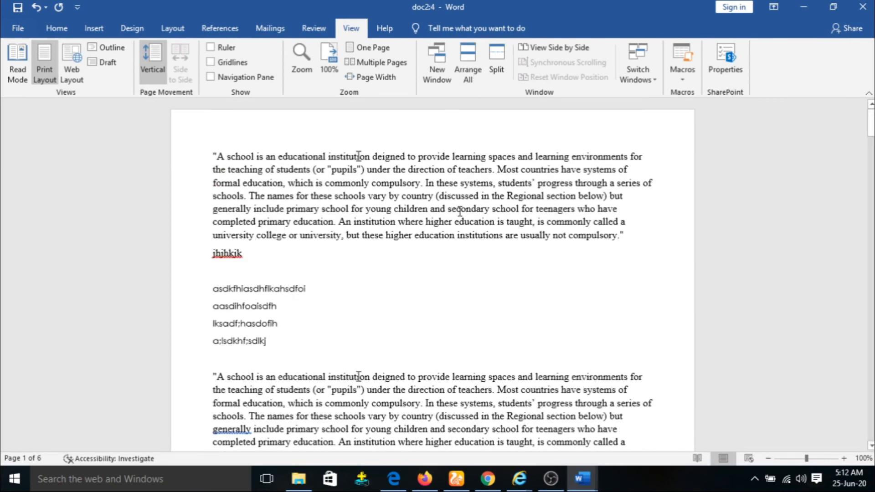
click(496, 56)
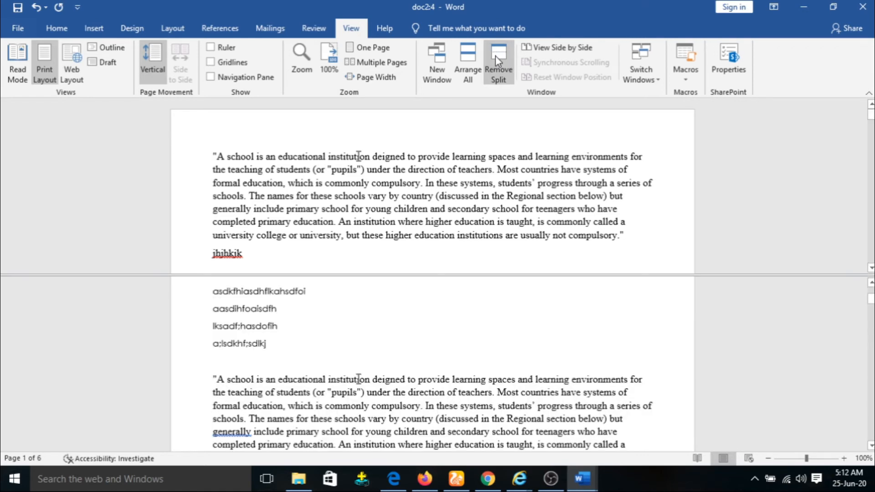
scroll(371, 294, down, 4)
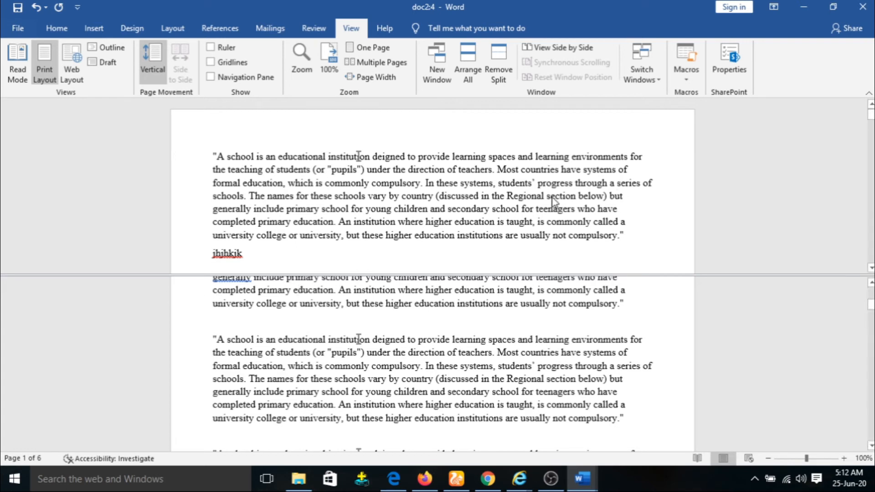
click(502, 67)
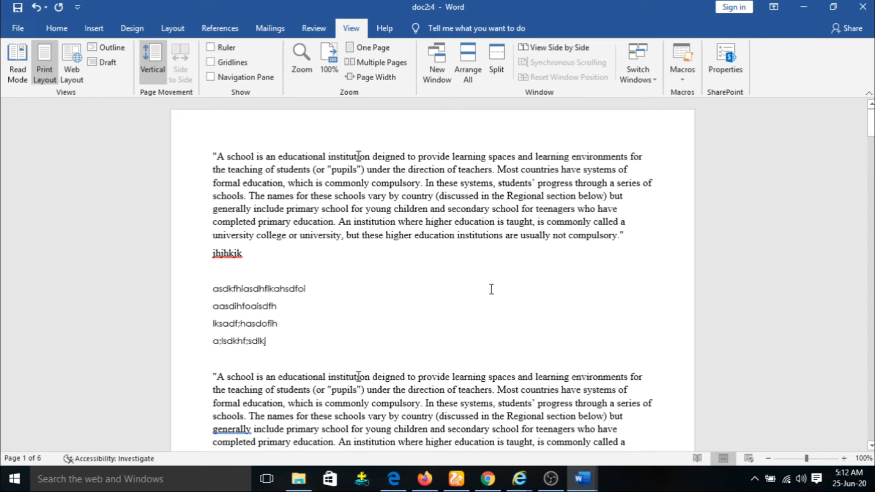
scroll(557, 286, down, 3)
scroll(557, 286, up, 3)
Step: Arrange all windows, then view doc2:4 beside doc 1 at equal halves
click(469, 66)
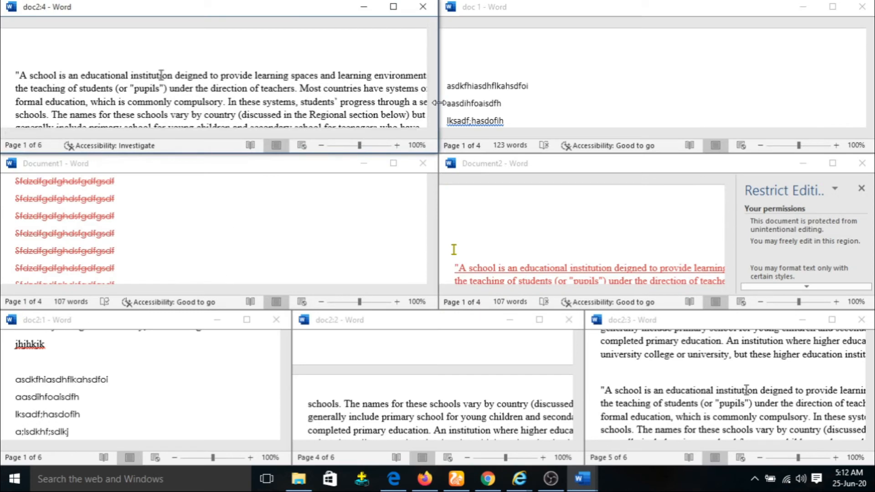
click(395, 8)
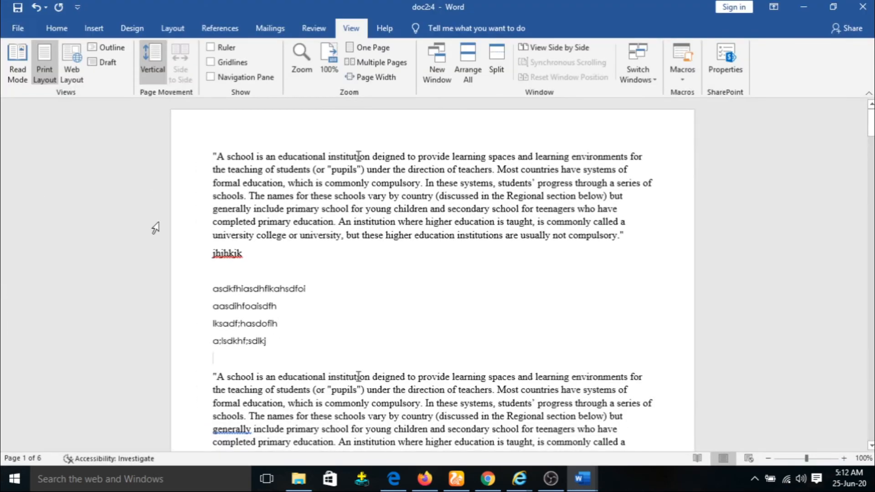
click(570, 49)
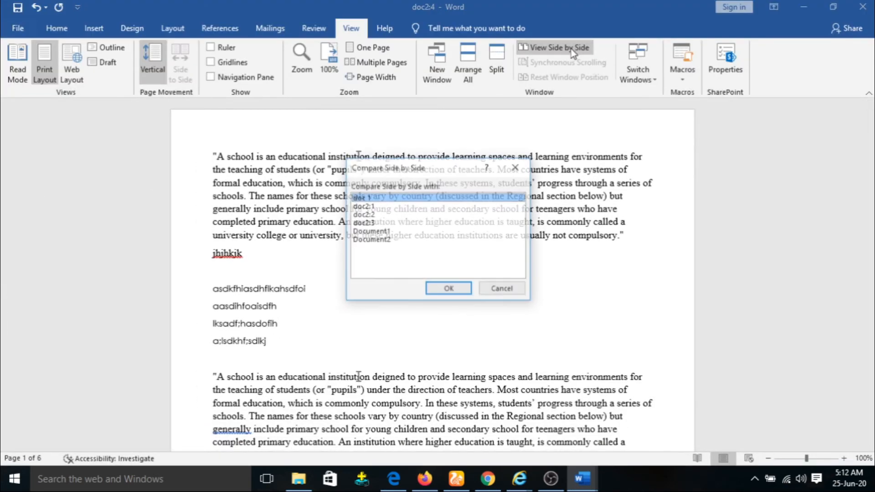
click(445, 288)
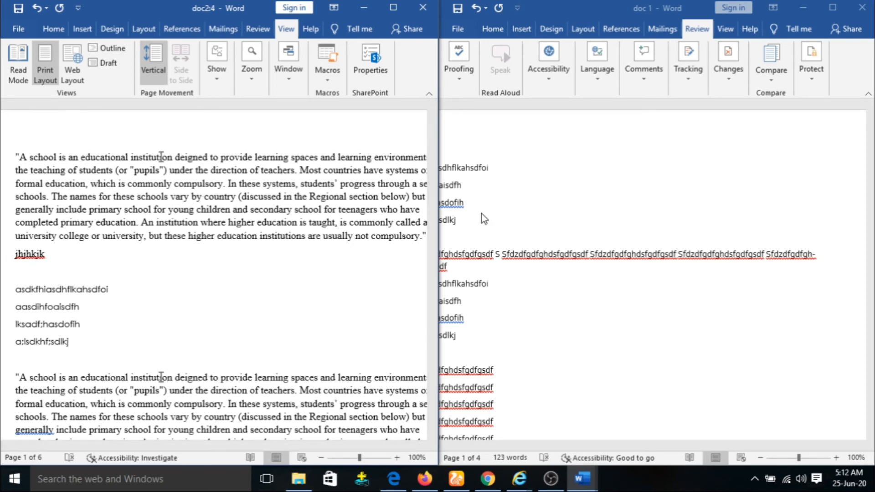
click(289, 80)
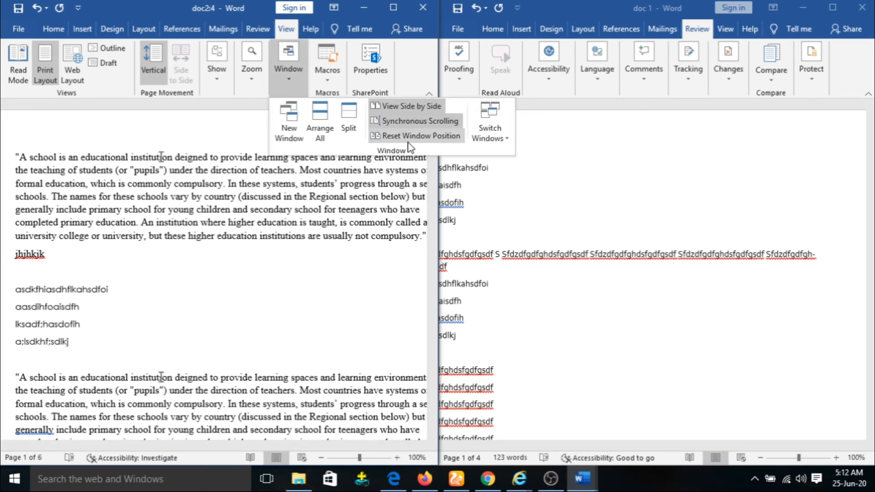
click(295, 240)
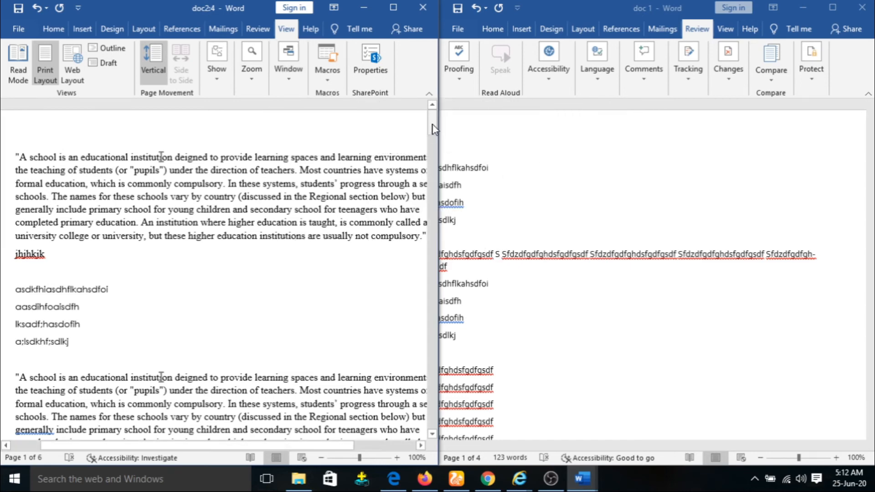
Step: Turn off synchronous scrolling and scroll each document independently
drag(432, 127, 431, 154)
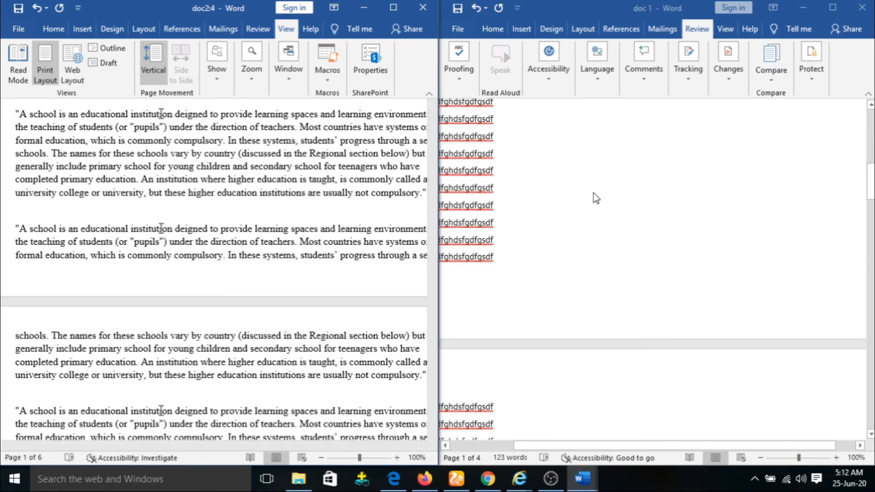
click(303, 78)
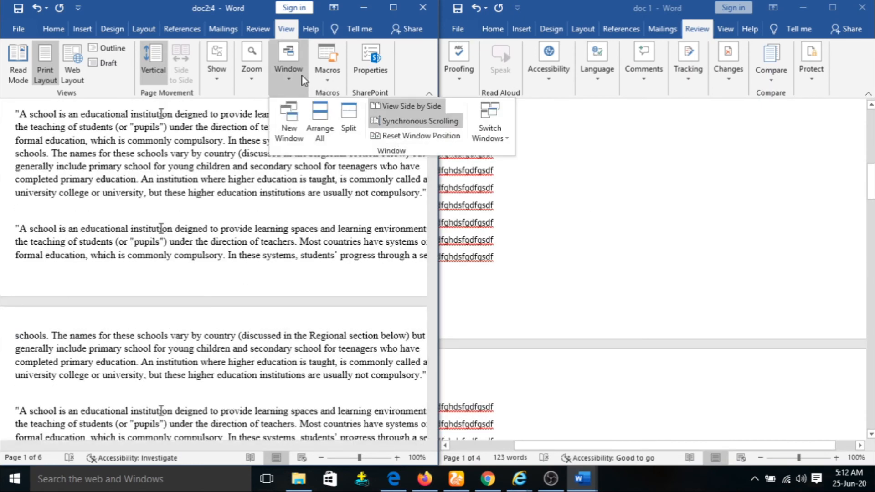
click(404, 120)
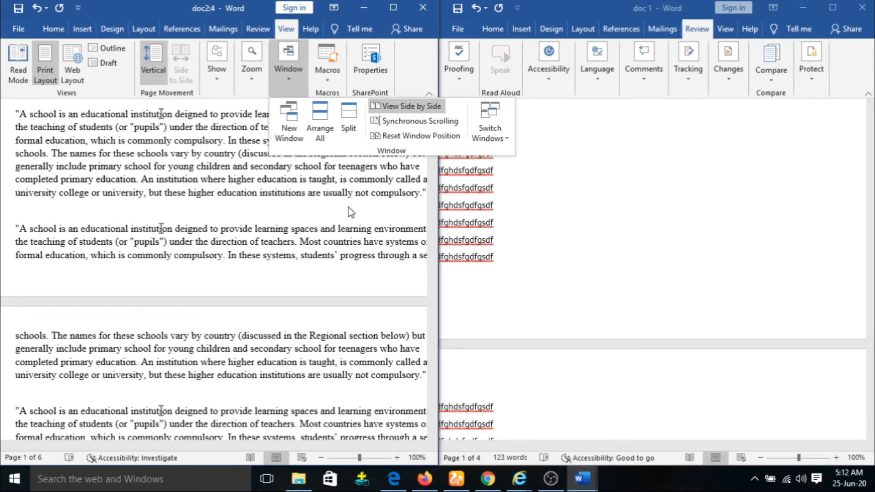
drag(434, 161, 433, 122)
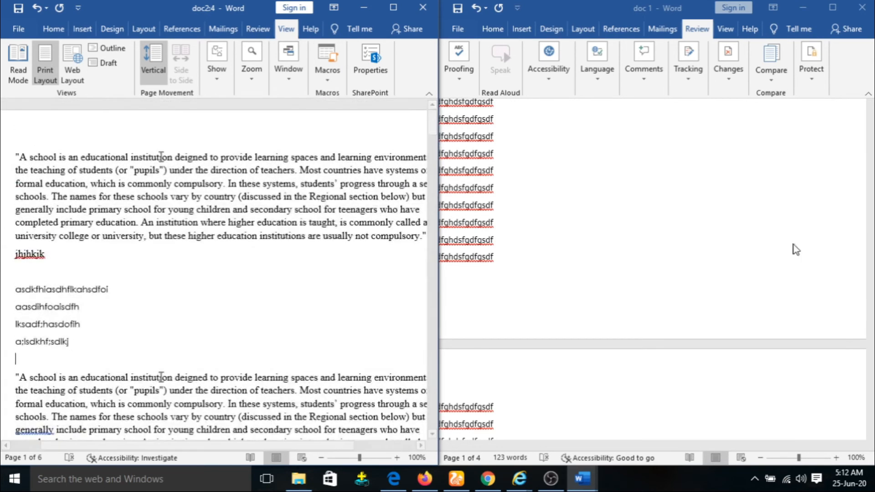
click(872, 137)
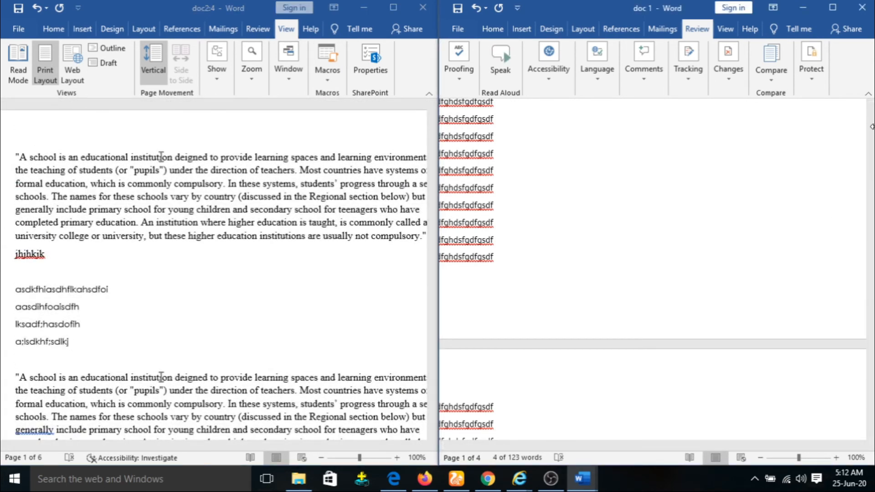
drag(871, 182, 871, 125)
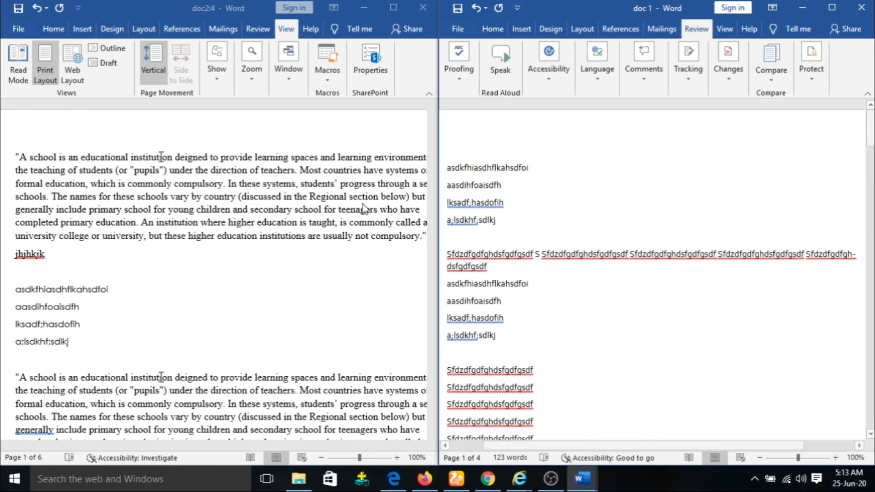
click(296, 83)
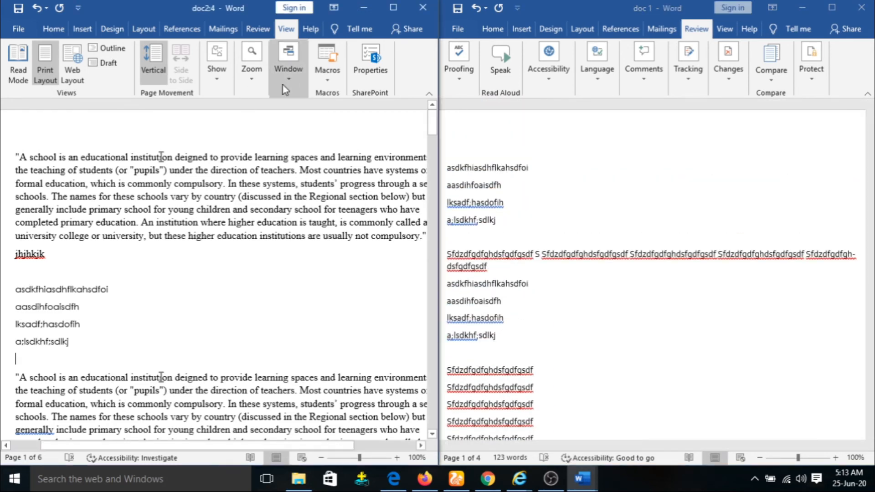
click(292, 84)
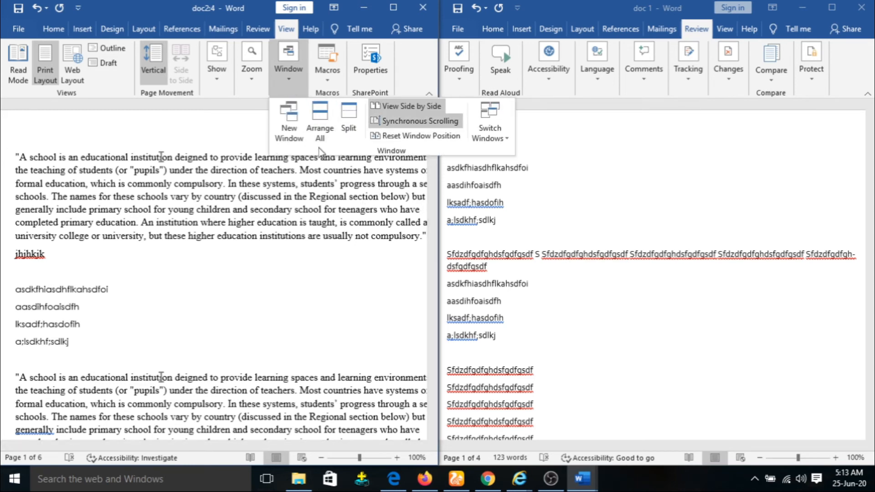
click(243, 135)
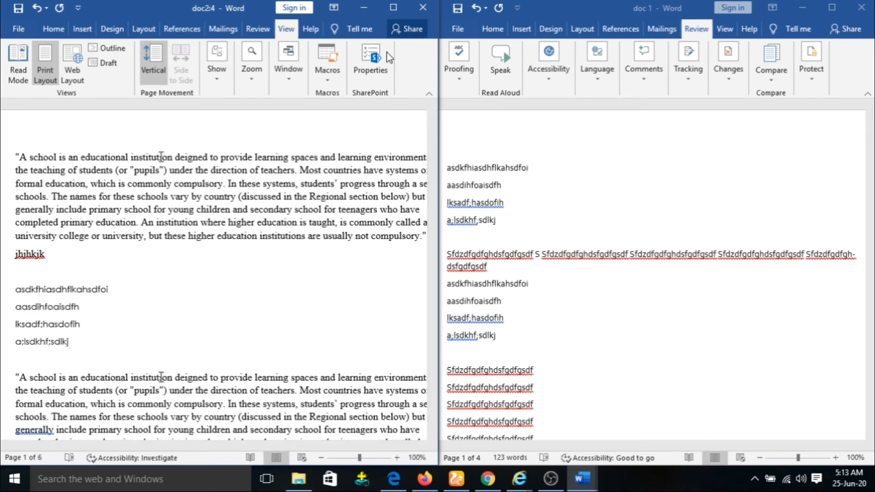
Step: Unsnap both windows, apply Reset Window Position, then maximize doc 1
drag(152, 13, 196, 106)
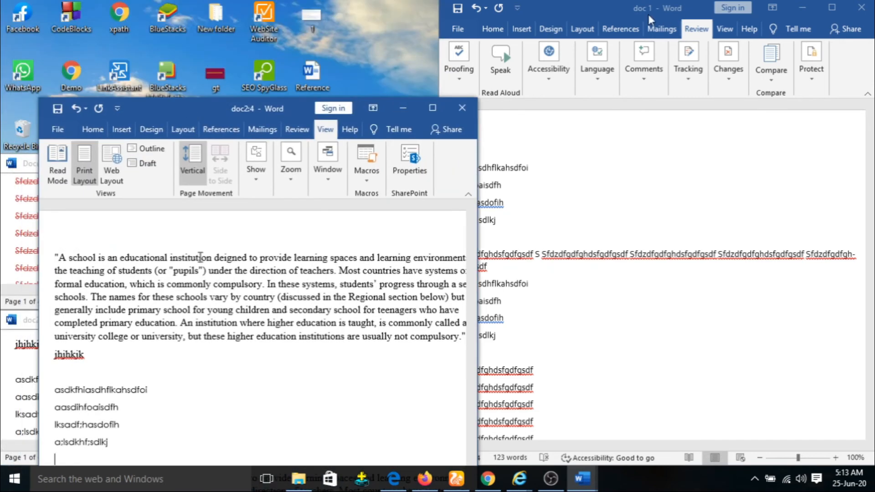
drag(651, 20, 447, 24)
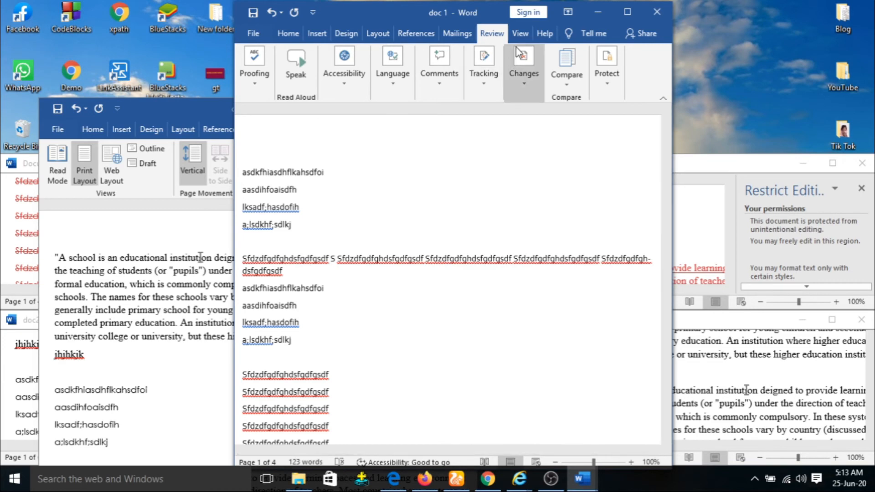
click(520, 34)
click(530, 95)
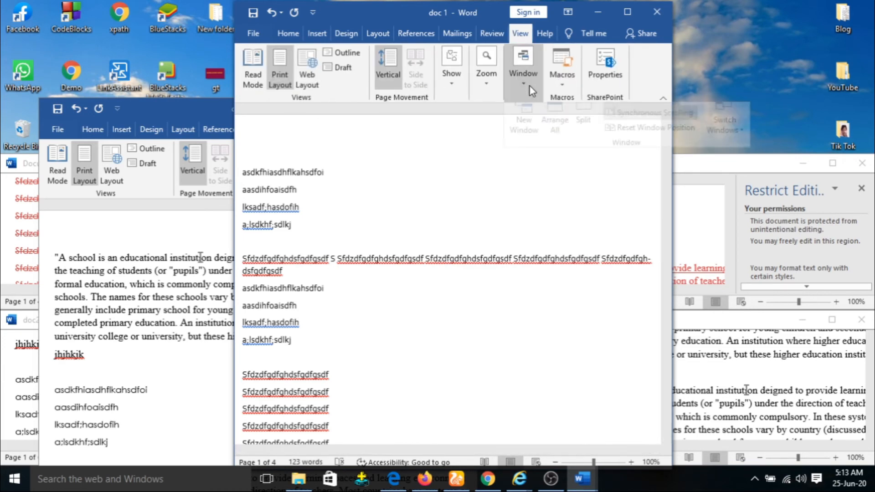
click(623, 139)
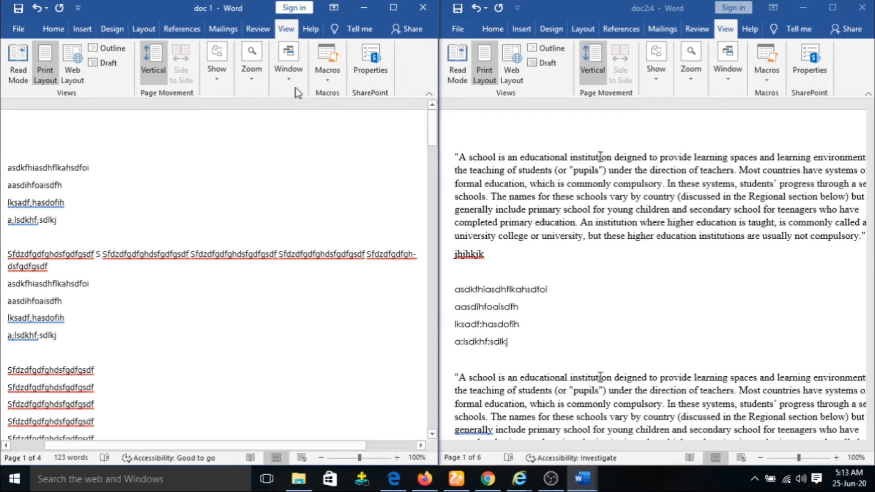
click(393, 11)
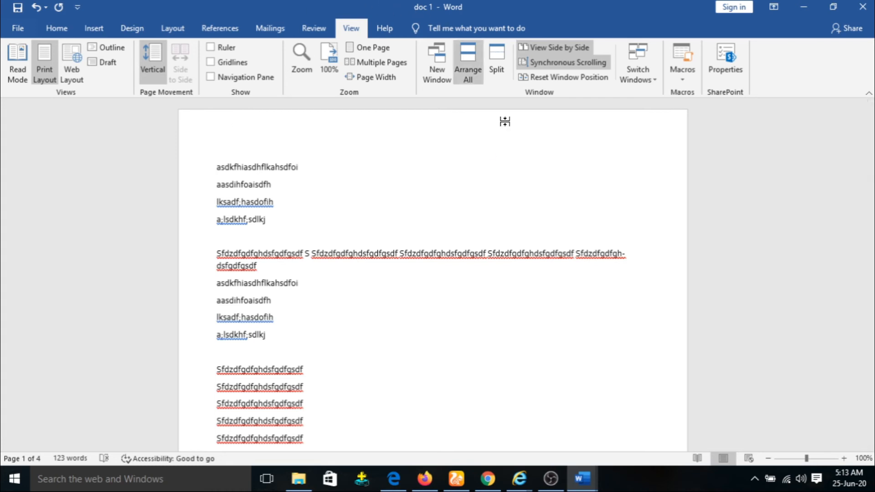
click(650, 79)
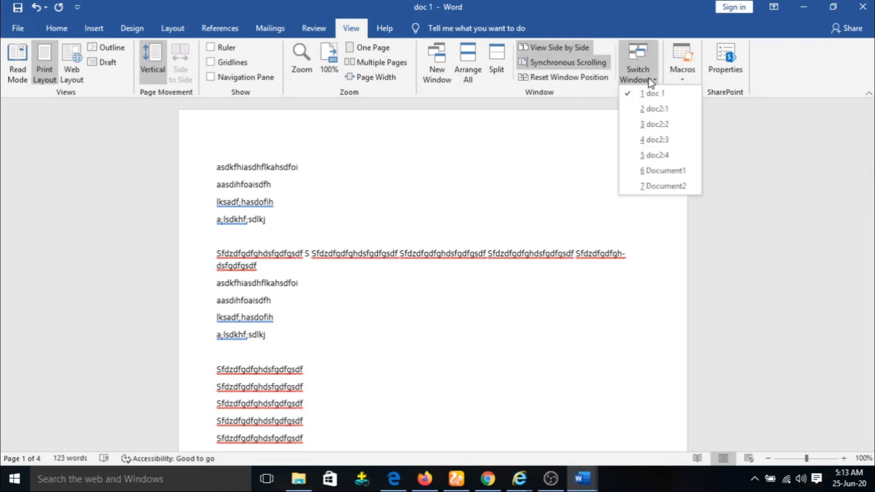
click(655, 110)
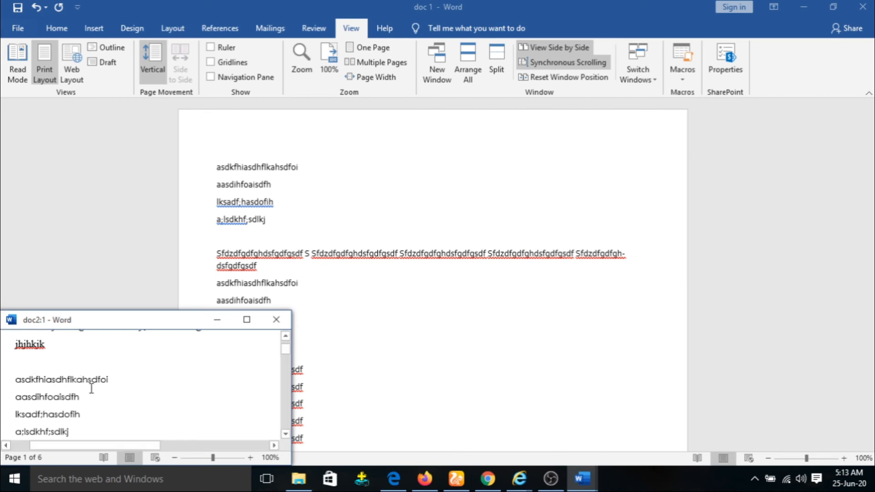
click(246, 320)
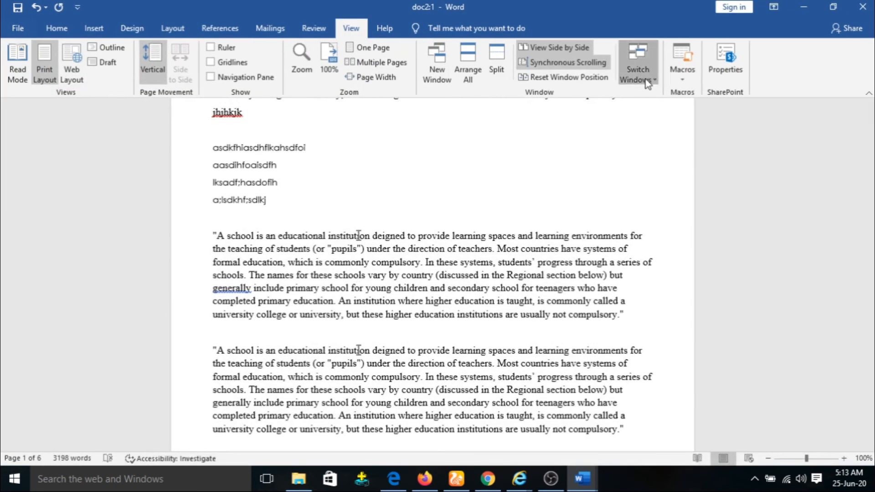
click(638, 69)
click(657, 124)
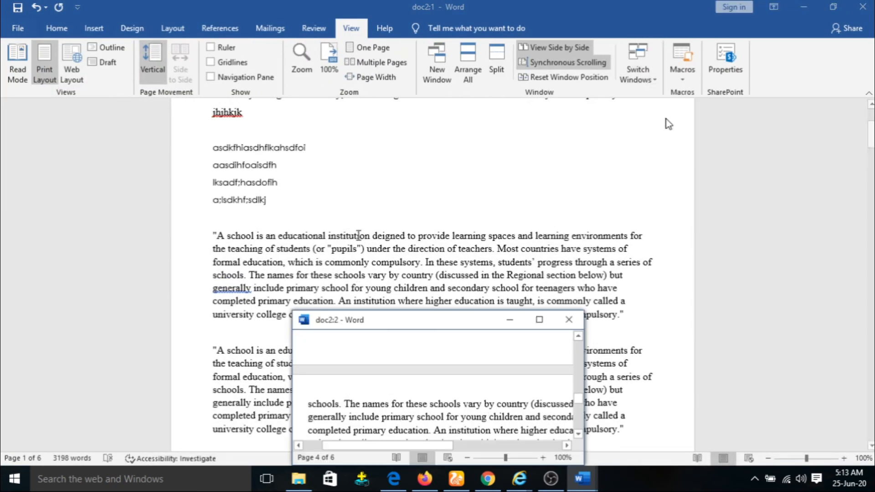
click(540, 320)
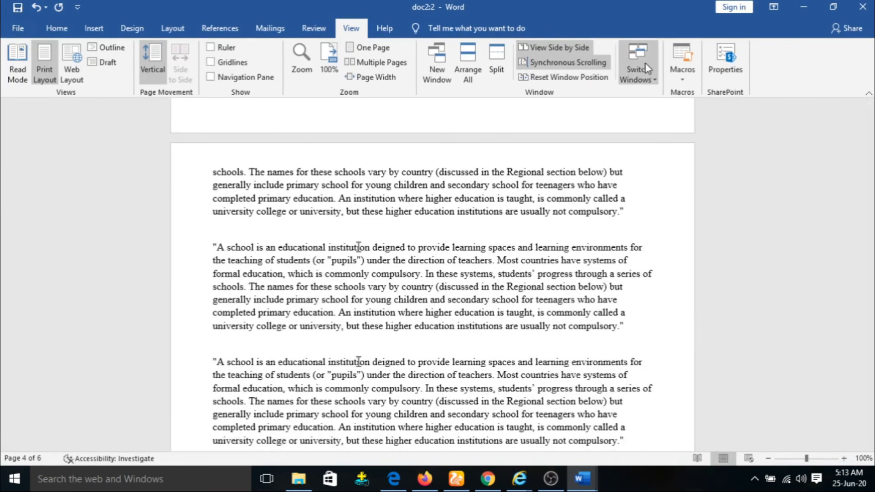
click(645, 65)
click(652, 171)
click(395, 167)
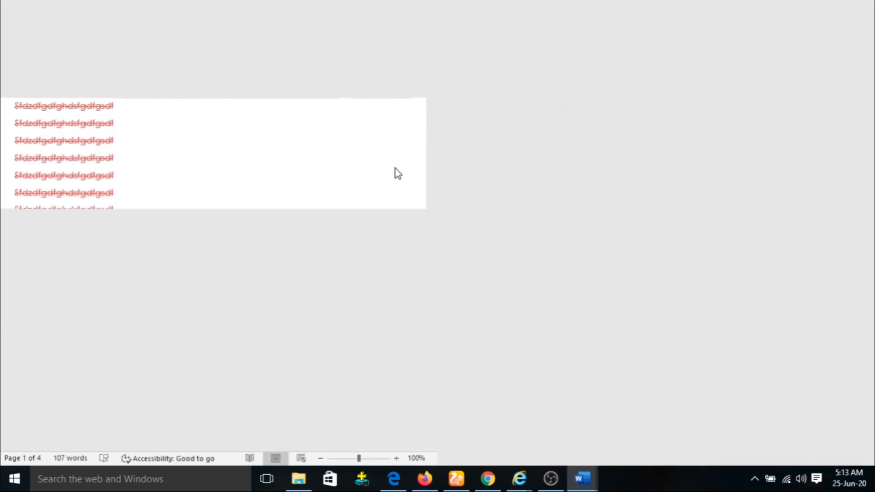
click(361, 33)
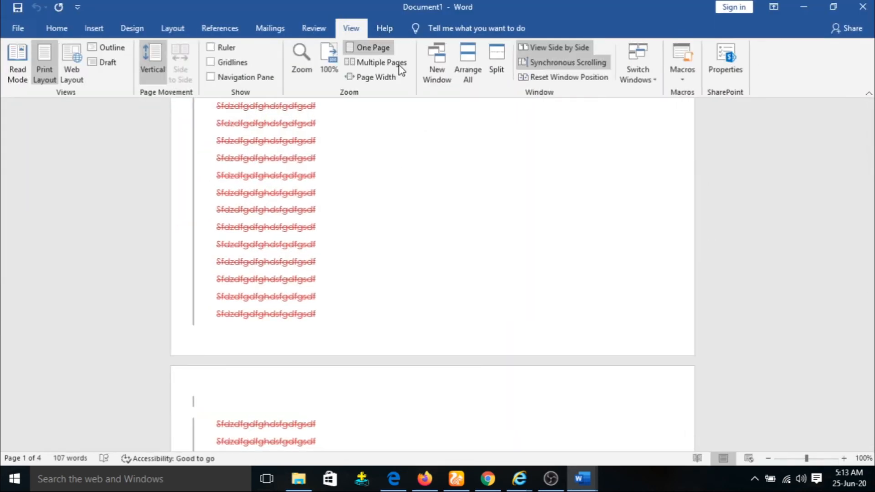
click(634, 75)
click(652, 94)
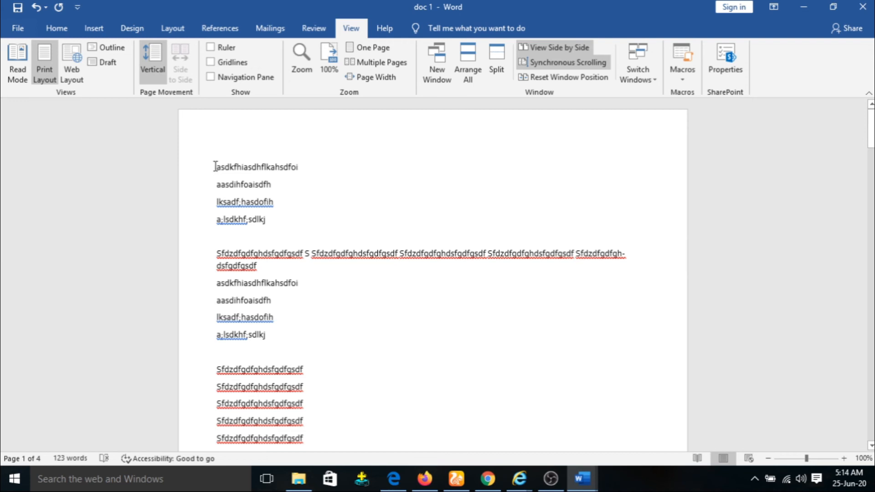
Step: Add a blank line at the top and start recording a macro named Macro2
key(Return)
key(Return)
key(Return)
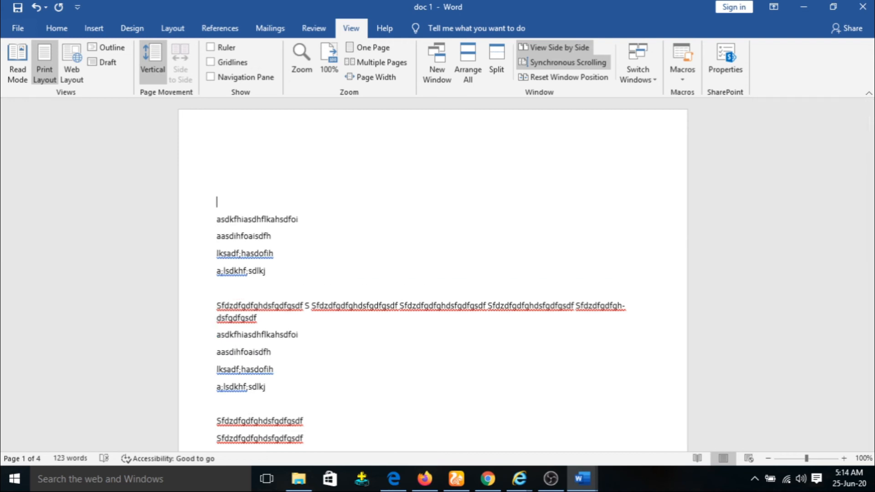
click(686, 75)
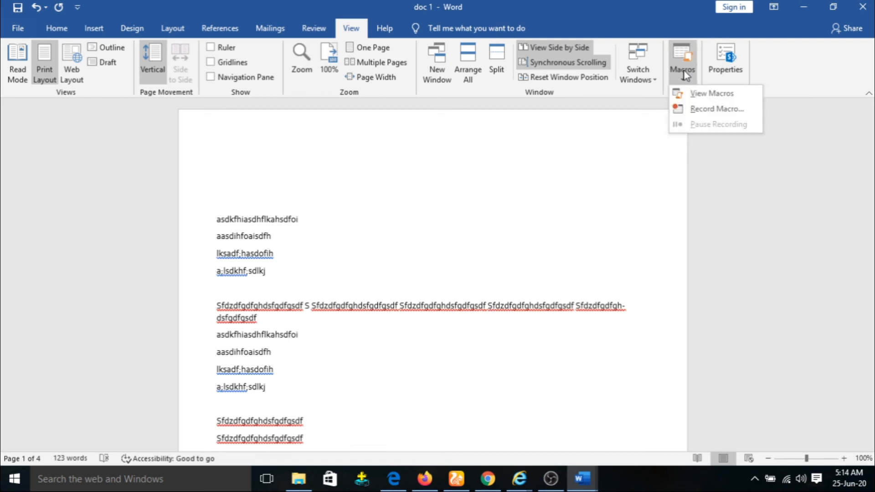
click(708, 114)
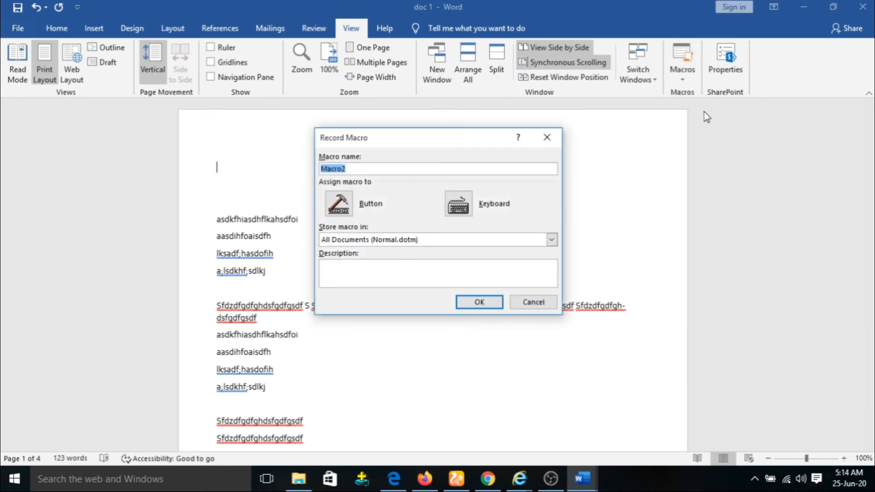
click(479, 303)
Step: Type HFKAJHFOKWAEROFJLWHFLWE, ASDKHFLAKSHDFK and asjfklDSJF on three separate lines
text(HFKAJHFOKWAEROFJLWHFLWE)
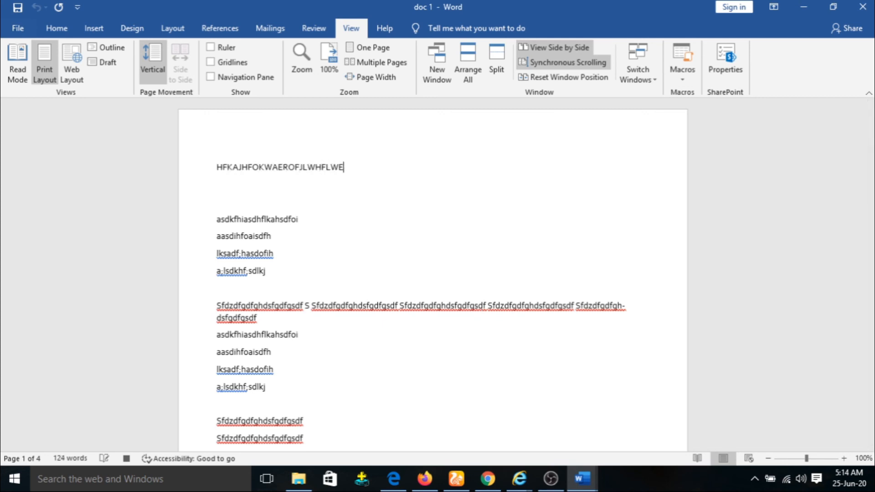
key(Return)
text(ASDKHFLAKSHDFK)
key(Return)
text(asjfklDSJF)
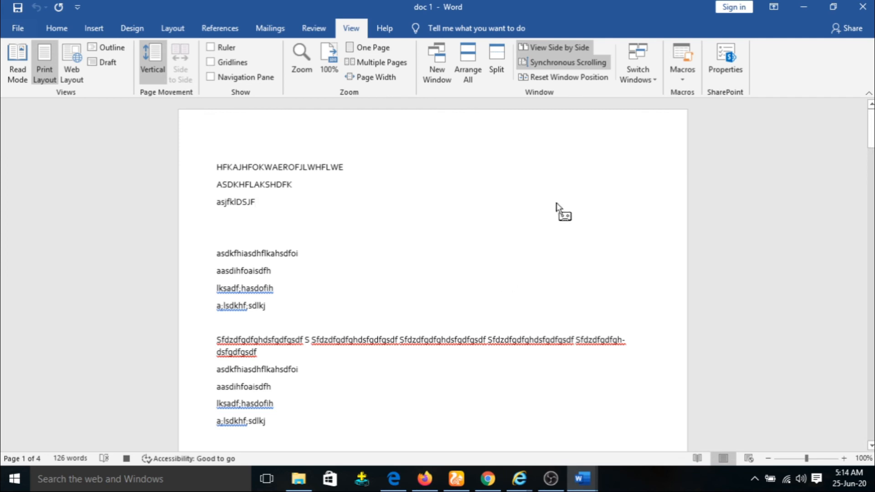
click(682, 75)
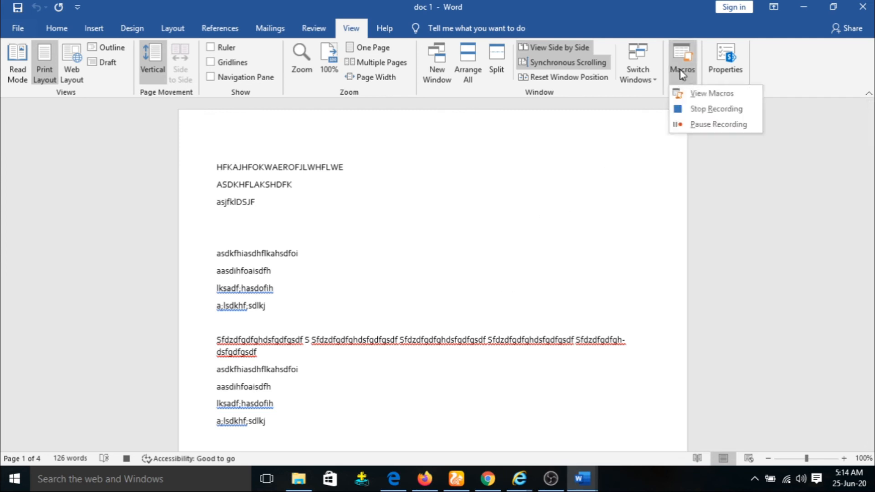
Step: Stop the macro recording and delete the three typed lines
click(710, 109)
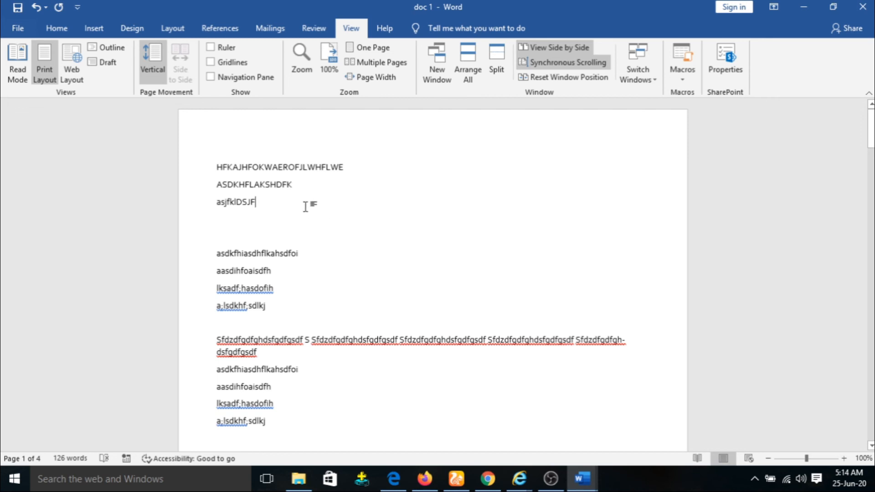
drag(235, 195, 195, 176)
key(Delete)
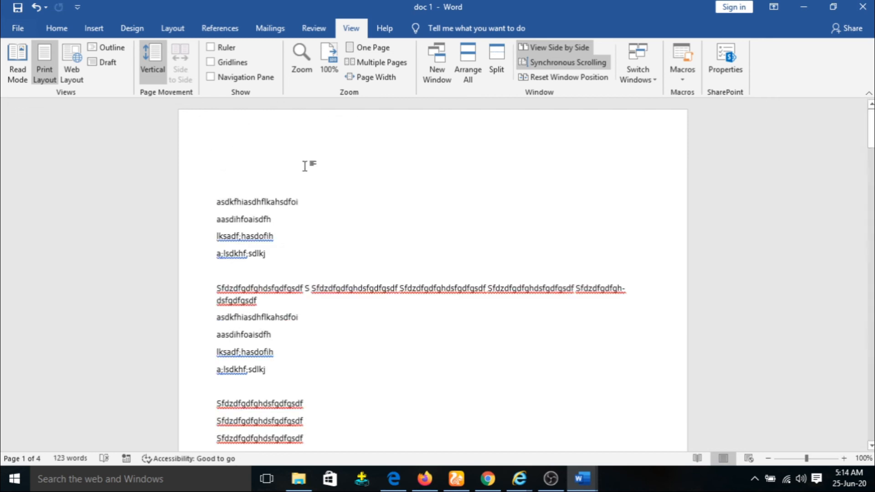
Step: Run Macro2 from the macro list to retype the three lines
click(683, 77)
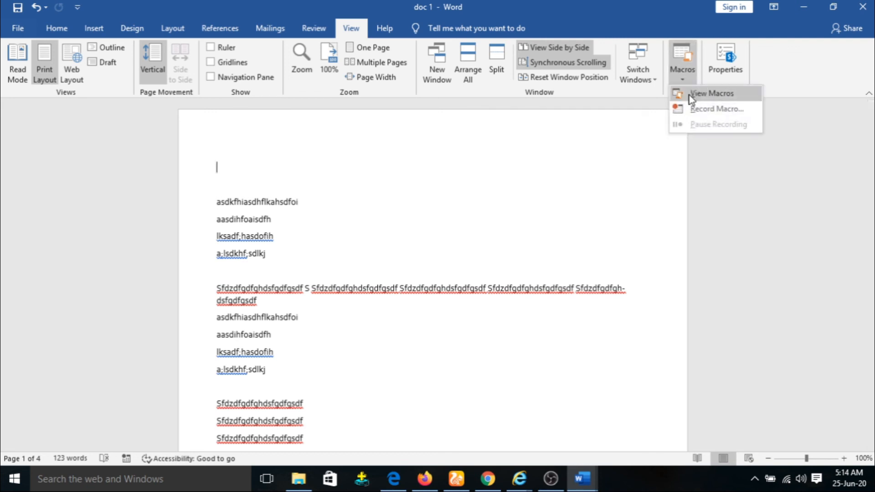
click(686, 93)
click(339, 176)
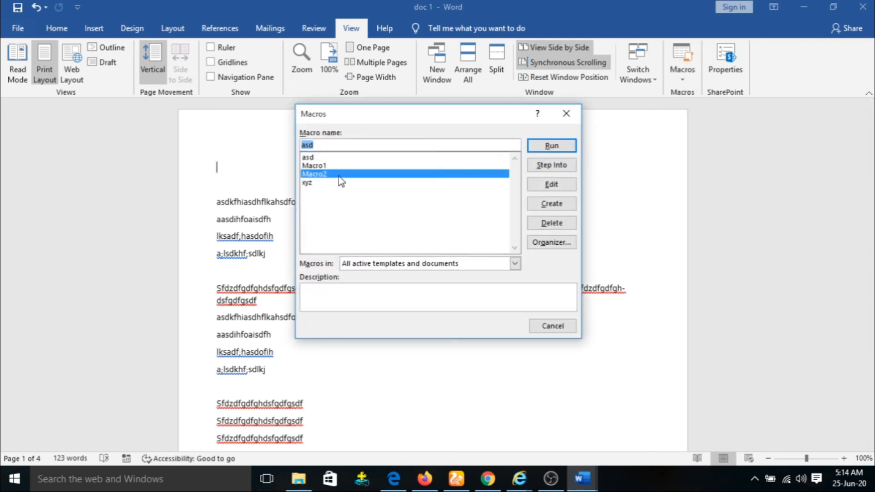
click(567, 147)
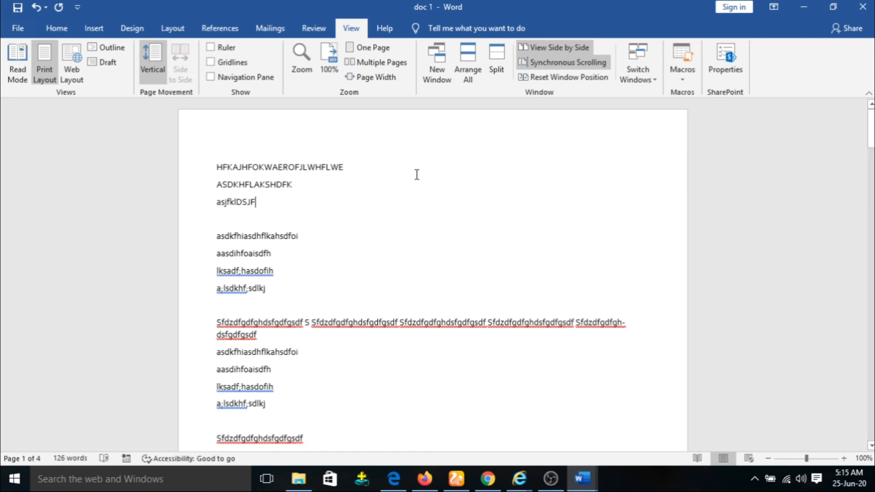
click(730, 69)
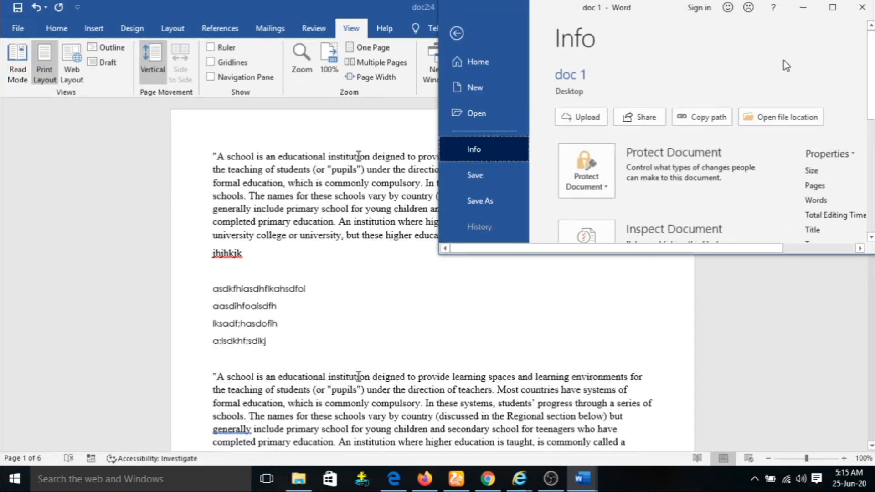
click(832, 9)
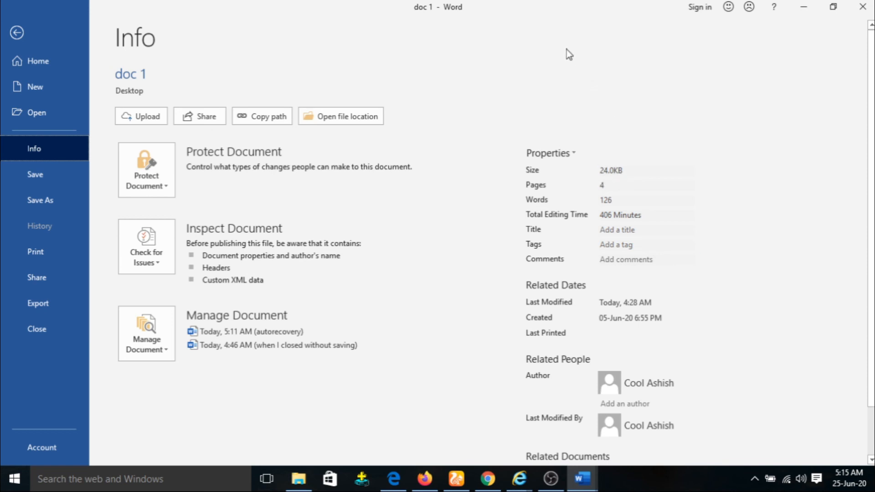
click(17, 32)
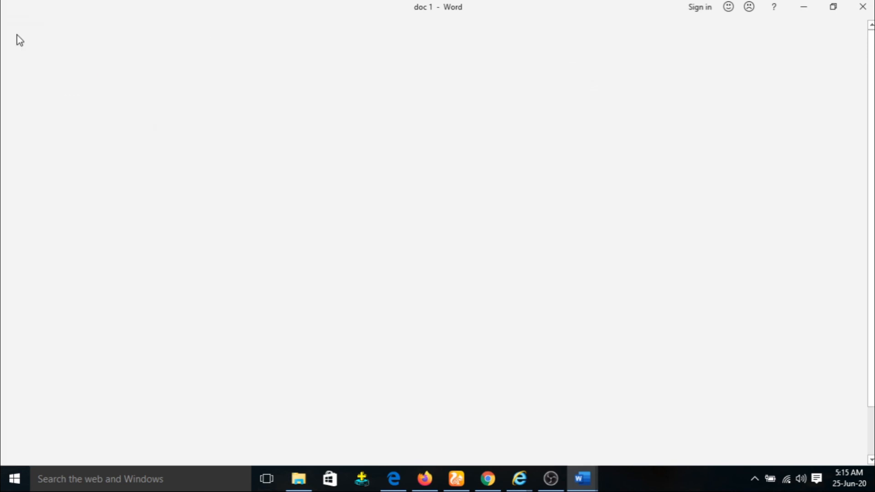